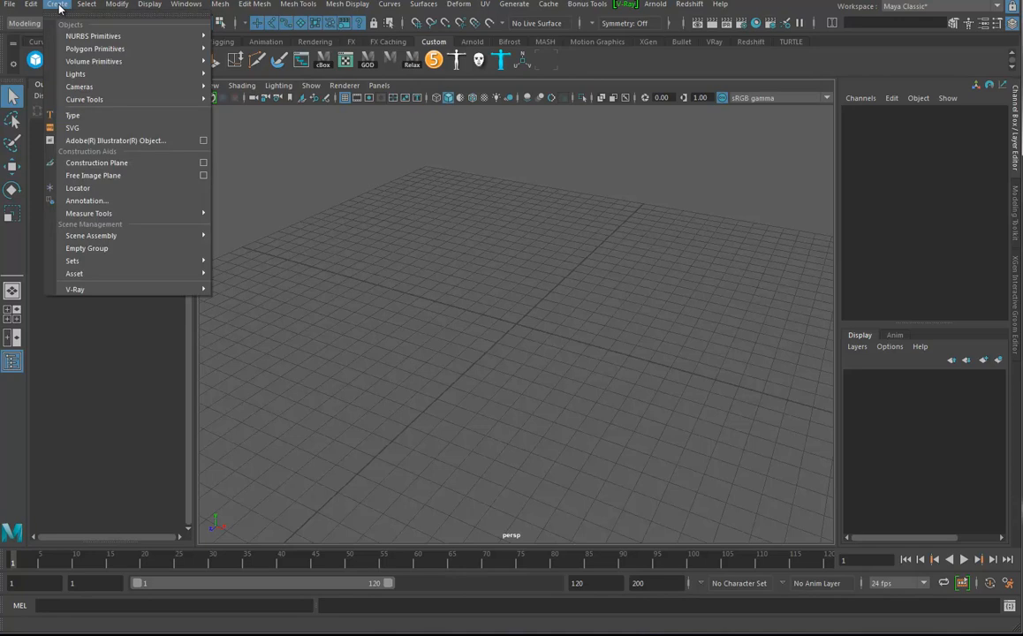
Step: Create a polygon cube at the origin and reset the viewport grid to its default settings
{"action": "mouse_move", "coordinate": [124, 49]}
{"action": "left_click", "coordinate": [248, 73]}
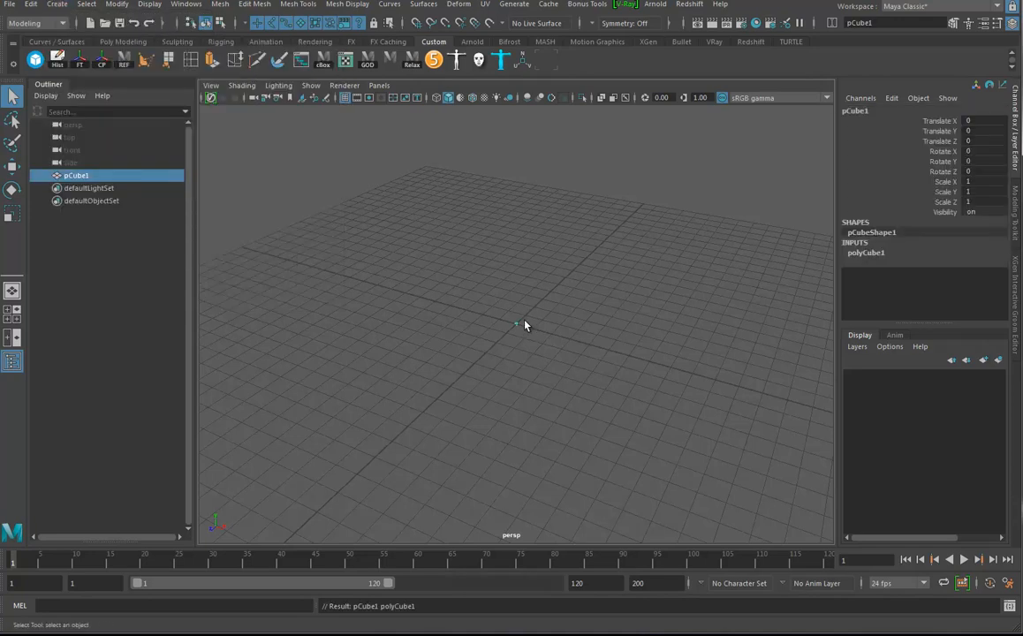
{"action": "left_click", "coordinate": [149, 5]}
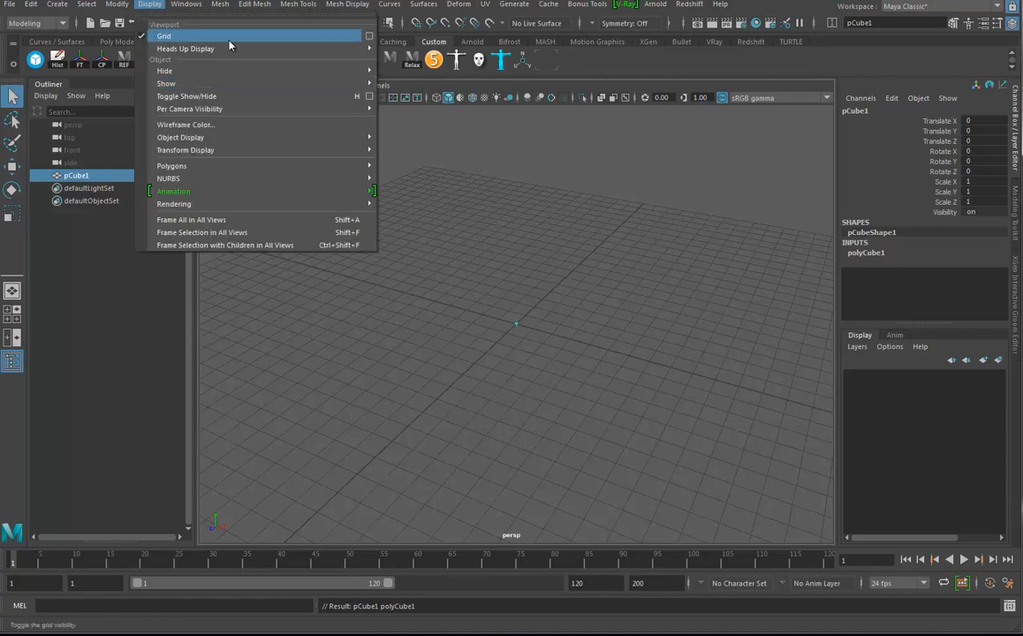
{"action": "left_click", "coordinate": [370, 36]}
{"action": "left_click", "coordinate": [21, 56]}
{"action": "left_click", "coordinate": [37, 79]}
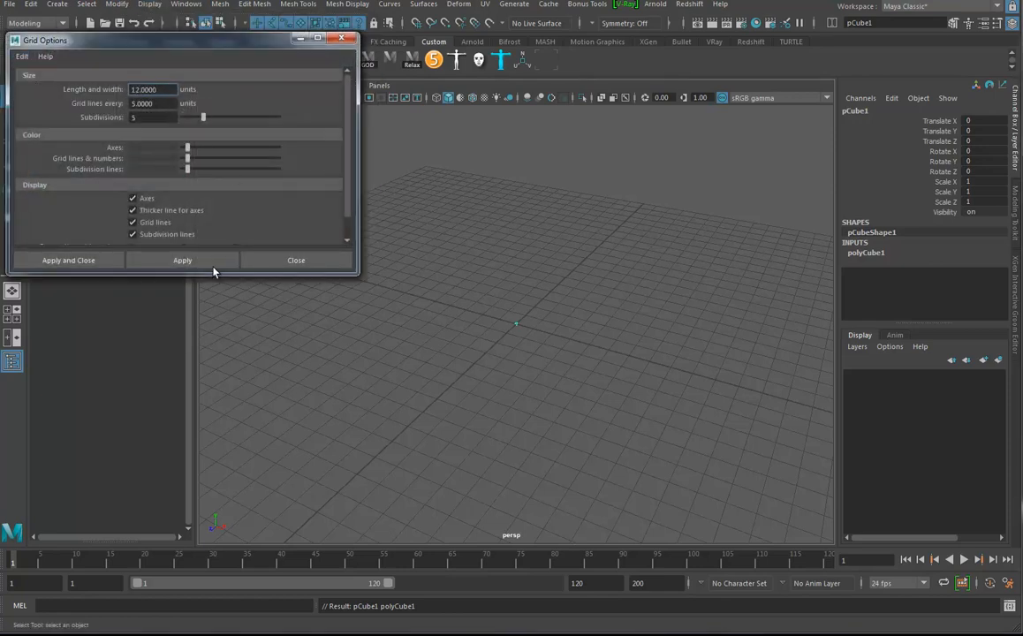
{"action": "left_click", "coordinate": [74, 261]}
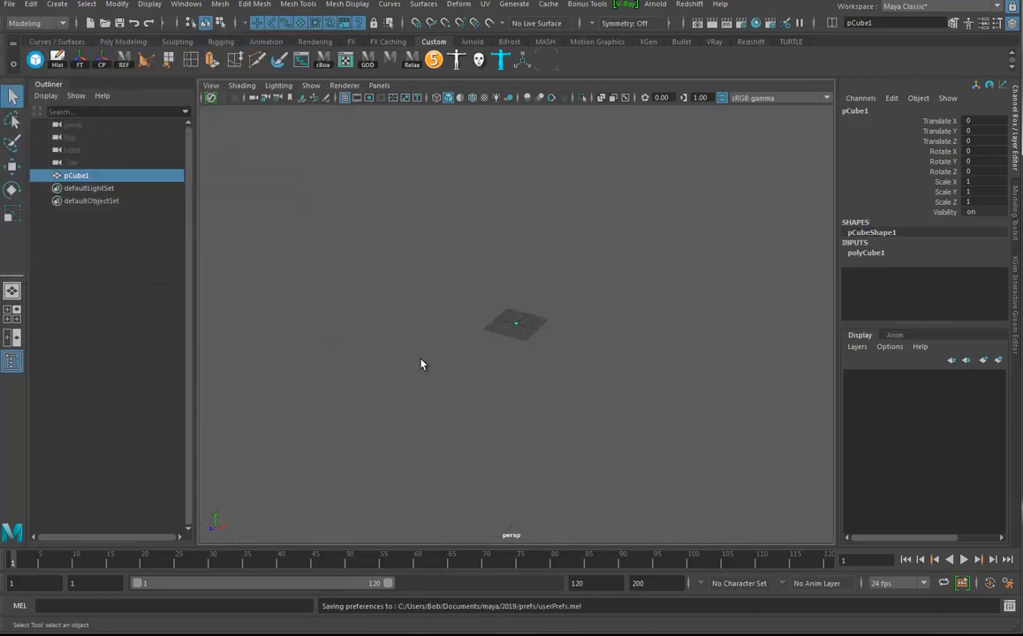
Step: Snap the cube's pivot to its base and raise the cube to Translate Y 0.5 so it sits on the grid
{"action": "key", "text": "f"}
{"action": "left_click_drag", "start_coordinate": [484, 360], "coordinate": [565, 360], "text": "alt"}
{"action": "right_click_drag", "start_coordinate": [495, 364], "coordinate": [362, 371], "text": "alt"}
{"action": "left_click_drag", "start_coordinate": [566, 357], "coordinate": [535, 352], "text": "alt"}
{"action": "right_click_drag", "start_coordinate": [534, 352], "coordinate": [261, 345], "text": "alt"}
{"action": "left_click_drag", "start_coordinate": [587, 362], "coordinate": [476, 360], "text": "alt"}
{"action": "key", "text": "w"}
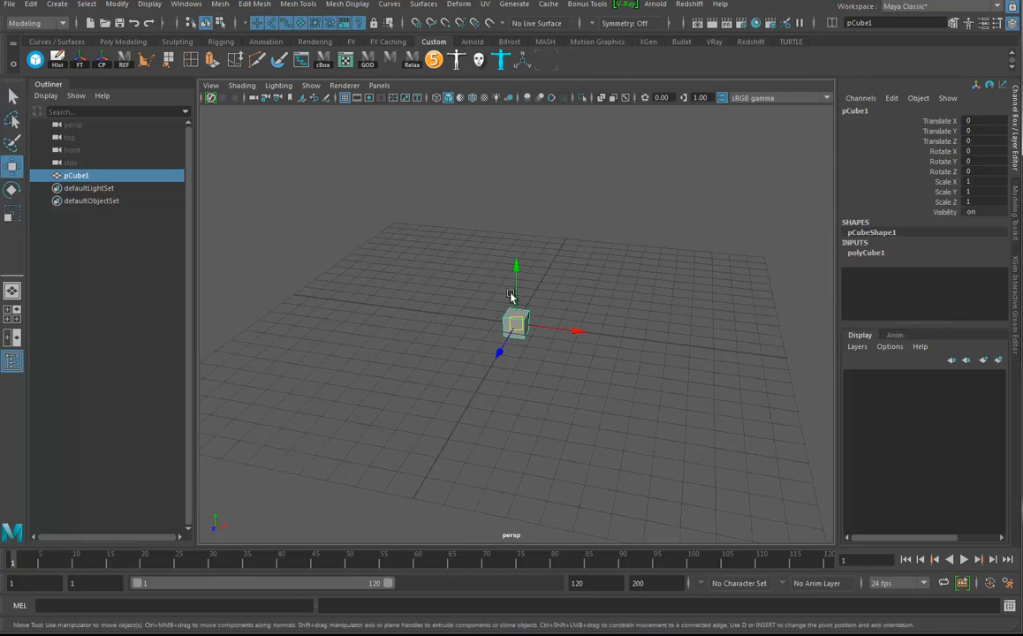
{"action": "key", "text": "d"}
{"action": "key", "text": "v"}
{"action": "left_click_drag", "start_coordinate": [518, 297], "coordinate": [517, 319]}
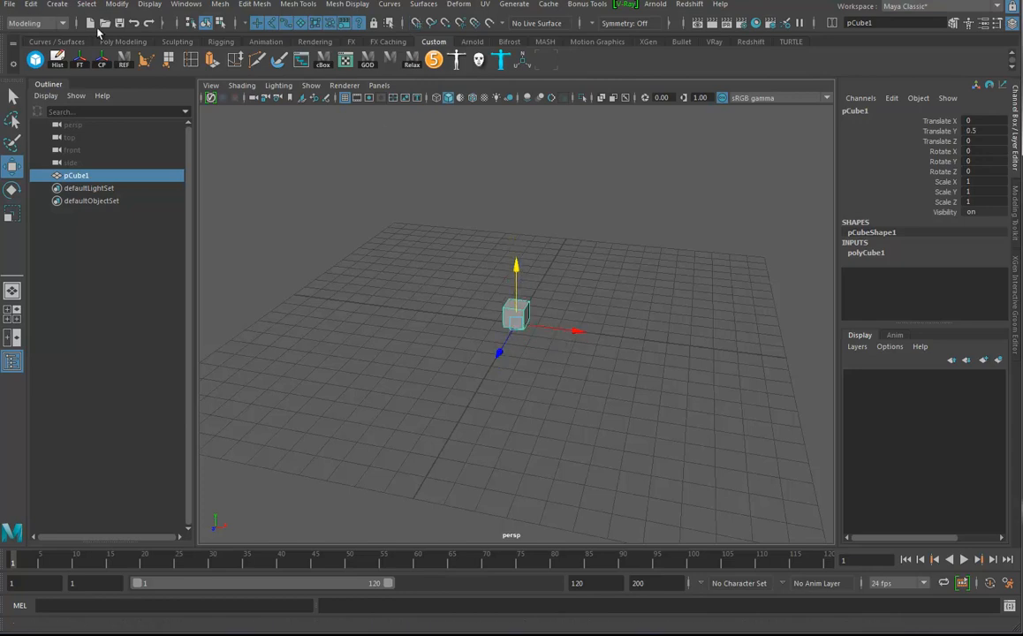
Step: Freeze the cube's transformations and delete its construction history
{"action": "left_click", "coordinate": [80, 60]}
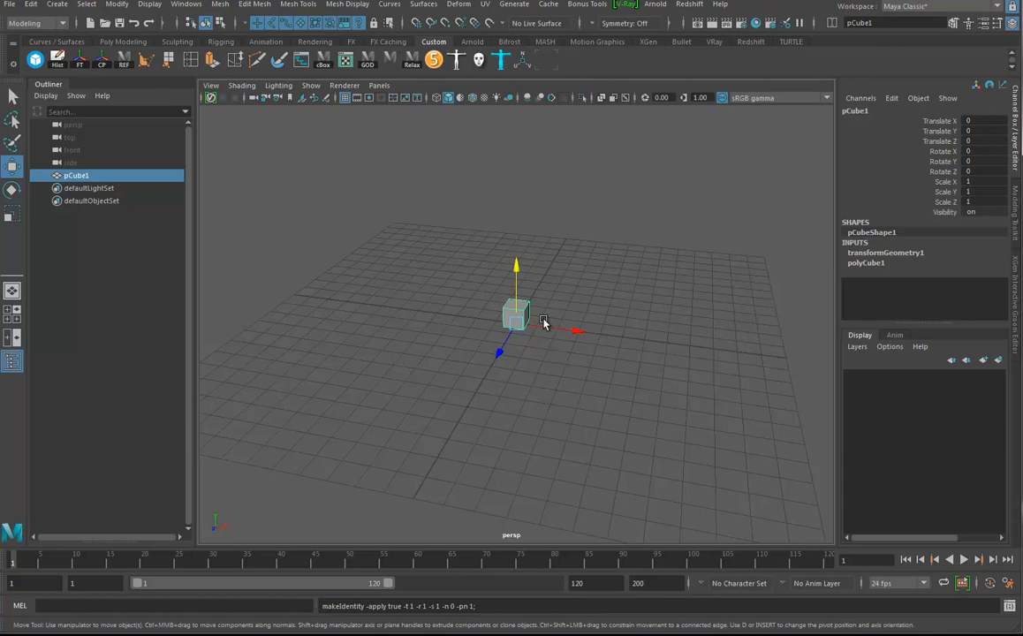
{"action": "key", "text": "alt+shift+d"}
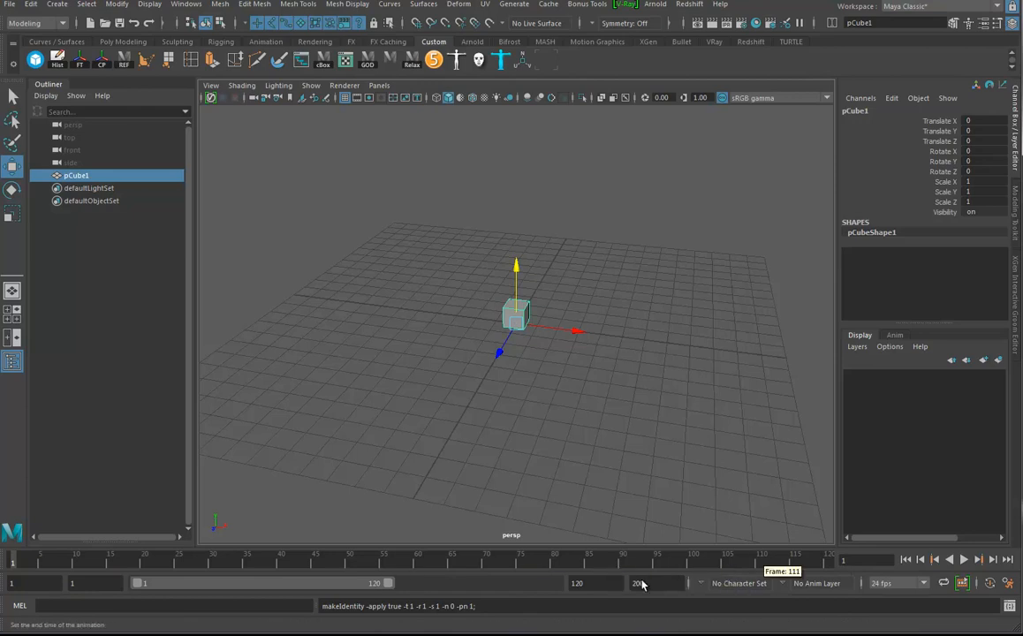
Step: Set the playback range to end at frame 60
{"action": "double_click", "coordinate": [608, 588]}
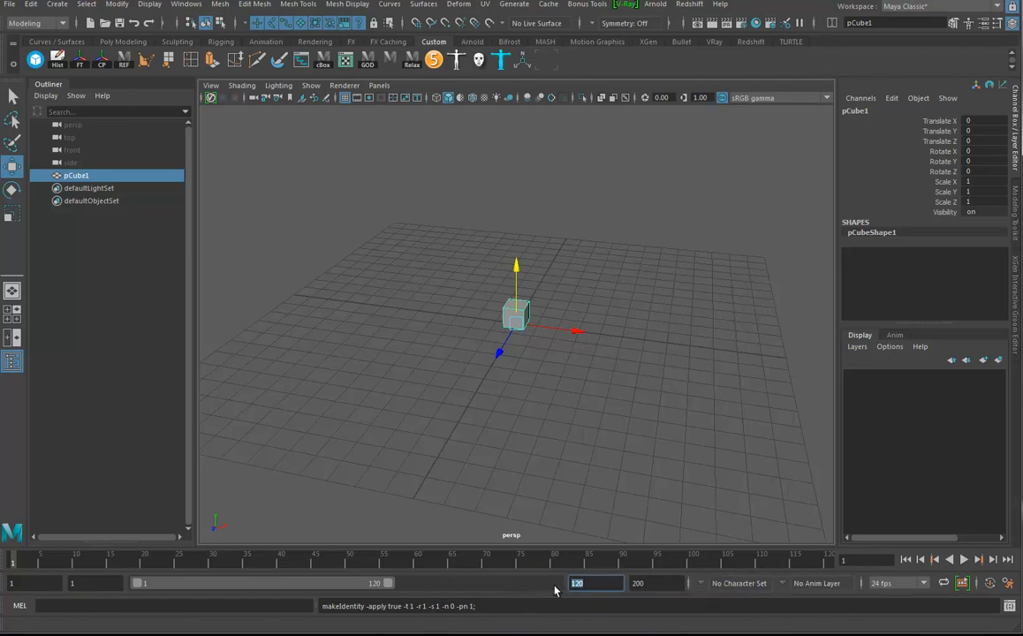
{"action": "type", "text": "60"}
{"action": "key", "text": "Return"}
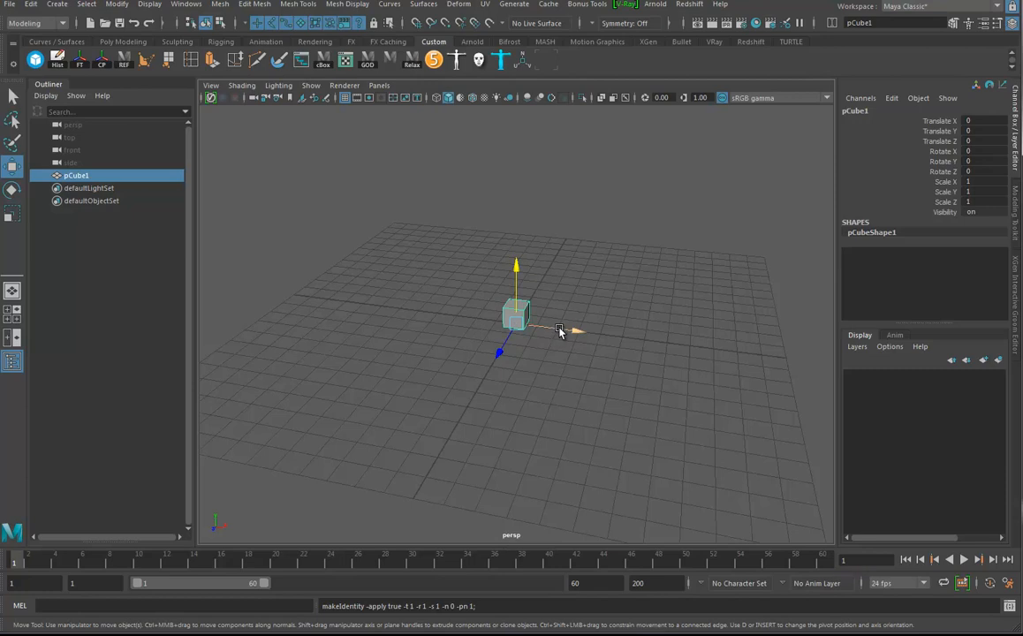
Step: Move the cube along the Z axis to the edge of the grid, at Translate Z -12
{"action": "left_click_drag", "start_coordinate": [558, 330], "coordinate": [297, 305]}
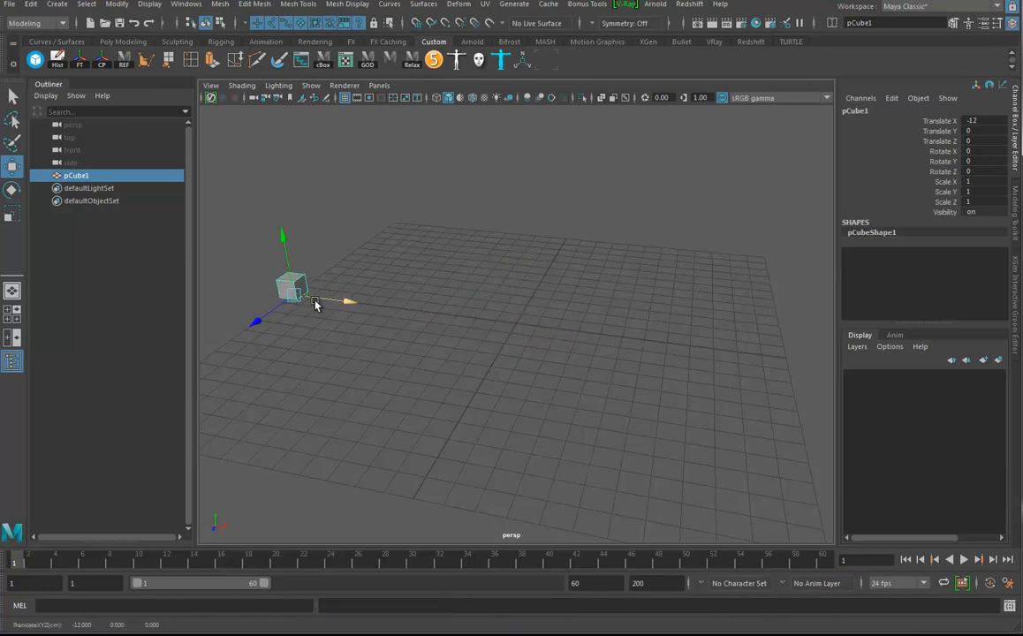
{"action": "key", "text": "ctrl+z"}
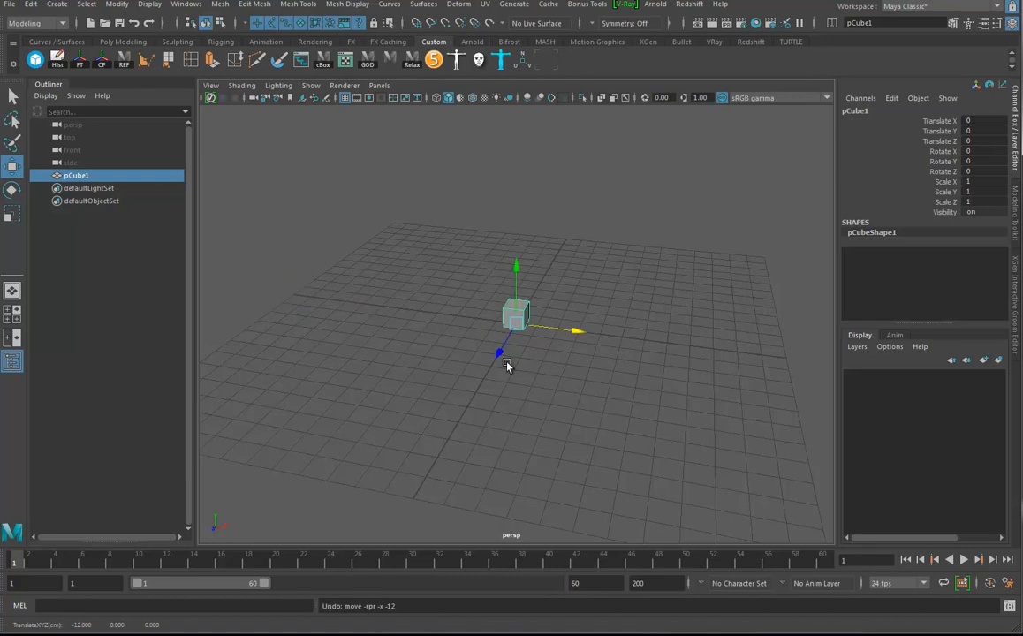
{"action": "left_click_drag", "start_coordinate": [500, 353], "coordinate": [570, 234]}
{"action": "left_click_drag", "start_coordinate": [535, 376], "coordinate": [566, 387], "text": "alt"}
{"action": "middle_click_drag", "start_coordinate": [567, 387], "coordinate": [573, 394], "text": "alt"}
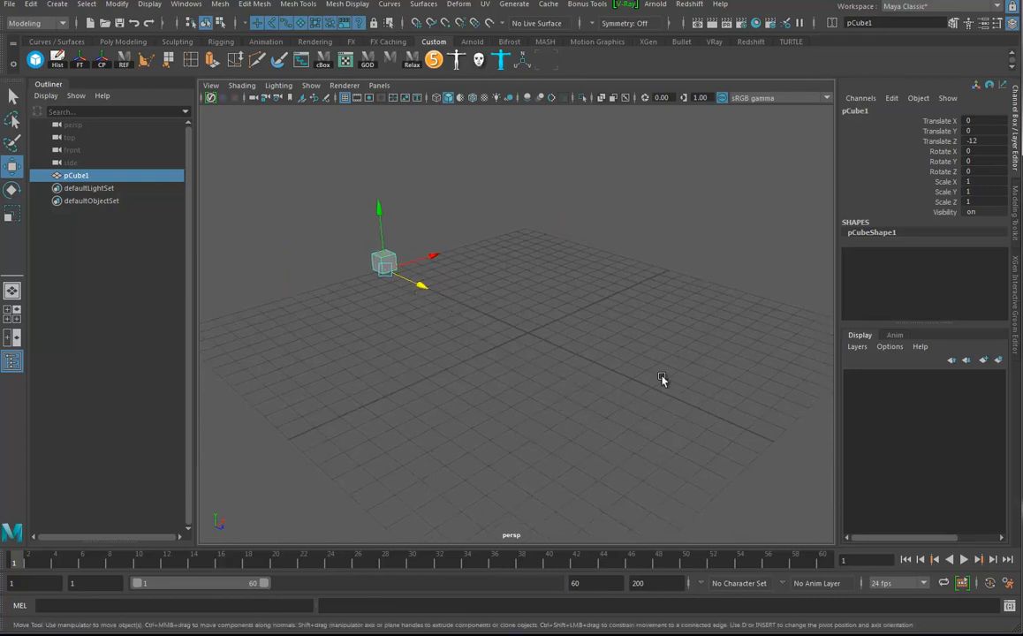
{"action": "mouse_move", "coordinate": [551, 348]}
{"action": "left_mouse_down", "text": "alt"}
{"action": "mouse_move", "coordinate": [578, 355]}
{"action": "mouse_move", "coordinate": [559, 351]}
{"action": "left_mouse_up", "text": "alt"}
{"action": "middle_click_drag", "start_coordinate": [559, 352], "coordinate": [546, 347], "text": "alt"}
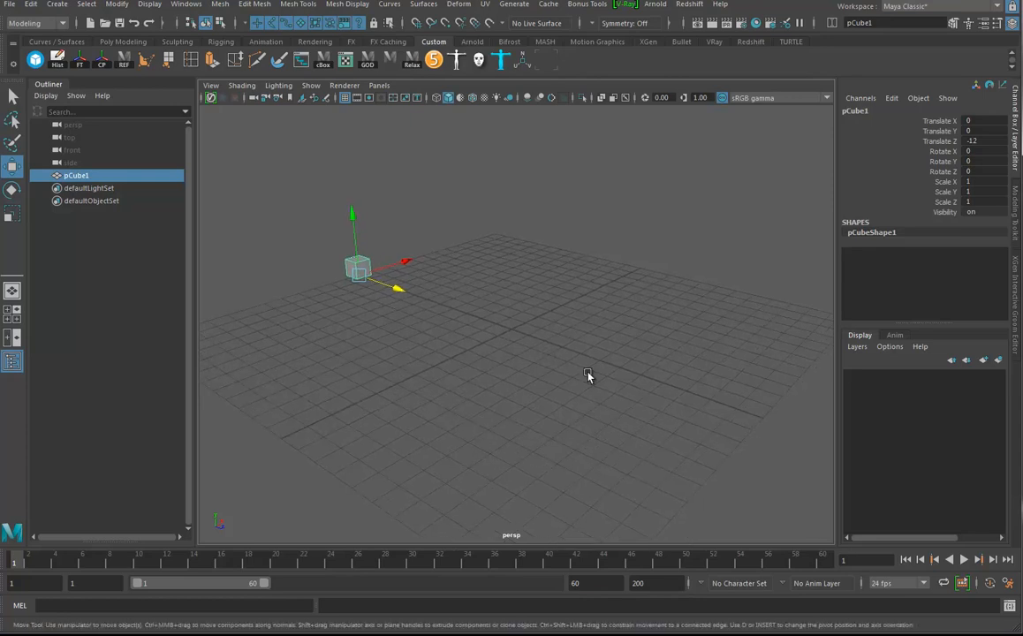
Step: Key the cube at frame 1, and key it at Translate Z 12 on frame 60
{"action": "key", "text": "s"}
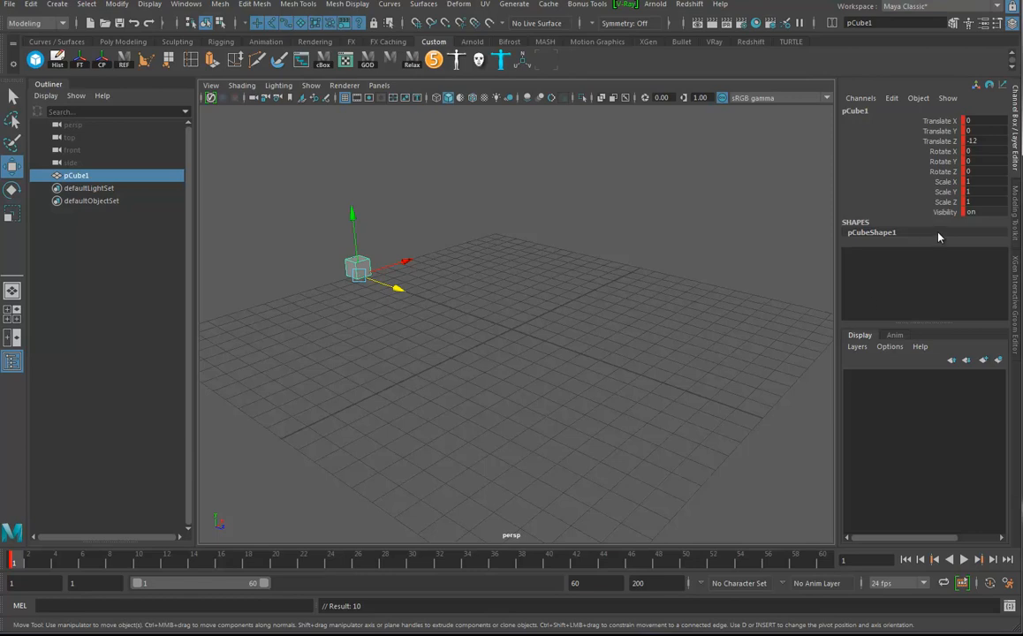
{"action": "left_click_drag", "start_coordinate": [32, 564], "coordinate": [892, 563]}
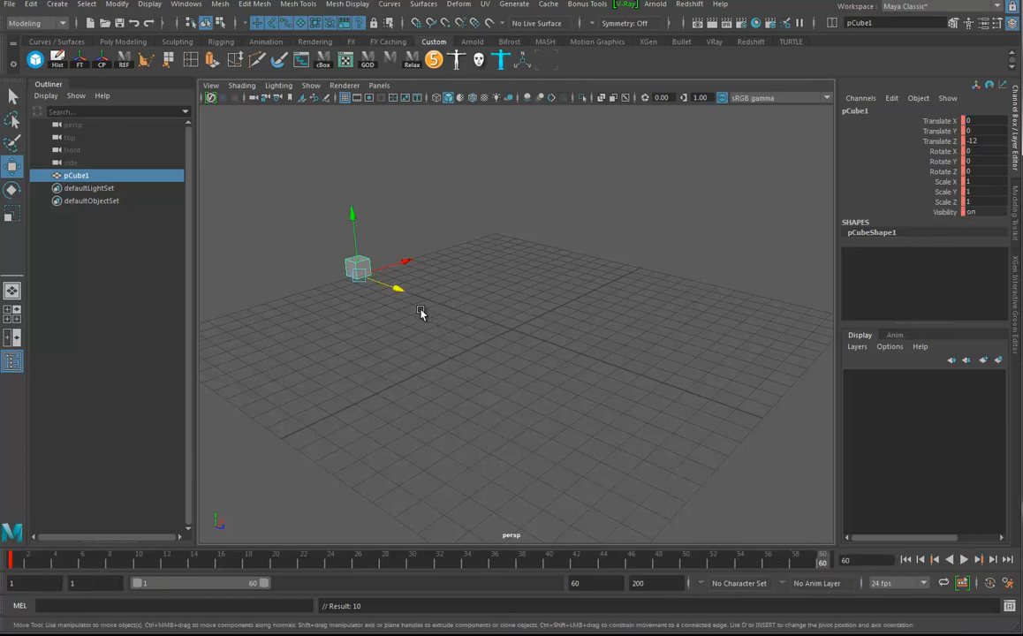
{"action": "left_click_drag", "start_coordinate": [397, 290], "coordinate": [761, 415]}
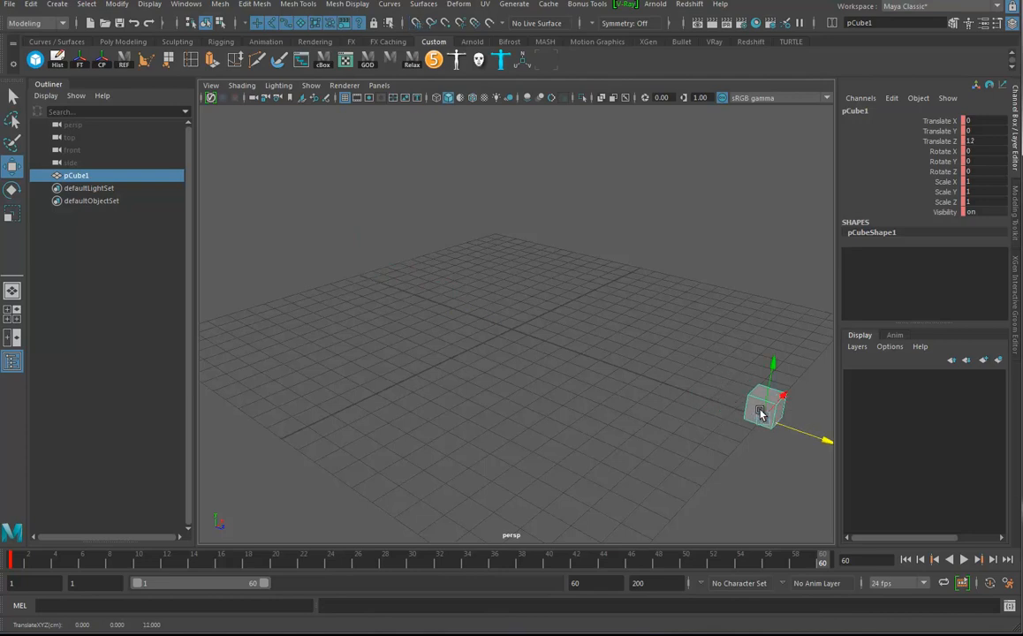
{"action": "key", "text": "s"}
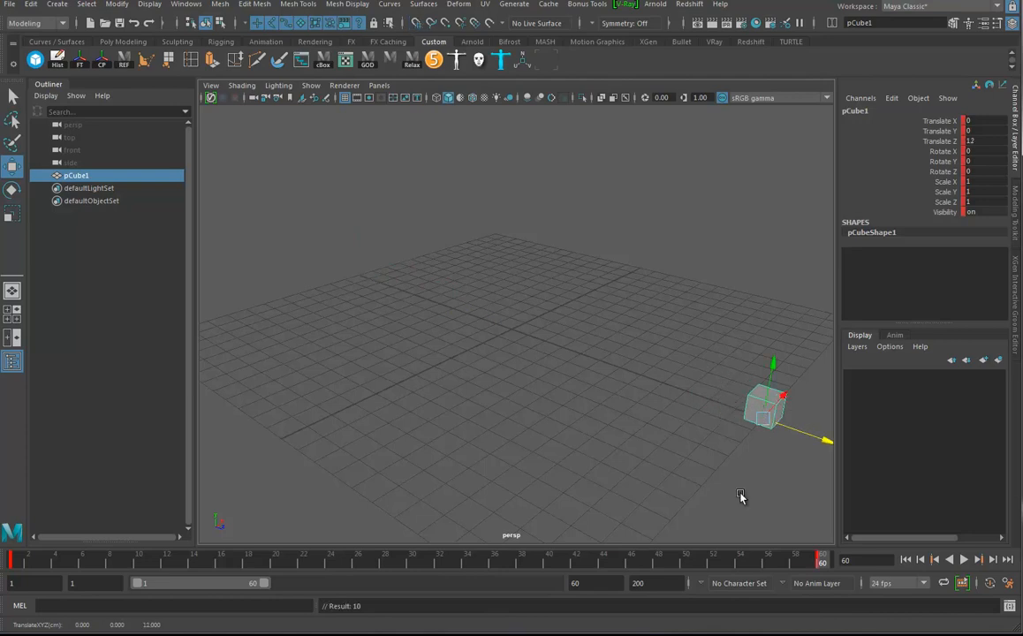
Step: Play back the cube's movement, stop the playback and return to frame 1
{"action": "left_click", "coordinate": [963, 560]}
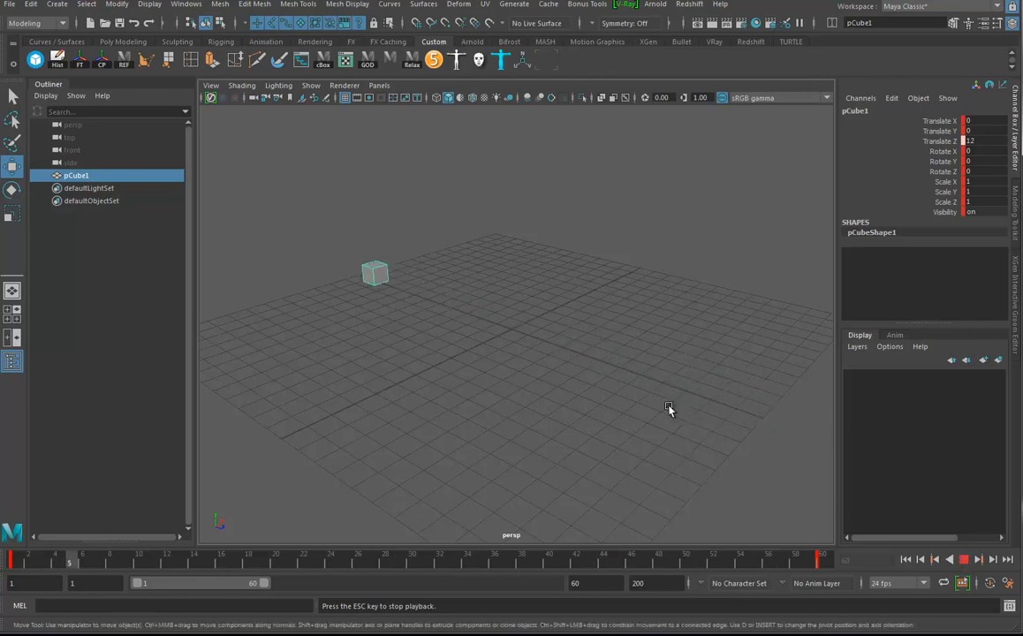
{"action": "left_click", "coordinate": [965, 561]}
{"action": "left_click", "coordinate": [14, 568]}
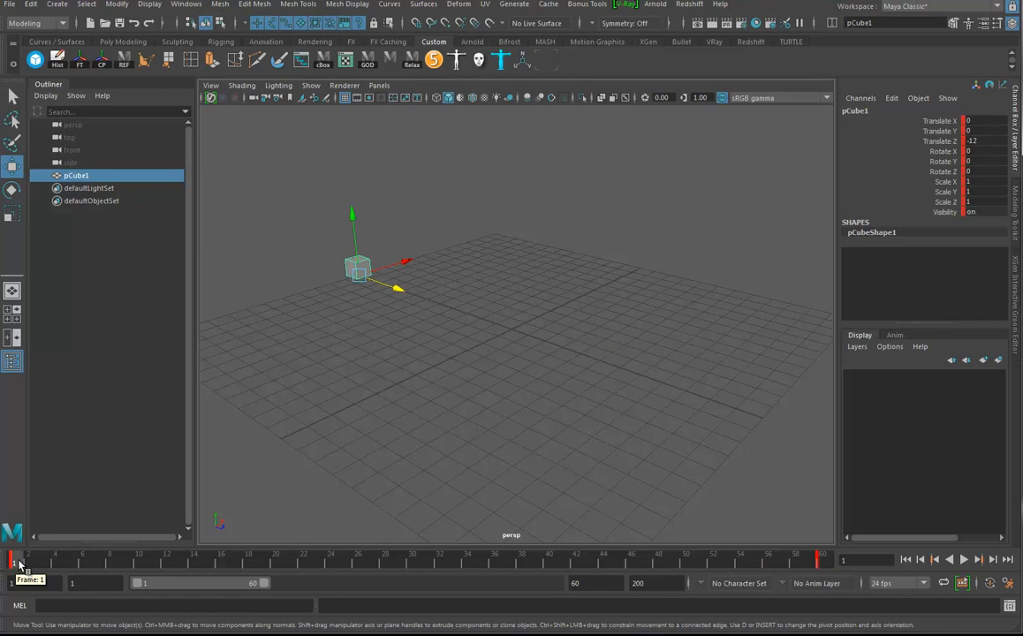
Step: Delete the keys on all of the cube's channels across the whole playback range
{"action": "double_click", "coordinate": [20, 564]}
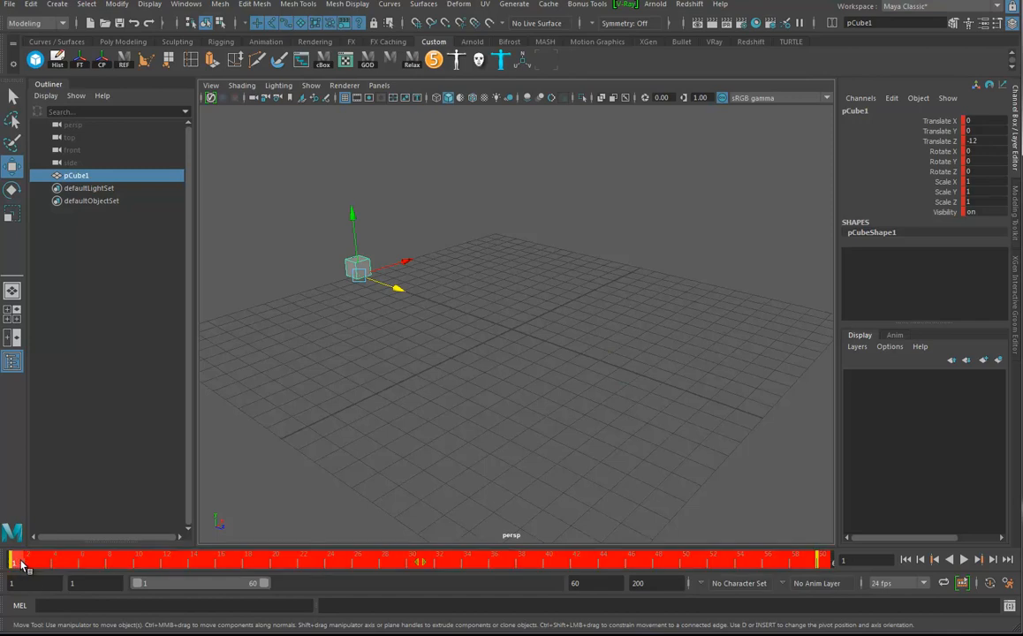
{"action": "left_click_drag", "start_coordinate": [945, 123], "coordinate": [944, 214]}
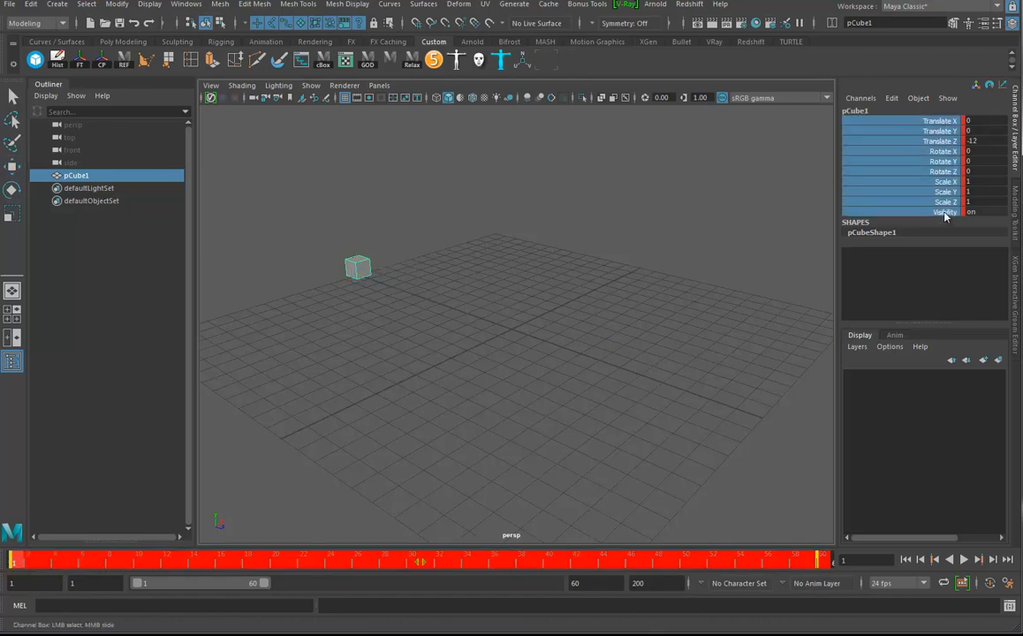
{"action": "right_click", "coordinate": [939, 141]}
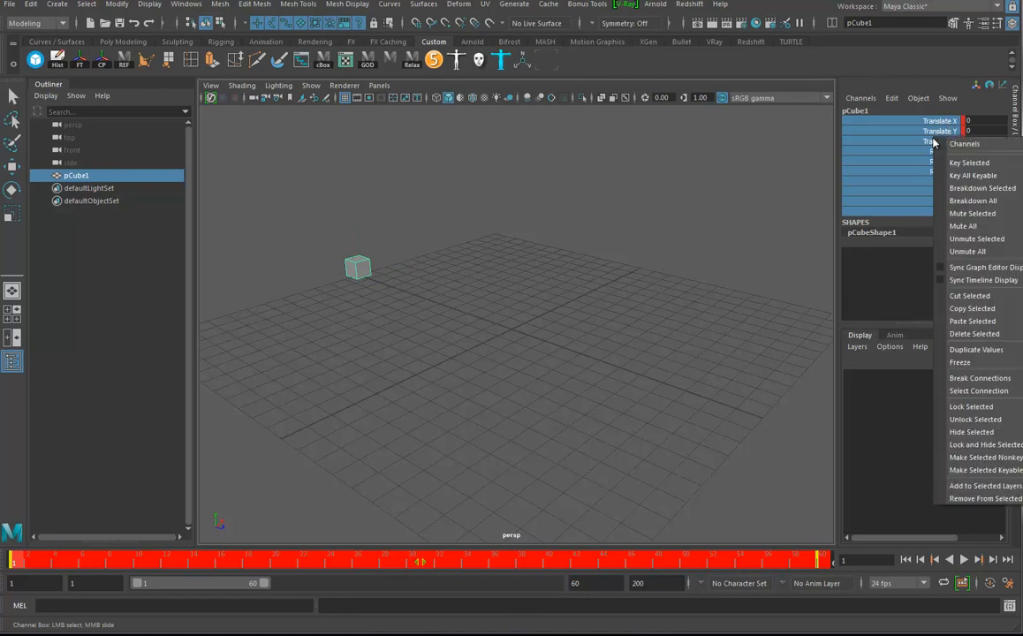
{"action": "left_click", "coordinate": [972, 335]}
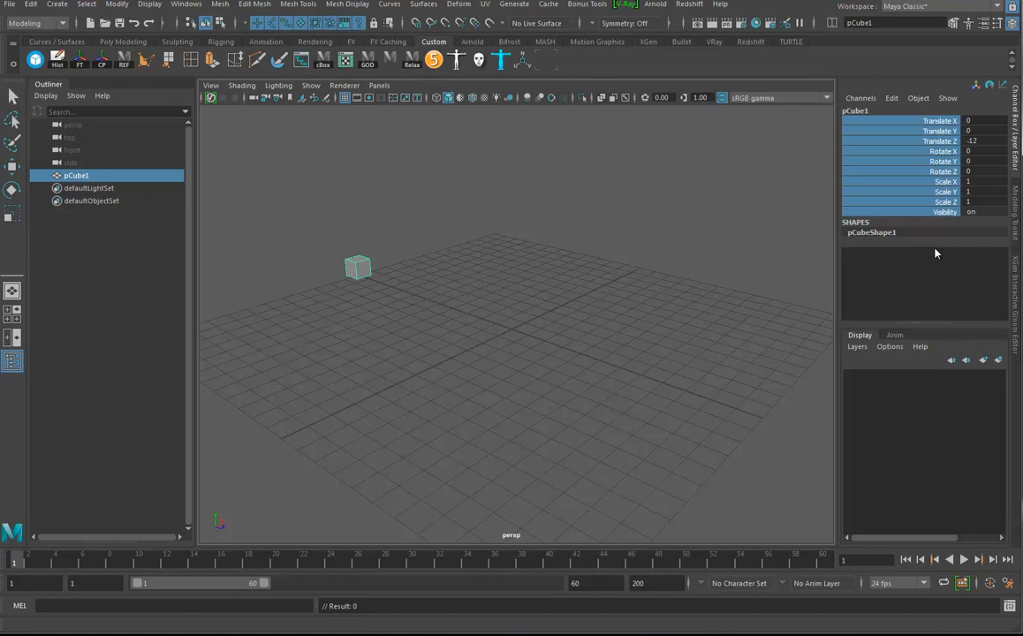
Step: Set both the default in tangent and the default out tangent to Auto in the animation preferences
{"action": "left_click", "coordinate": [1007, 583]}
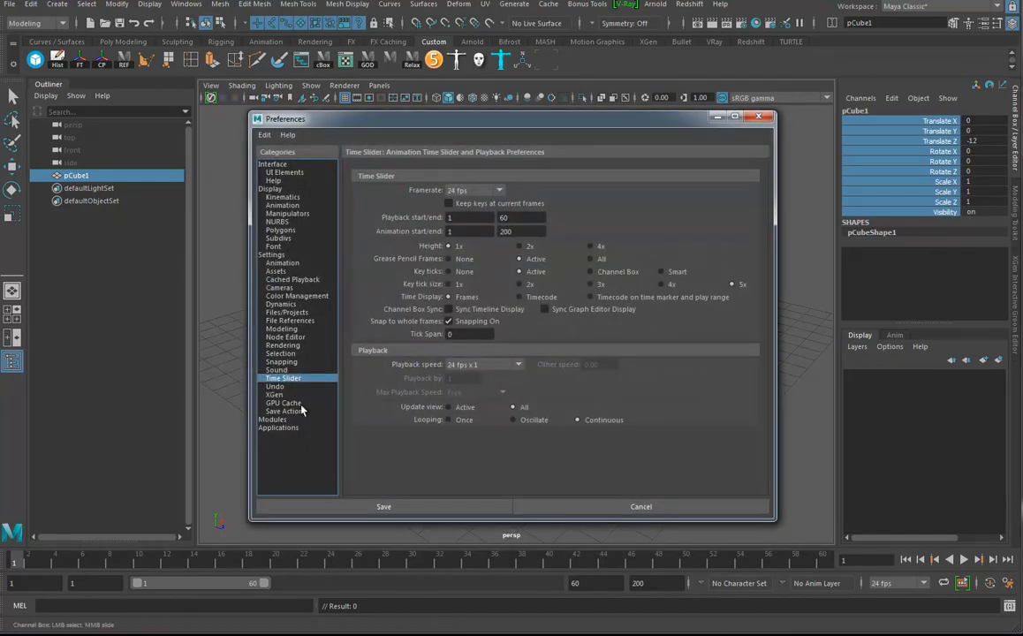
{"action": "left_click", "coordinate": [282, 263]}
{"action": "left_click", "coordinate": [495, 342]}
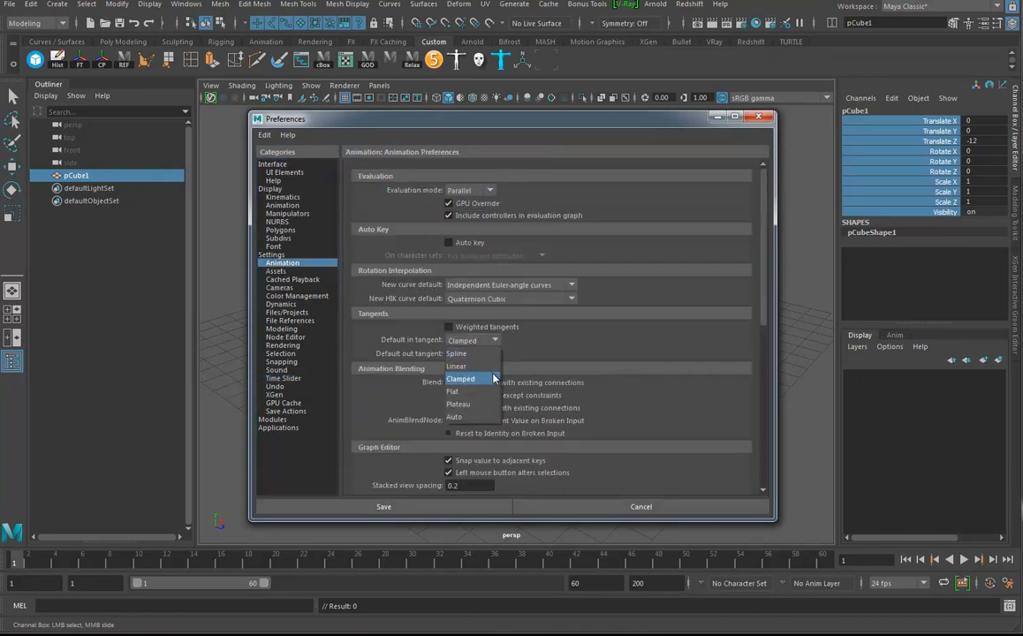
{"action": "left_click", "coordinate": [472, 418]}
{"action": "left_click", "coordinate": [493, 355]}
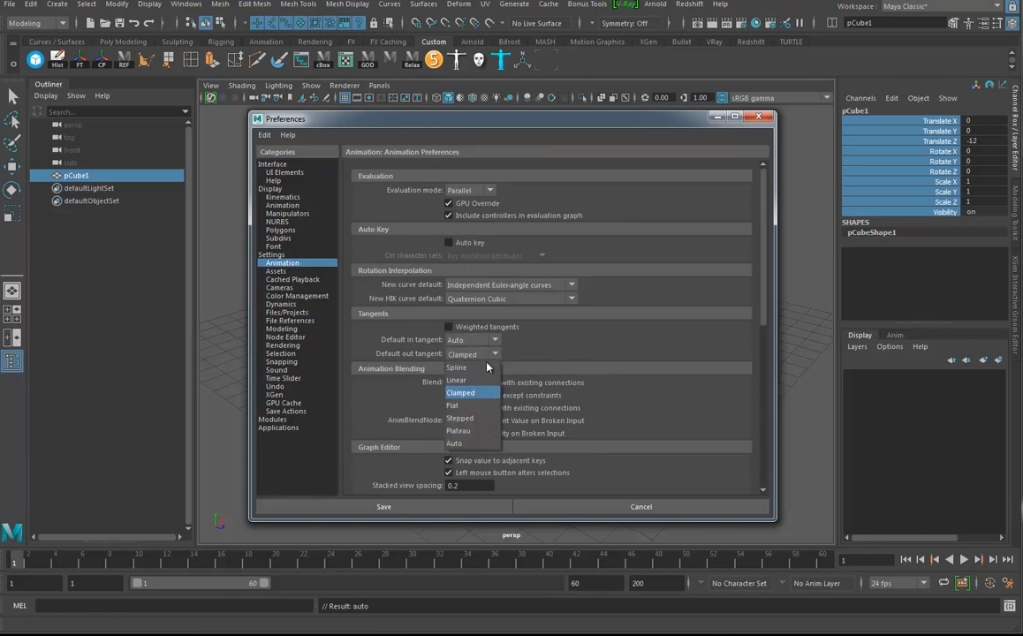
{"action": "left_click", "coordinate": [469, 449]}
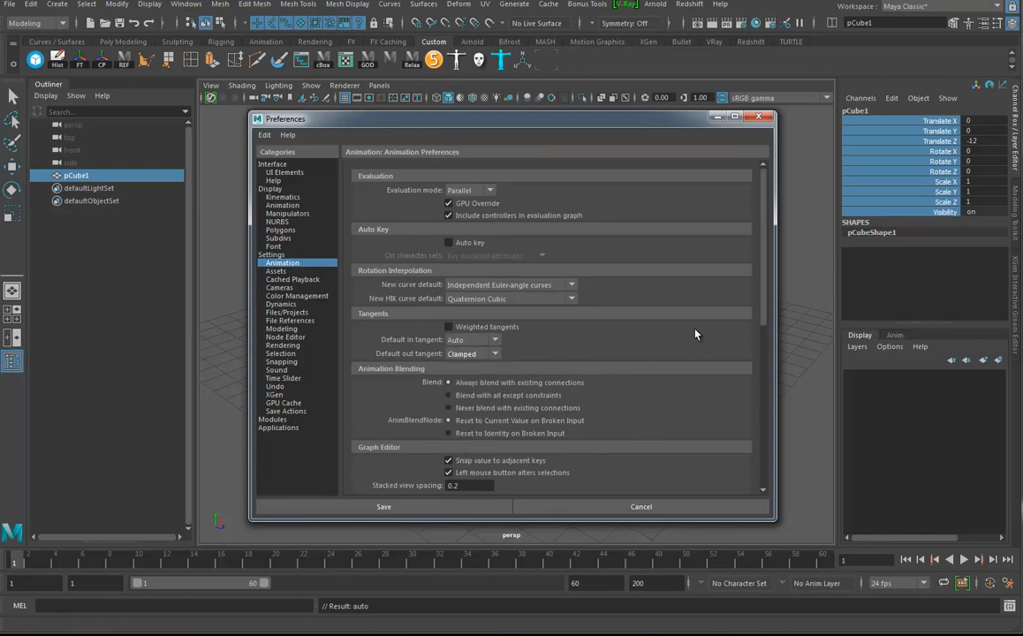
{"action": "left_click", "coordinate": [485, 356]}
{"action": "left_click", "coordinate": [456, 448]}
Step: Set the time slider's playback speed to Play every frame and save the preferences
{"action": "left_click", "coordinate": [281, 378]}
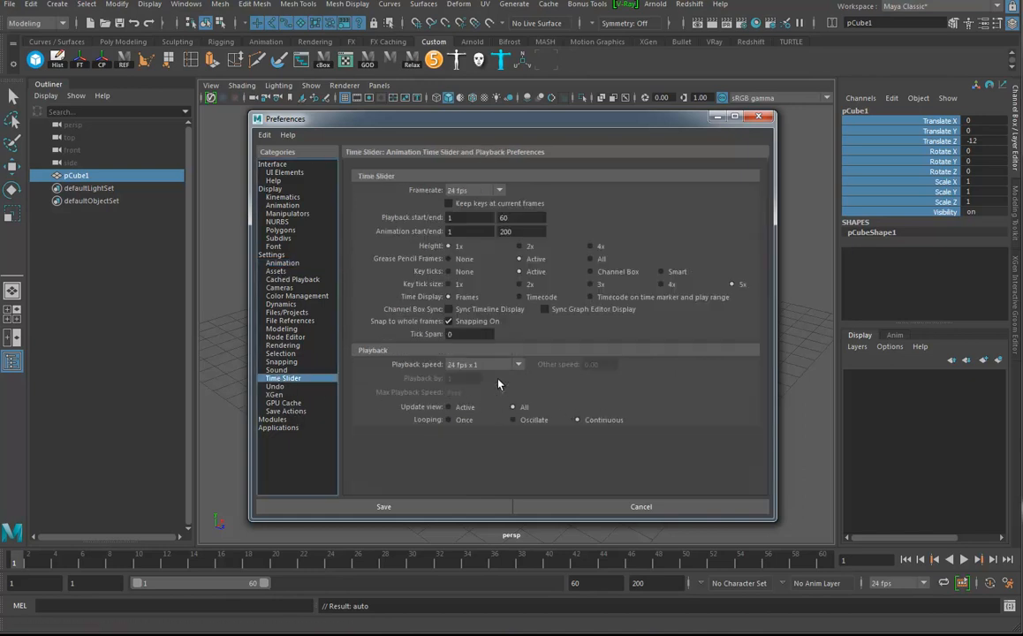
{"action": "left_click", "coordinate": [508, 366]}
{"action": "left_click", "coordinate": [491, 380]}
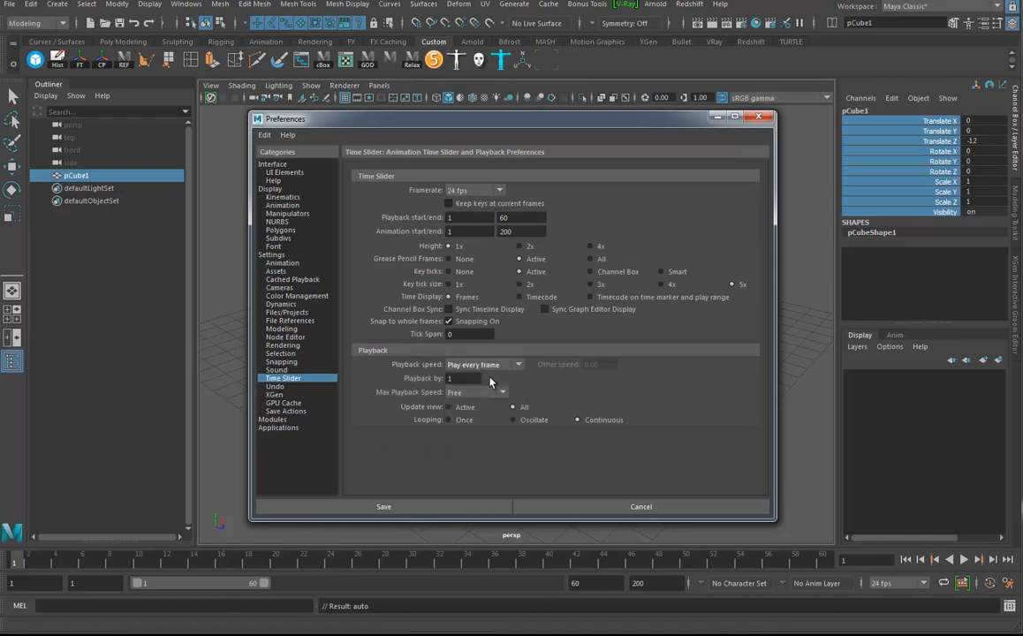
{"action": "left_click", "coordinate": [459, 506]}
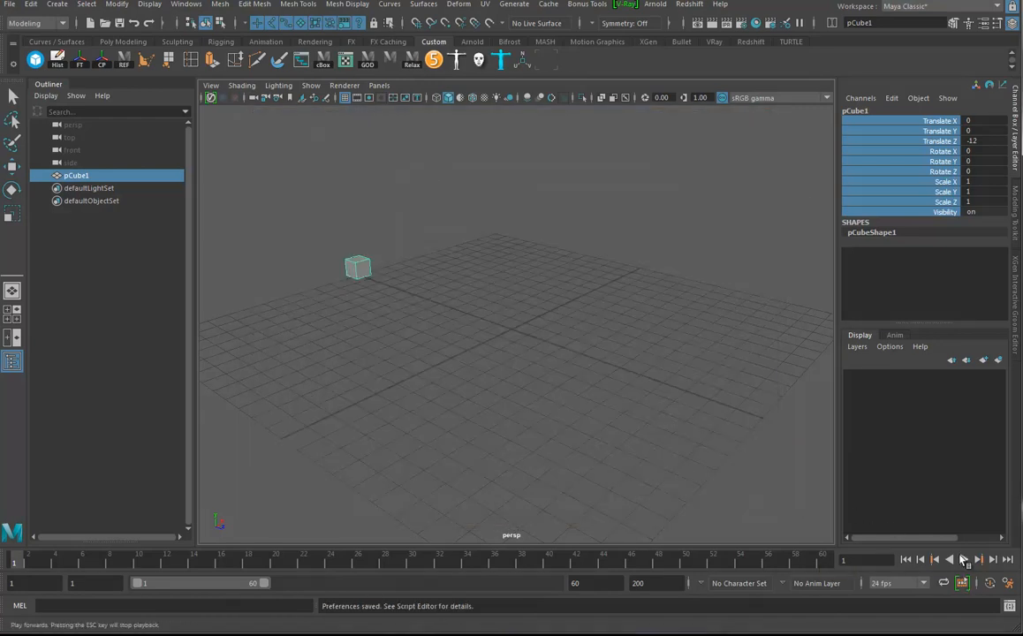
Step: Test the timeline playback, return to frame 1 and key the cube there at Translate Z -12
{"action": "left_click", "coordinate": [965, 560]}
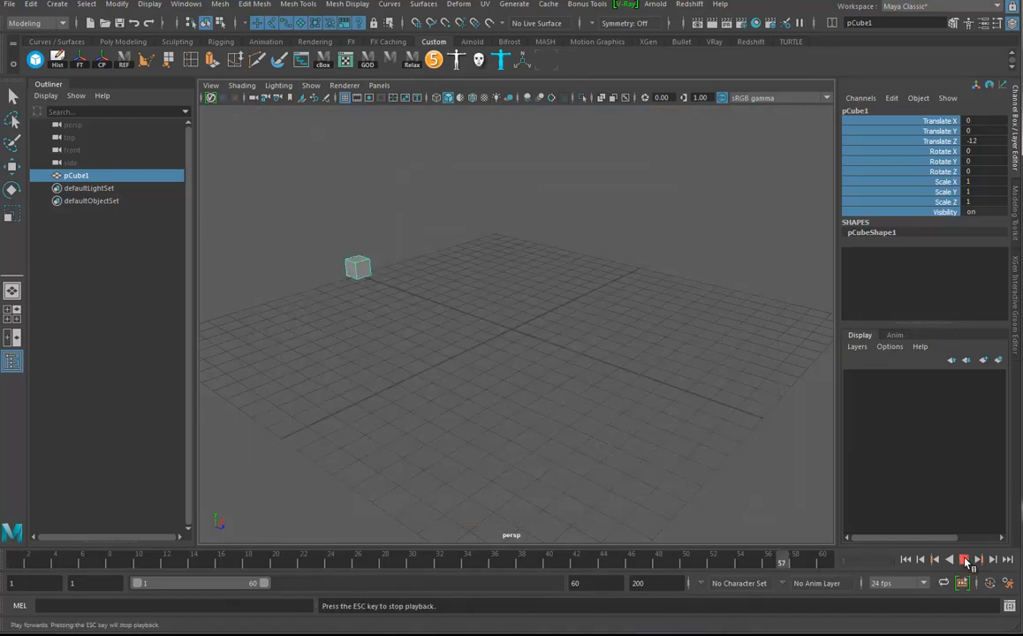
{"action": "left_click", "coordinate": [10, 562]}
{"action": "key", "text": "s"}
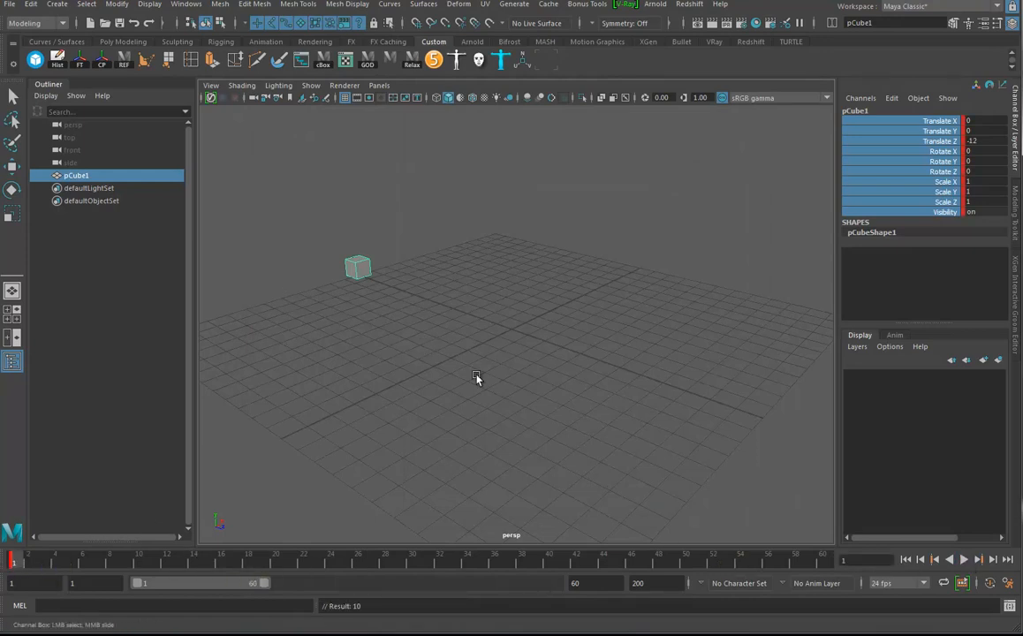
Step: At frame 60, move the cube along Z to Translate Z 12 and set a key there
{"action": "left_click", "coordinate": [823, 562]}
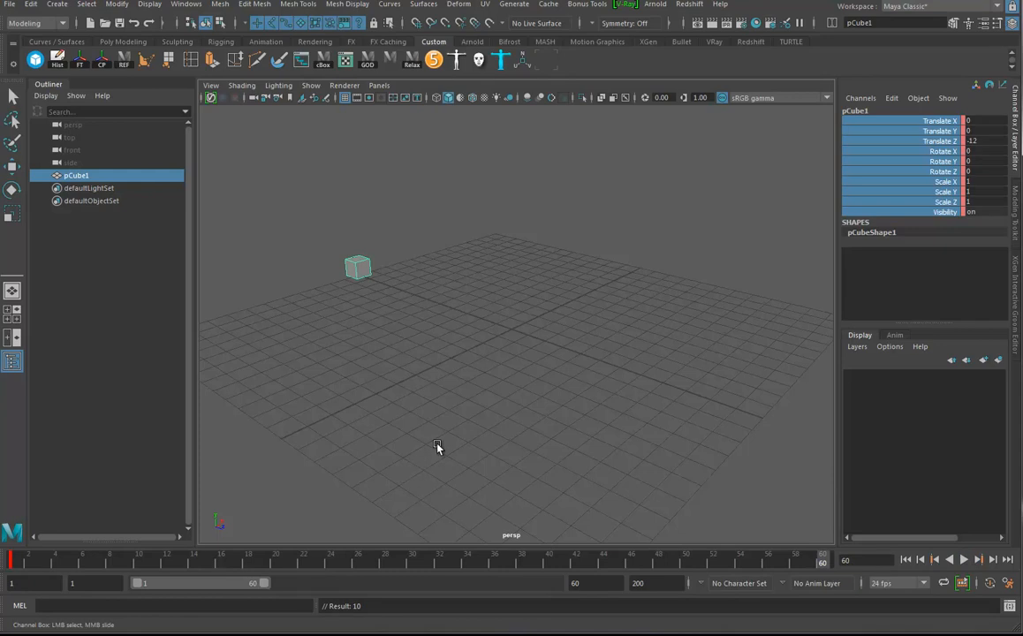
{"action": "key", "text": "w"}
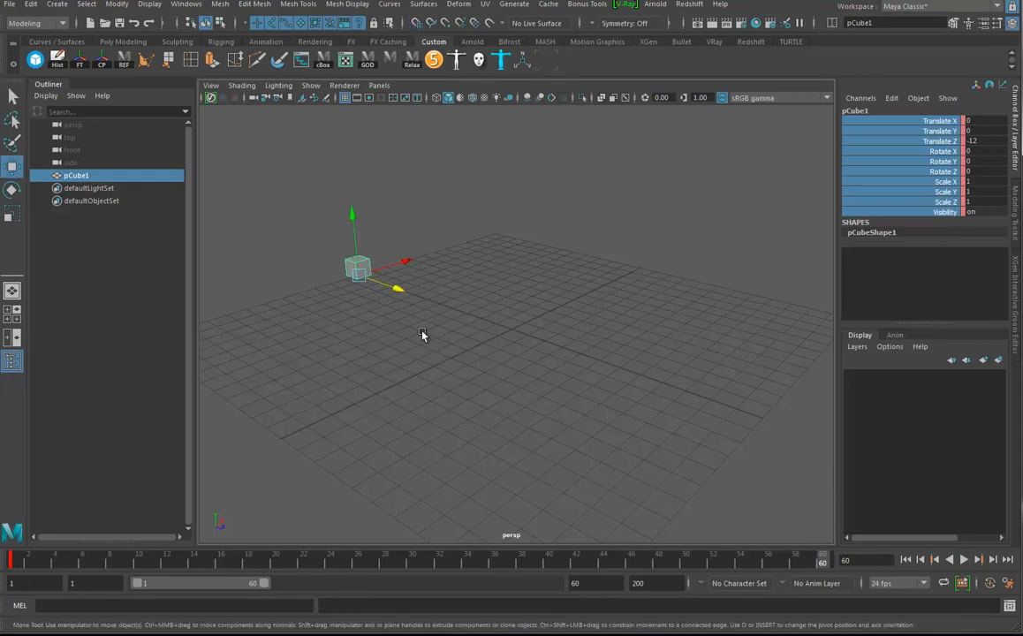
{"action": "left_click_drag", "start_coordinate": [394, 289], "coordinate": [764, 432]}
{"action": "key", "text": "s"}
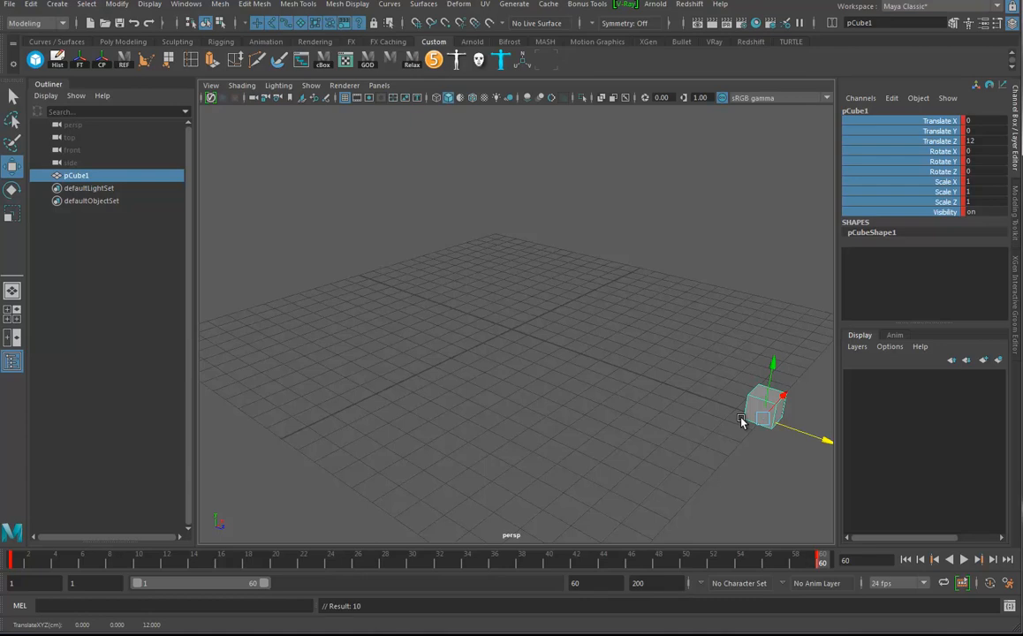
Step: Play the cube's animation in the viewport with the cube deselected, and stop the playback
{"action": "left_click", "coordinate": [963, 559]}
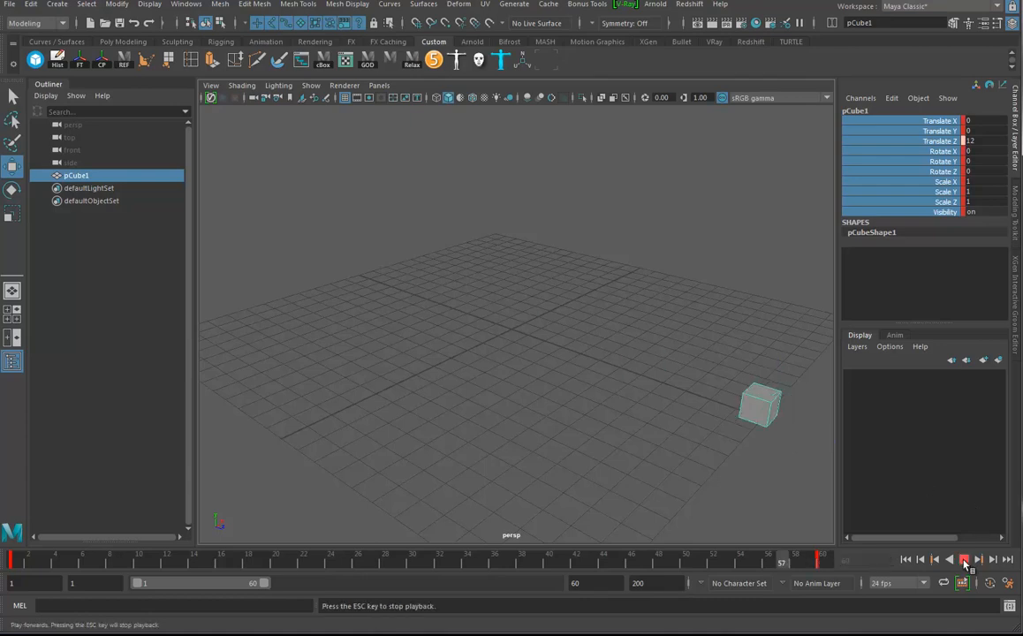
{"action": "left_click", "coordinate": [622, 433]}
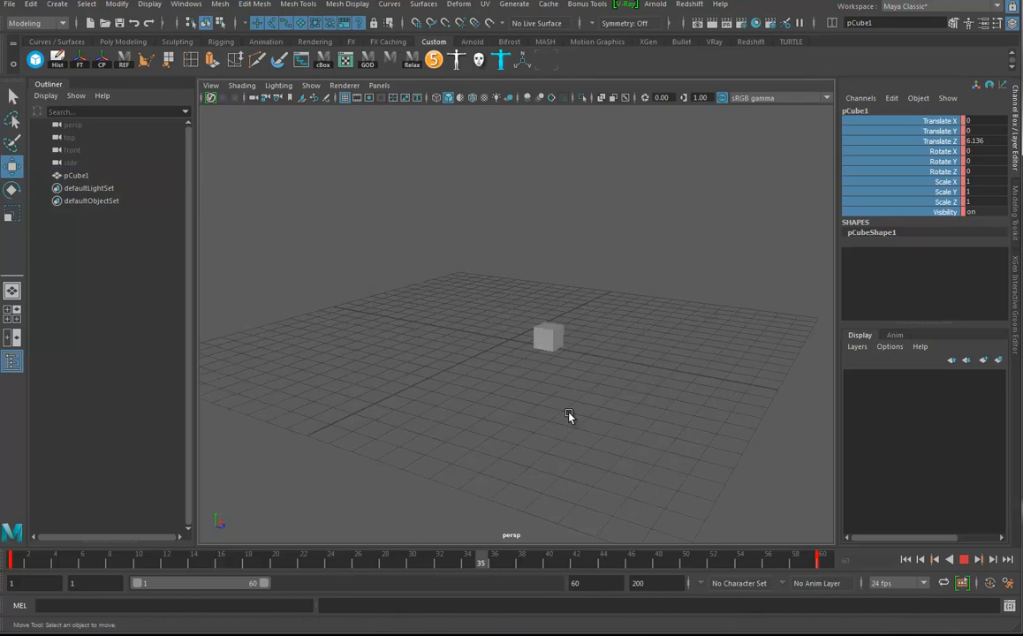
{"action": "left_click", "coordinate": [964, 559]}
Step: Set the timeline's playback speed to Real-time and test the cube's animation at that speed
{"action": "left_click", "coordinate": [551, 561]}
{"action": "right_click", "coordinate": [553, 563]}
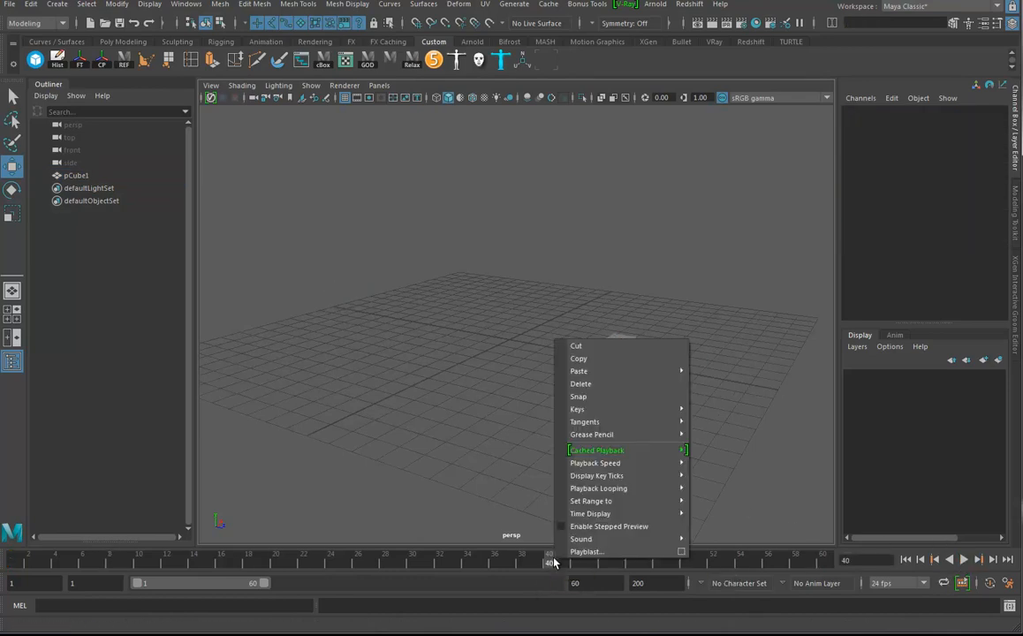
{"action": "mouse_move", "coordinate": [580, 490]}
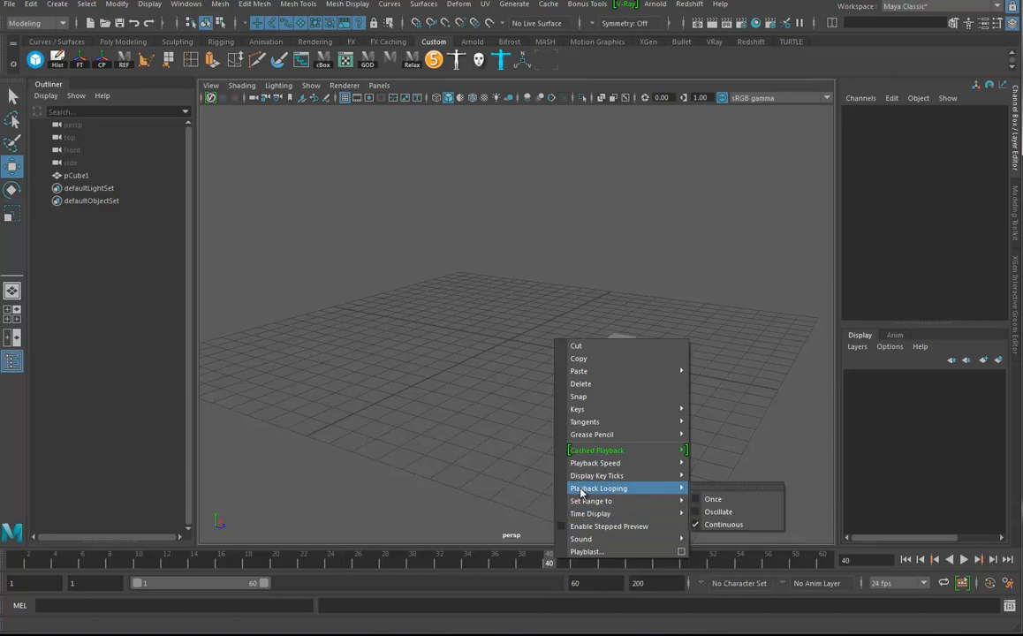
{"action": "mouse_move", "coordinate": [590, 466]}
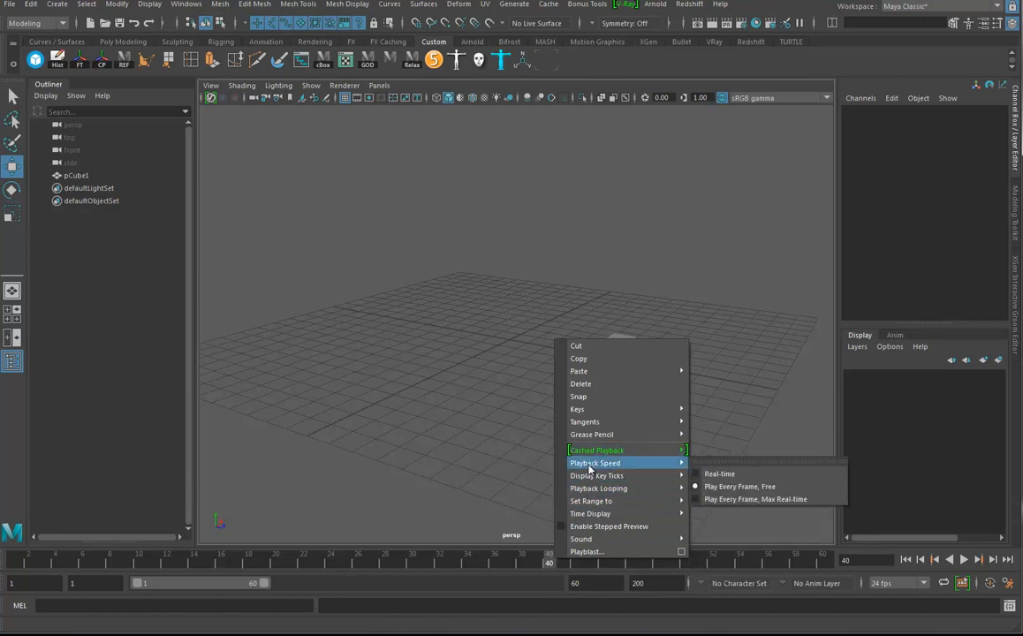
{"action": "left_click", "coordinate": [711, 476]}
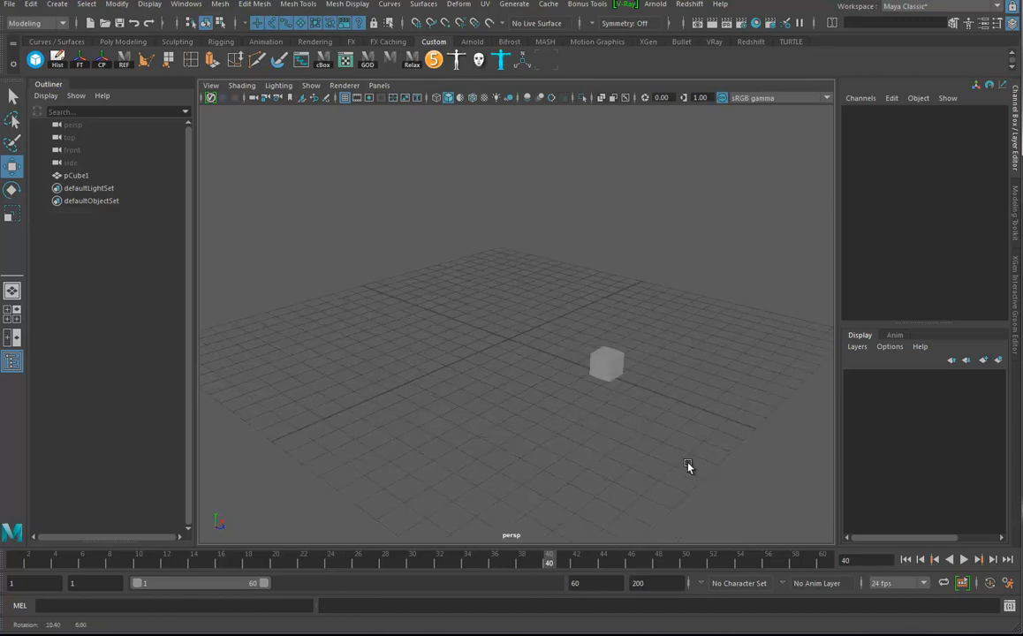
{"action": "left_click", "coordinate": [964, 560]}
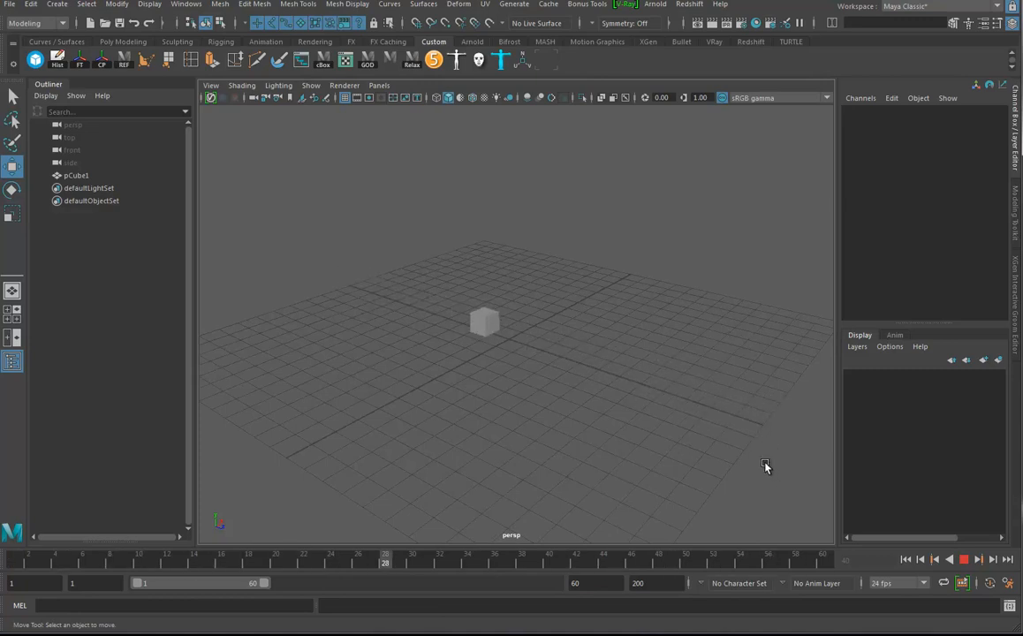
{"action": "left_click", "coordinate": [966, 560]}
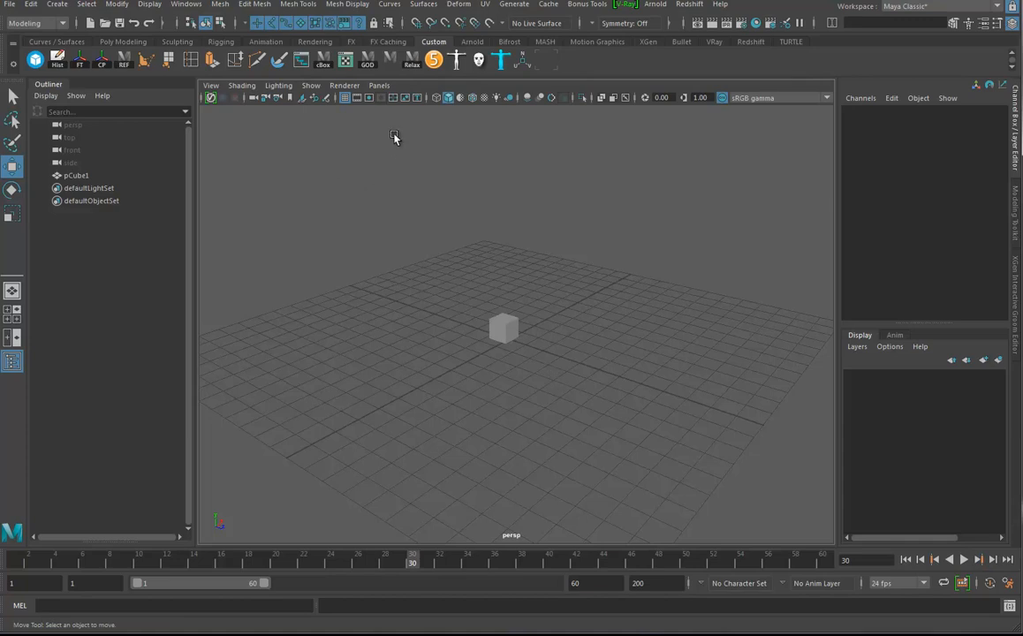
{"action": "left_click", "coordinate": [548, 66]}
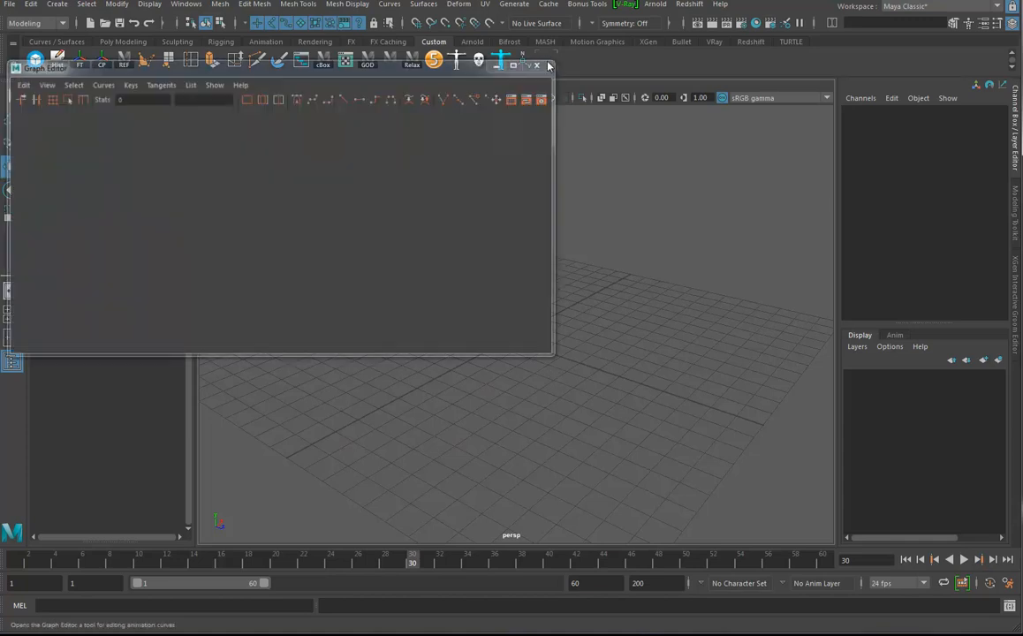
{"action": "left_click", "coordinate": [539, 68]}
{"action": "left_click", "coordinate": [186, 5]}
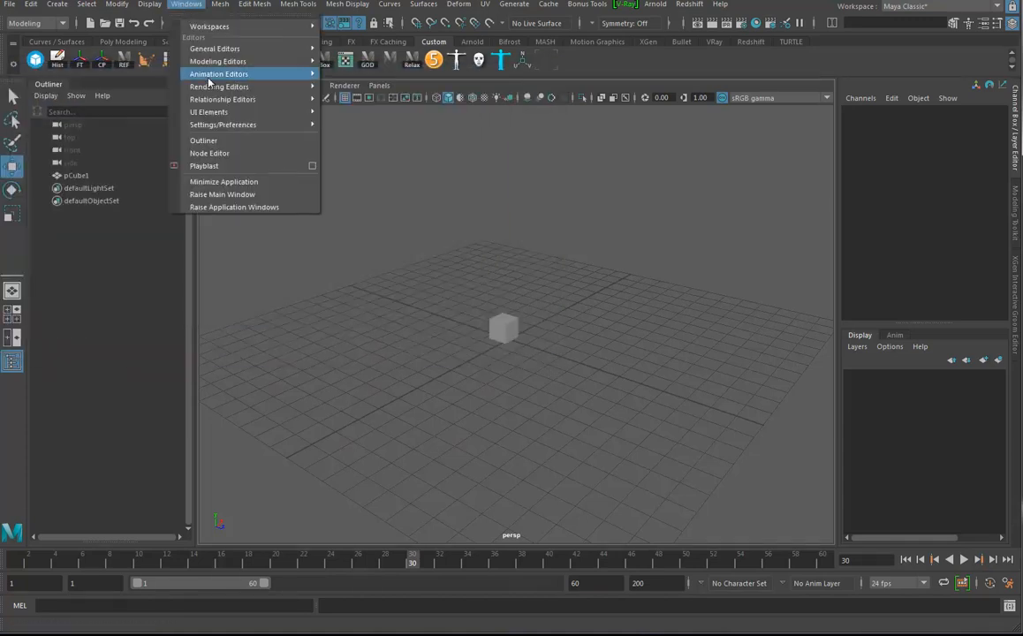
{"action": "mouse_move", "coordinate": [219, 86]}
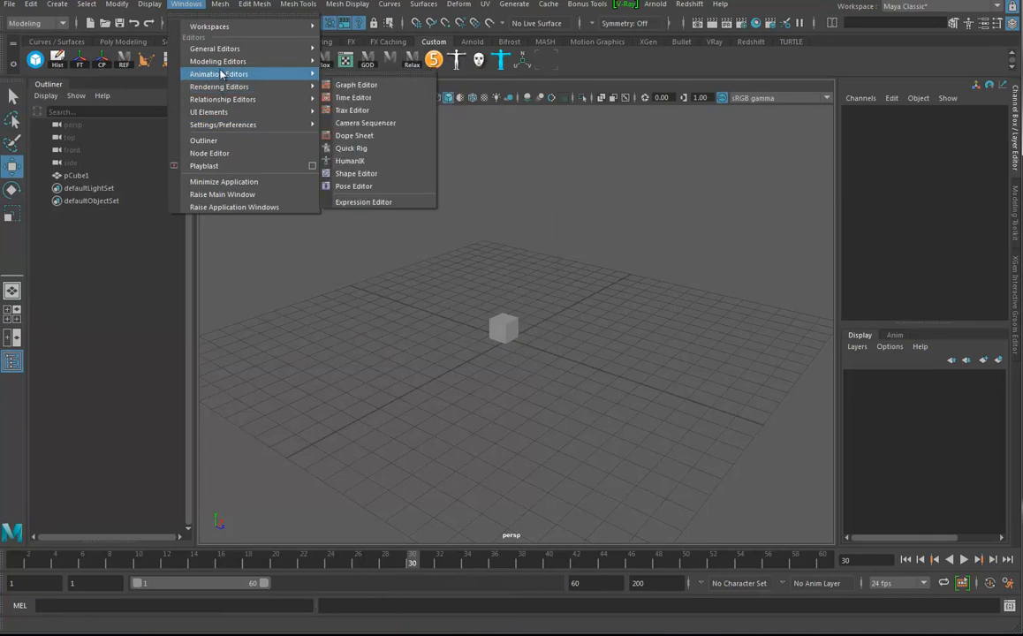
{"action": "right_click", "coordinate": [548, 62]}
{"action": "left_click", "coordinate": [578, 110]}
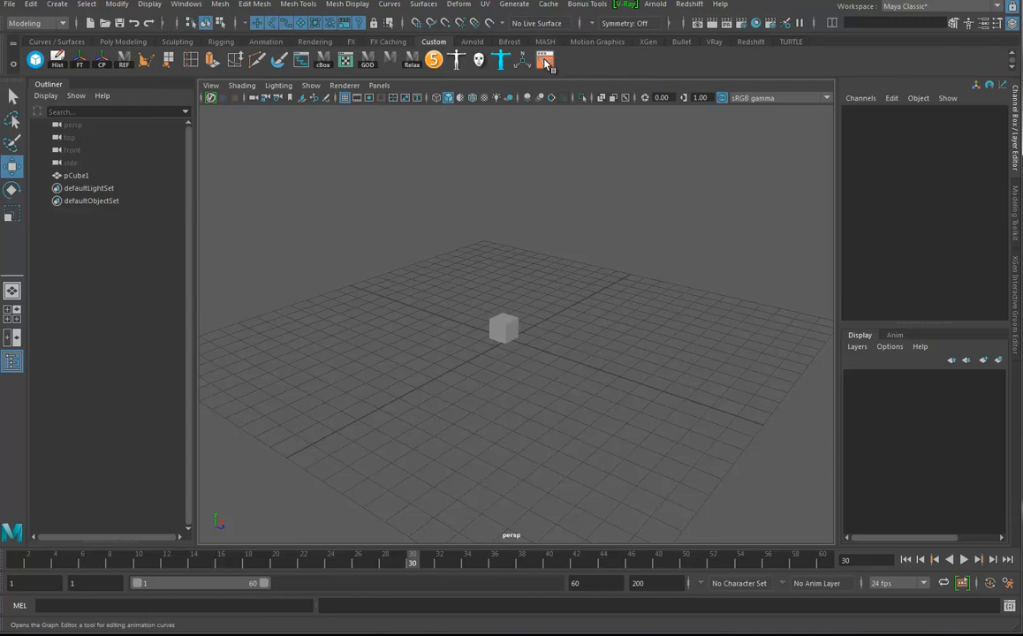
Step: Open the Graph Editor and select the cube to load its animation curves
{"action": "left_click", "coordinate": [548, 61]}
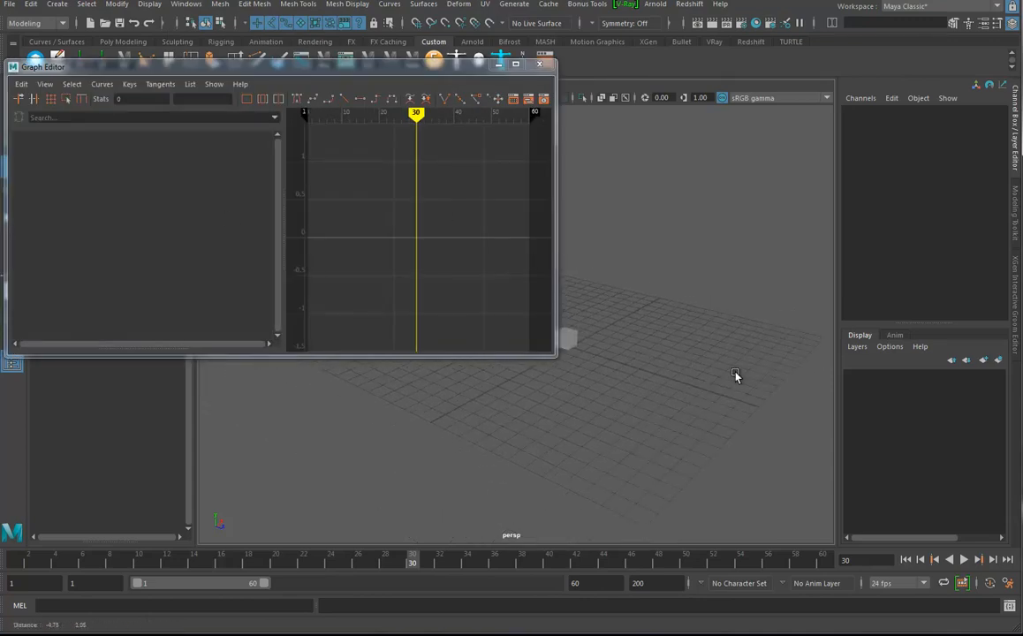
{"action": "left_click", "coordinate": [630, 362]}
{"action": "left_click_drag", "start_coordinate": [607, 390], "coordinate": [625, 390], "text": "alt"}
Step: Examine the cube's flat channel curves and its Translate Z curve in the Graph Editor
{"action": "left_click_drag", "start_coordinate": [345, 222], "coordinate": [349, 266]}
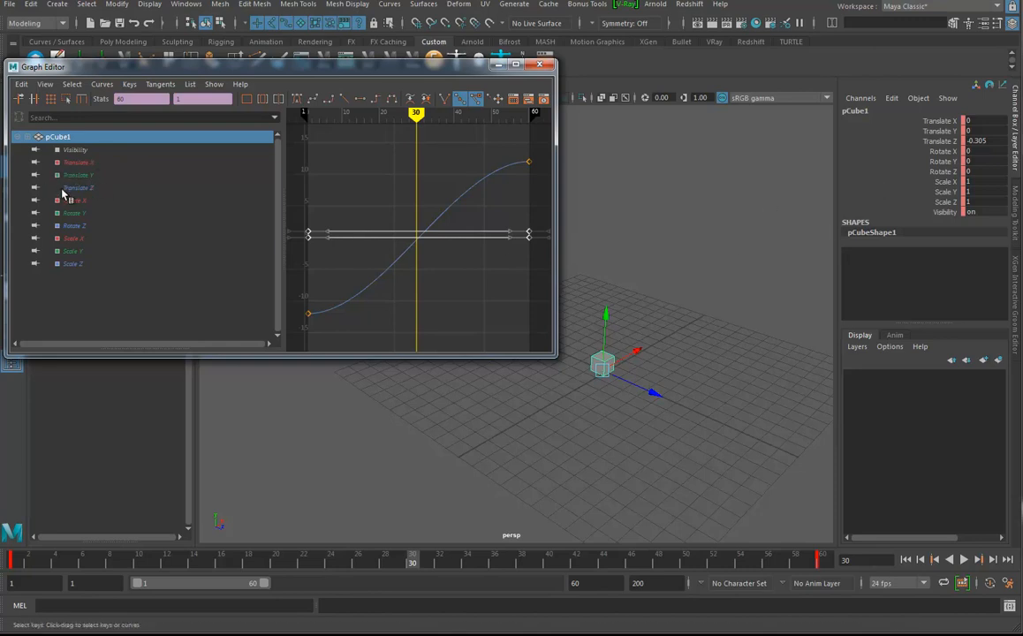
{"action": "left_click", "coordinate": [480, 180]}
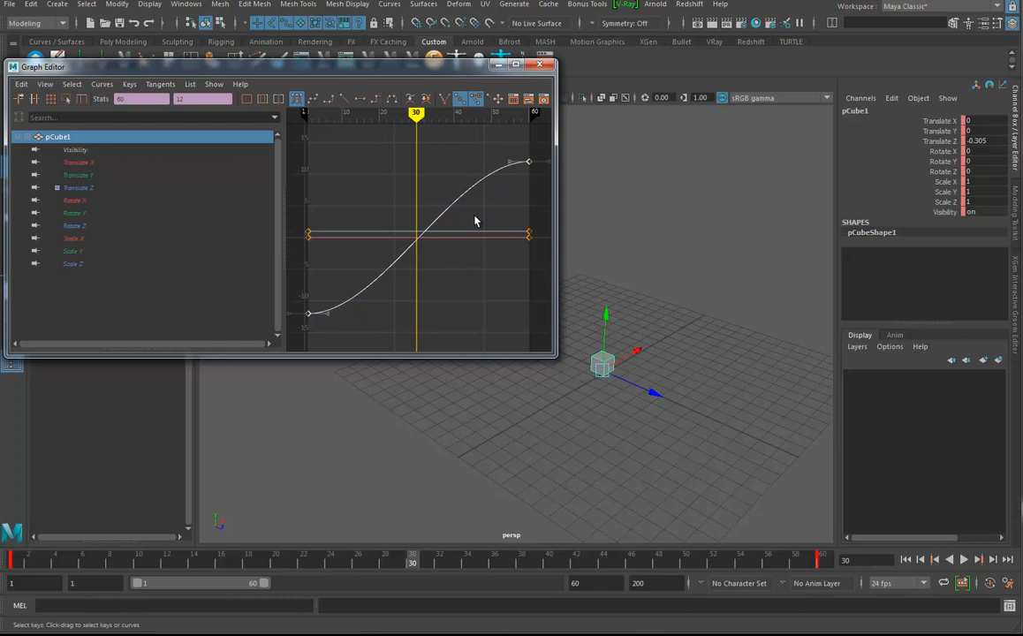
{"action": "left_click_drag", "start_coordinate": [652, 395], "coordinate": [619, 327], "text": "alt"}
{"action": "middle_click_drag", "start_coordinate": [619, 327], "coordinate": [680, 338], "text": "alt"}
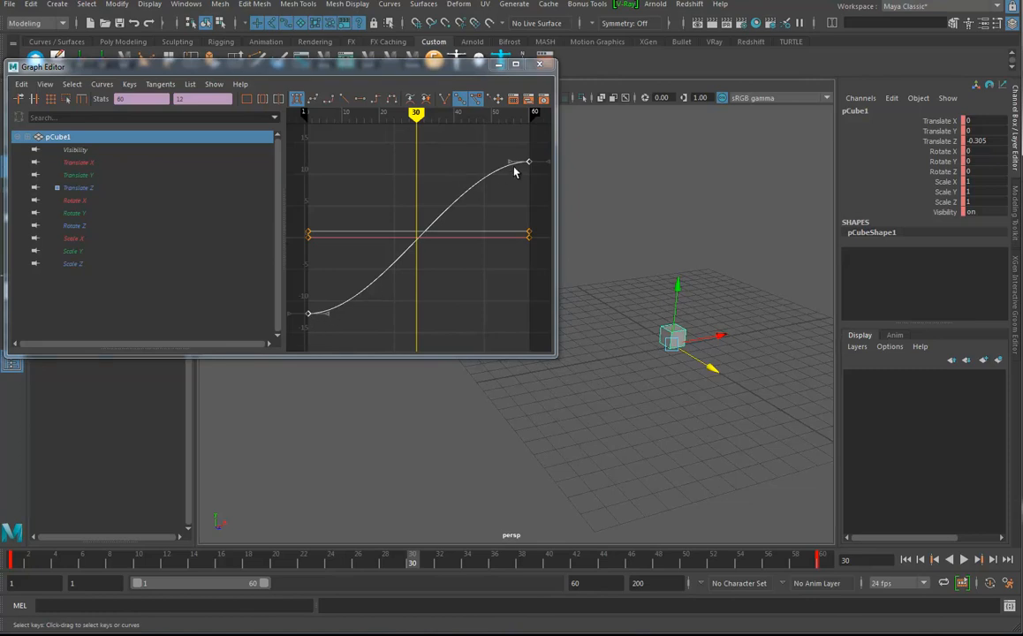
{"action": "left_click", "coordinate": [360, 235]}
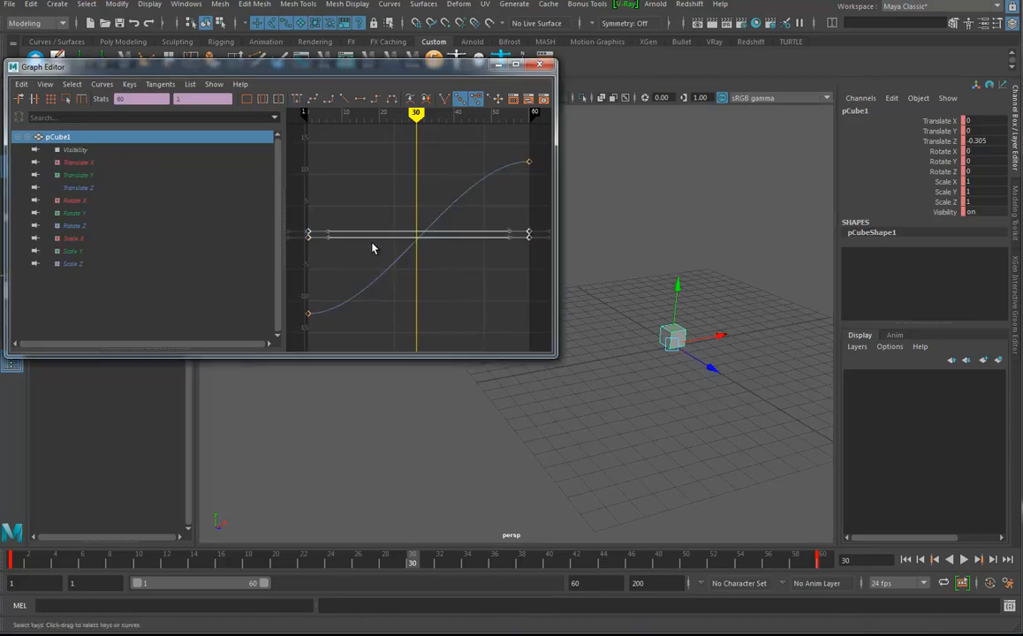
{"action": "left_click", "coordinate": [372, 199]}
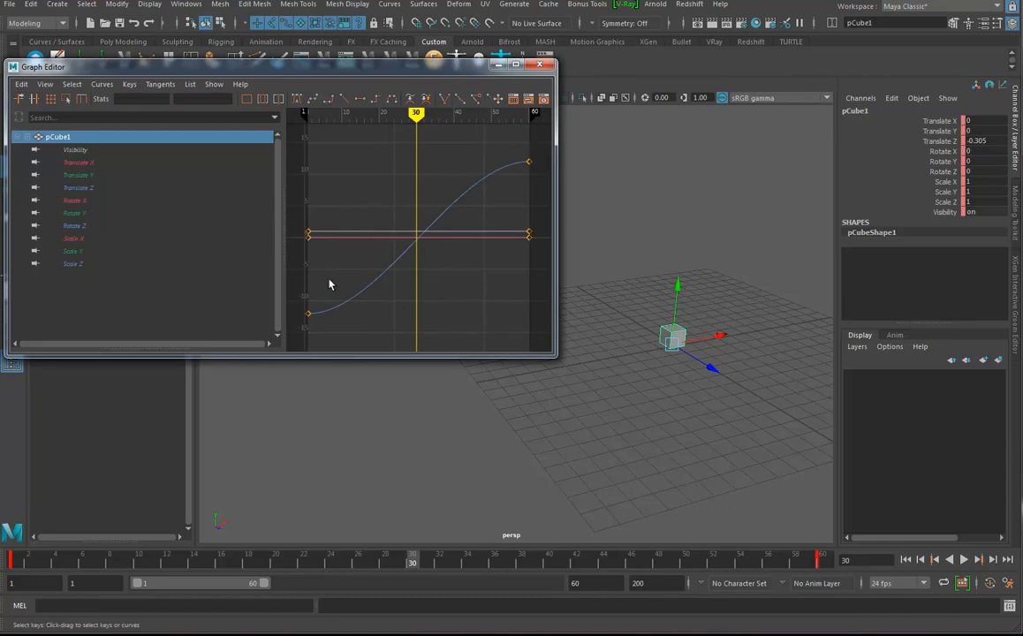
Step: Delete all of the cube's flat animation curves, keeping only the Translate Z curve
{"action": "left_click_drag", "start_coordinate": [354, 212], "coordinate": [358, 260]}
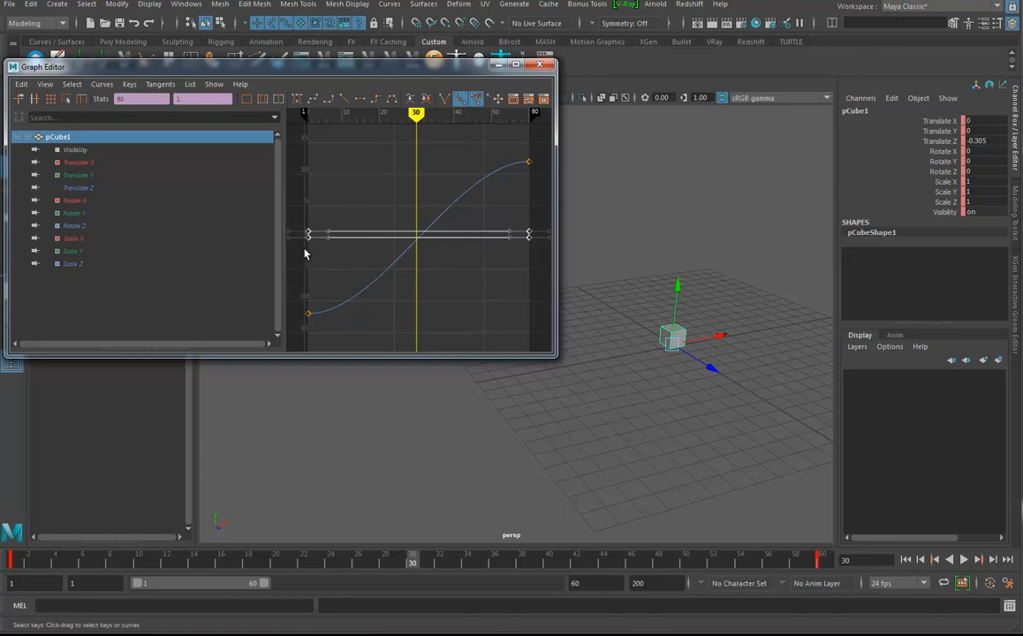
{"action": "left_click", "coordinate": [347, 260]}
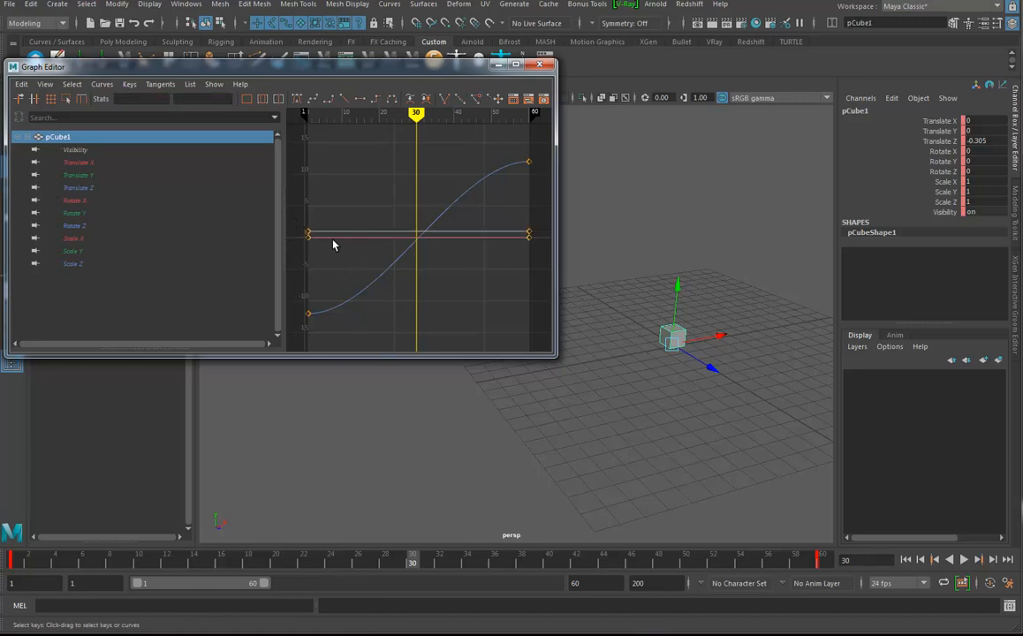
{"action": "left_click_drag", "start_coordinate": [362, 226], "coordinate": [360, 260]}
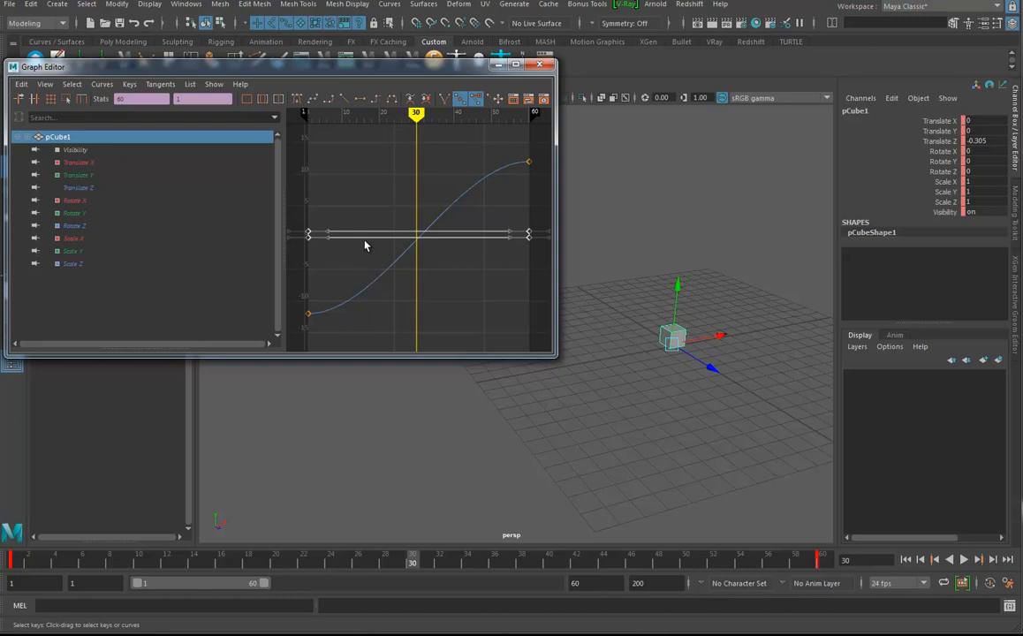
{"action": "key", "text": "Delete"}
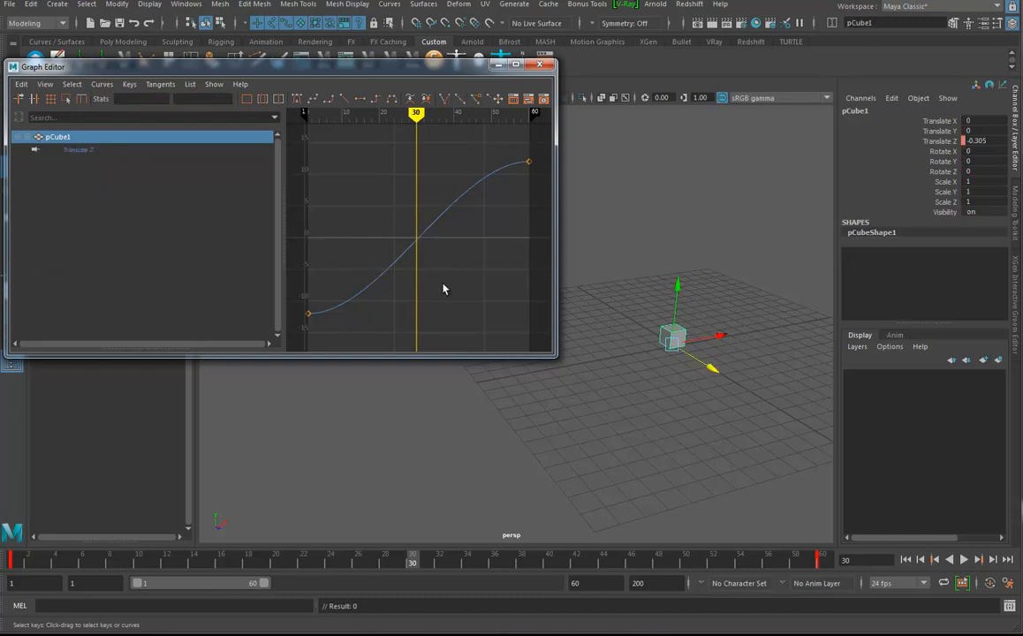
Step: Select the Translate Z curve and try spline, linear and clamped tangents on it, returning to auto tangents
{"action": "left_click_drag", "start_coordinate": [415, 287], "coordinate": [415, 288]}
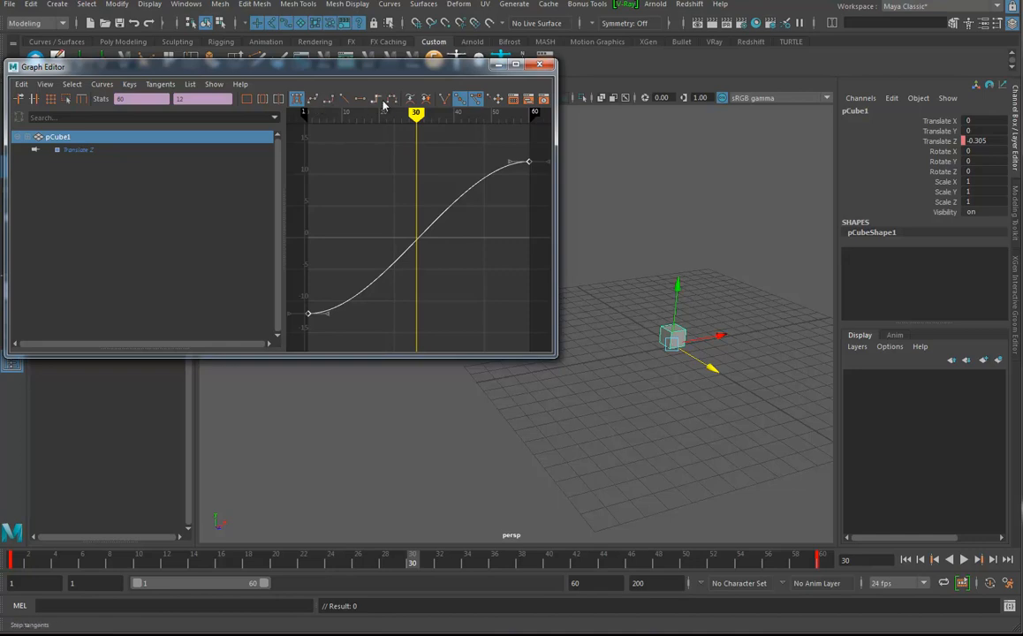
{"action": "left_click", "coordinate": [313, 99]}
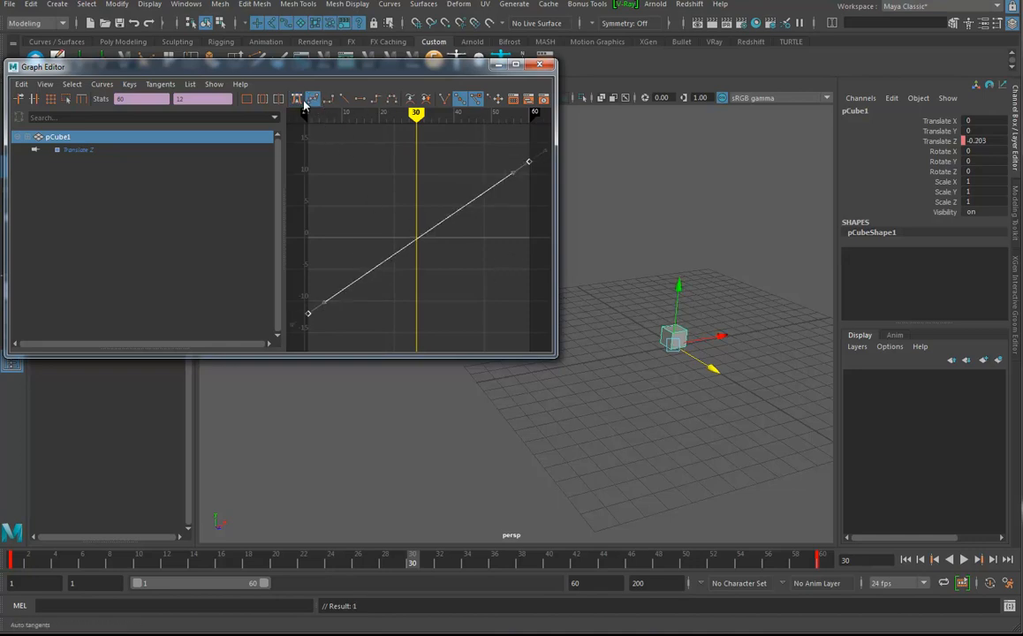
{"action": "left_click", "coordinate": [297, 100]}
{"action": "left_click", "coordinate": [314, 100]}
{"action": "left_click", "coordinate": [344, 98]}
{"action": "key", "text": "f"}
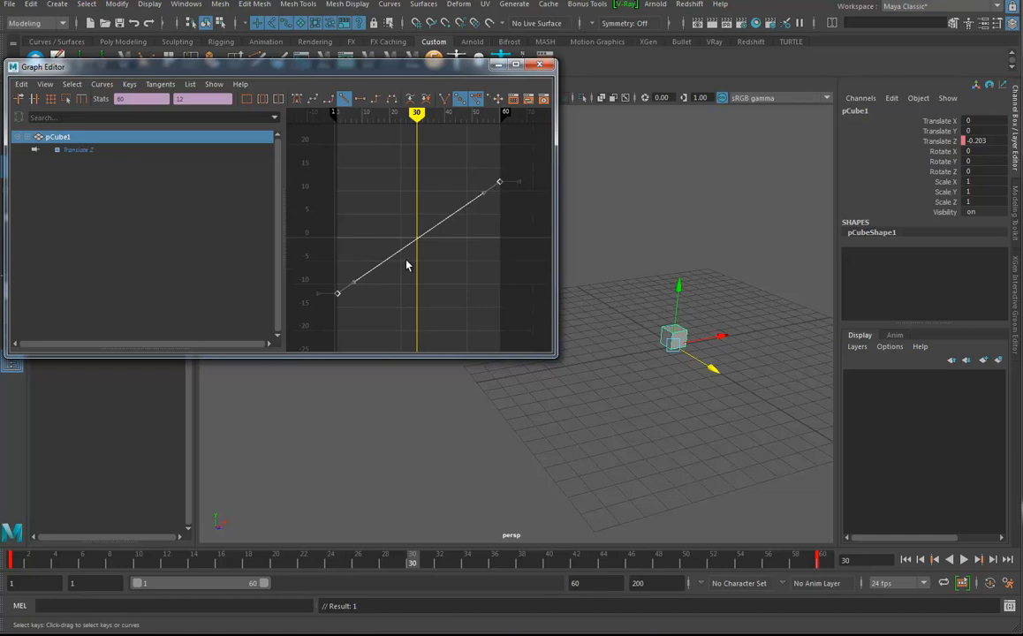
{"action": "left_click", "coordinate": [329, 99]}
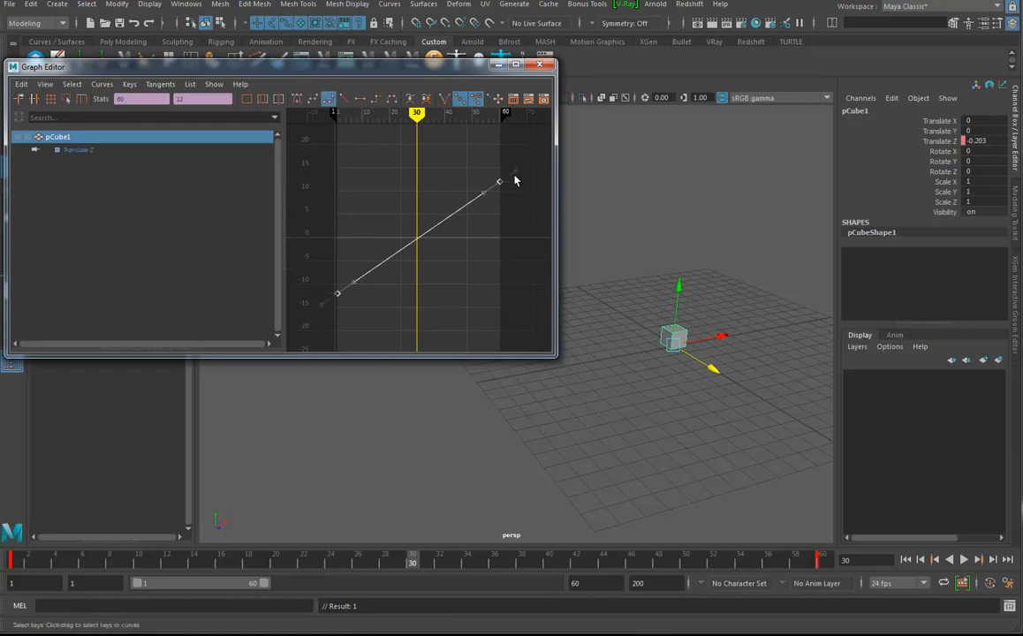
{"action": "left_click", "coordinate": [297, 98]}
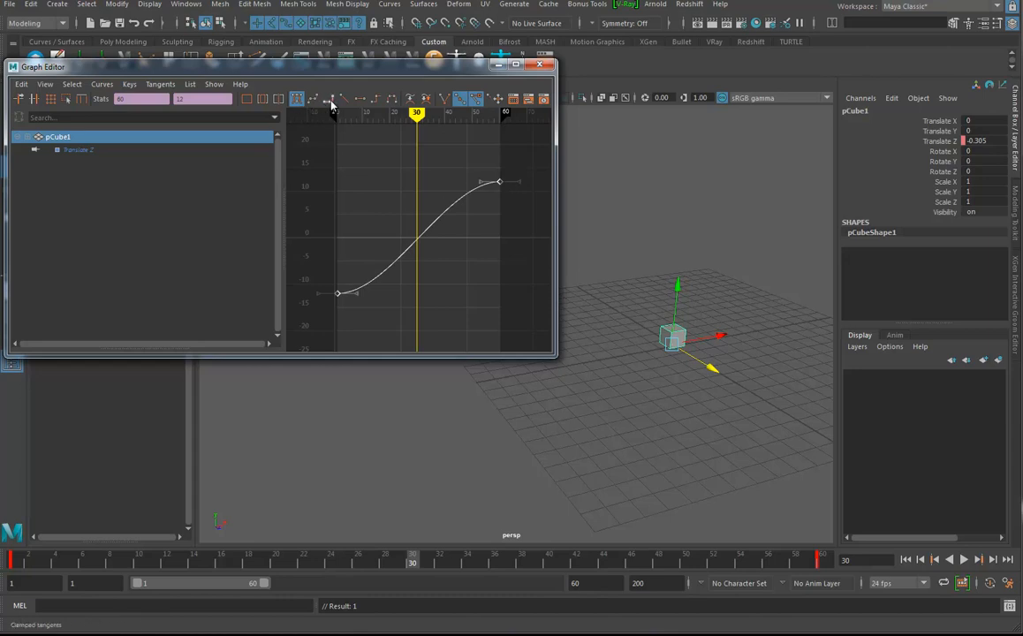
Step: Try flat, stepped and plateau tangents on the Translate Z curve, then restore auto tangents
{"action": "left_click", "coordinate": [361, 100]}
{"action": "left_click", "coordinate": [376, 99]}
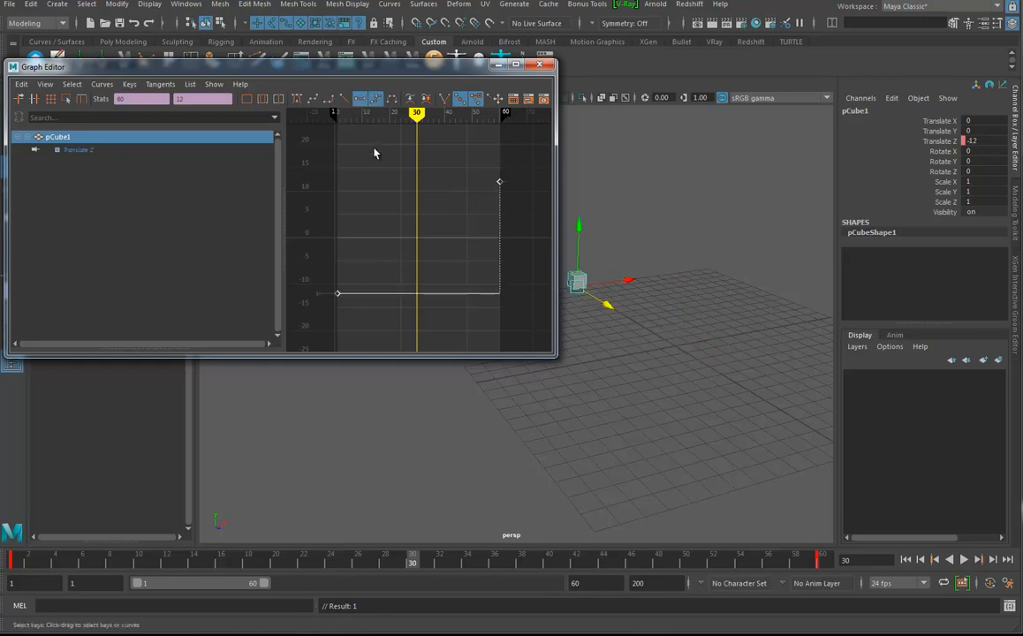
{"action": "left_click", "coordinate": [394, 100]}
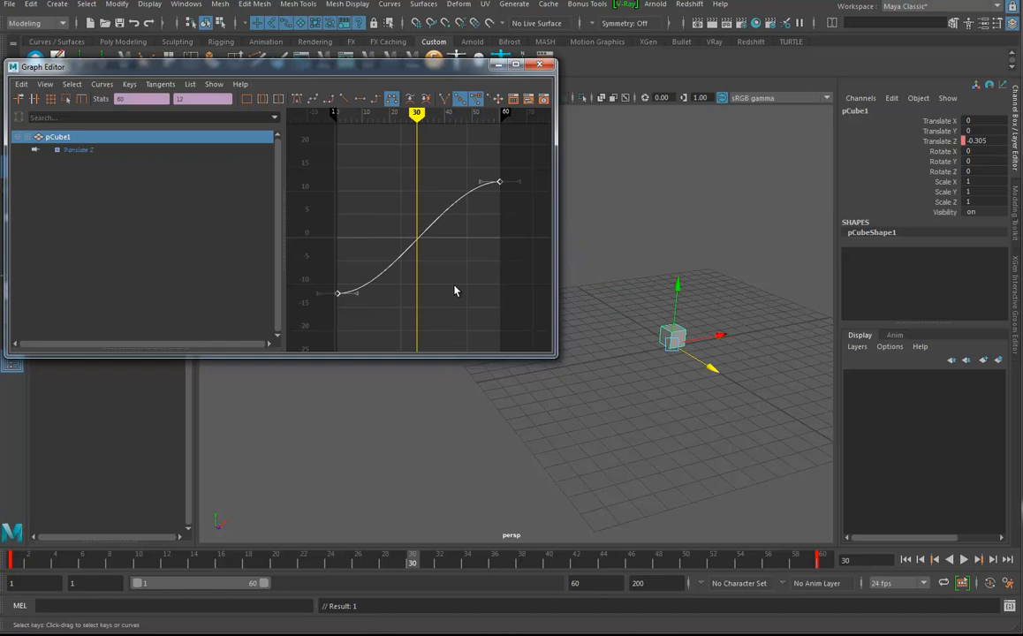
{"action": "left_click", "coordinate": [296, 100]}
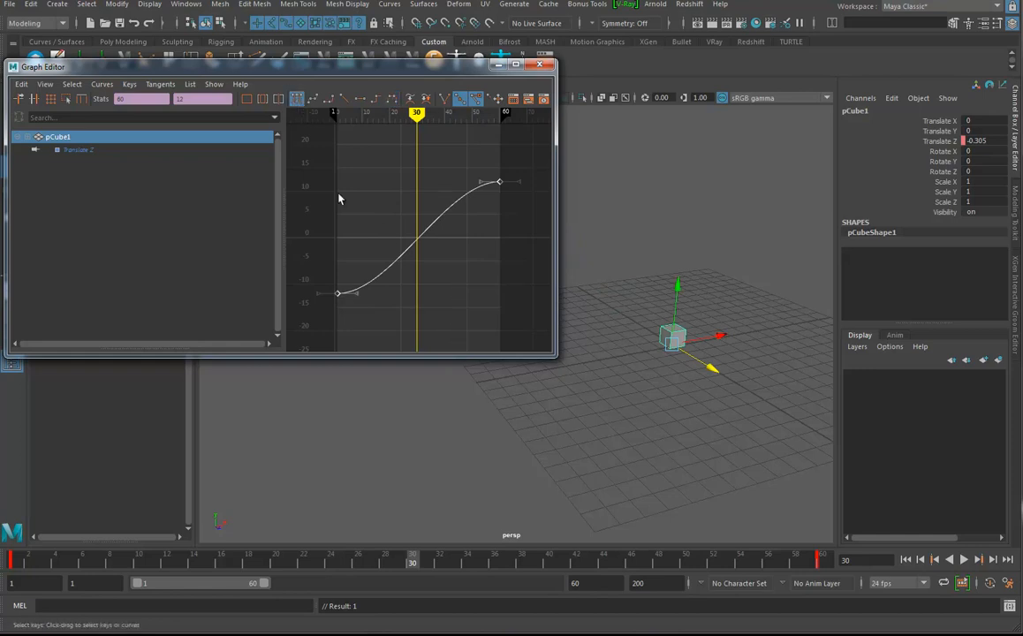
Step: Set the Translate Z curve's tangents to spline and play the cube's animation
{"action": "left_click", "coordinate": [313, 99]}
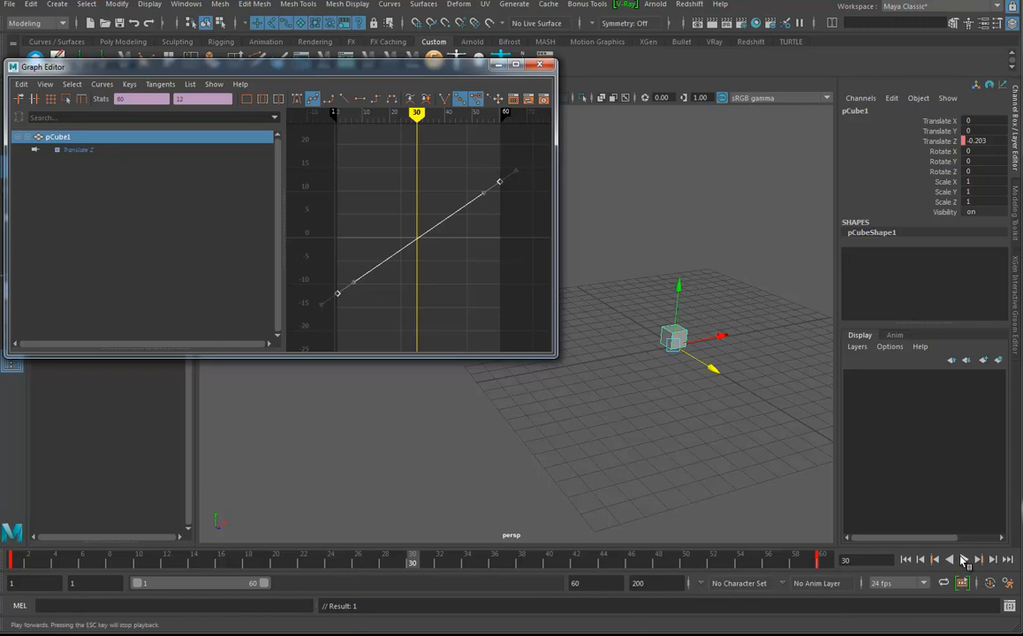
{"action": "key", "text": "alt+v"}
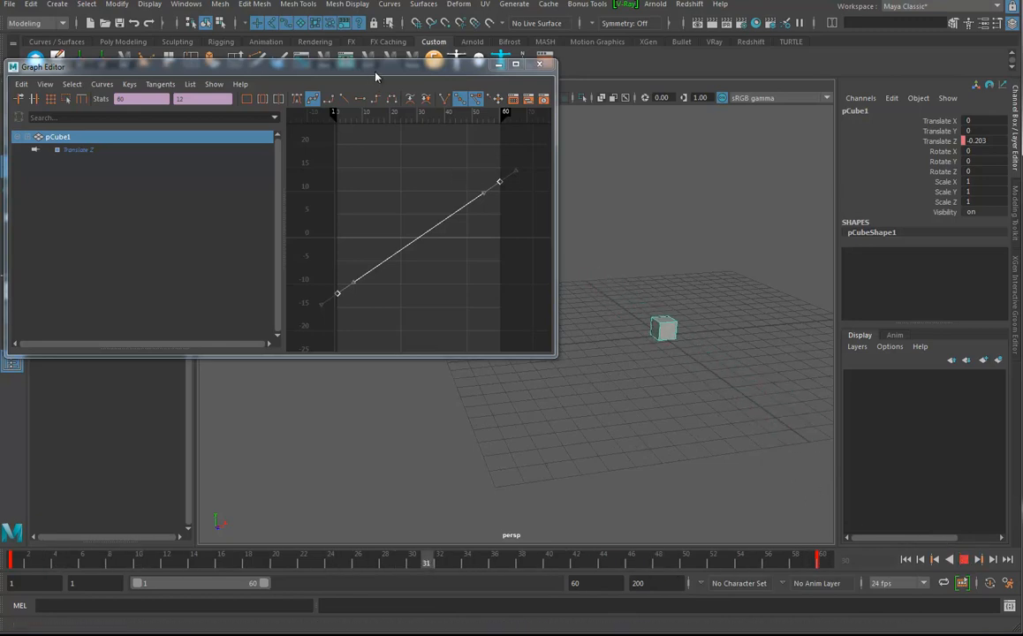
Step: Narrow the Graph Editor and its curve list, and stop the playback back at frame 1
{"action": "left_click_drag", "start_coordinate": [285, 212], "coordinate": [135, 201]}
{"action": "left_click_drag", "start_coordinate": [558, 226], "coordinate": [437, 231]}
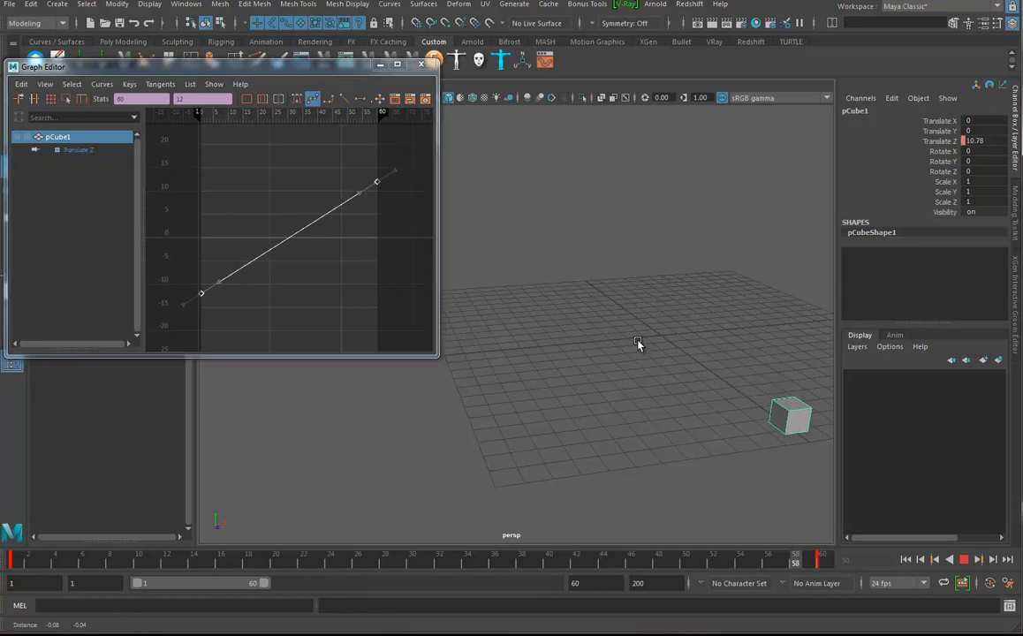
{"action": "left_click", "coordinate": [963, 561]}
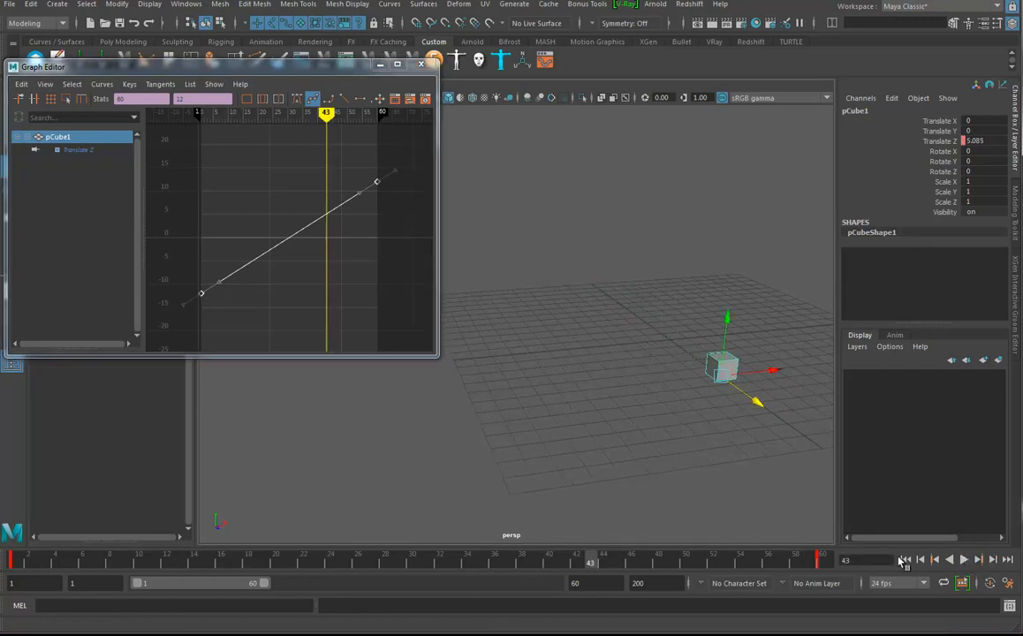
{"action": "left_click", "coordinate": [905, 559]}
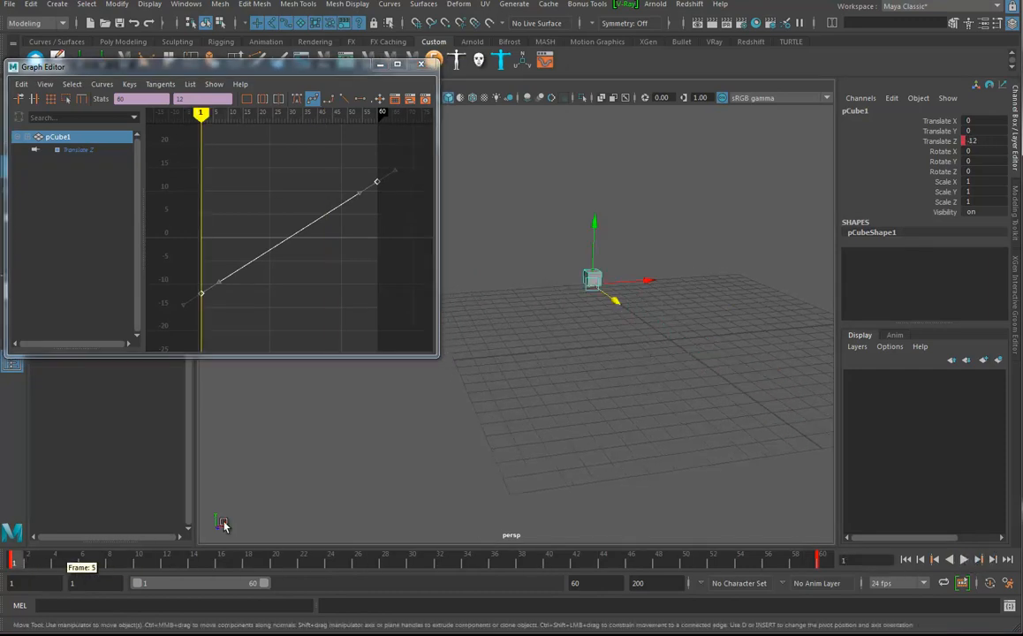
{"action": "mouse_move", "coordinate": [594, 373]}
{"action": "left_mouse_down", "text": "alt"}
{"action": "mouse_move", "coordinate": [617, 350]}
{"action": "mouse_move", "coordinate": [590, 375]}
{"action": "left_mouse_up", "text": "alt"}
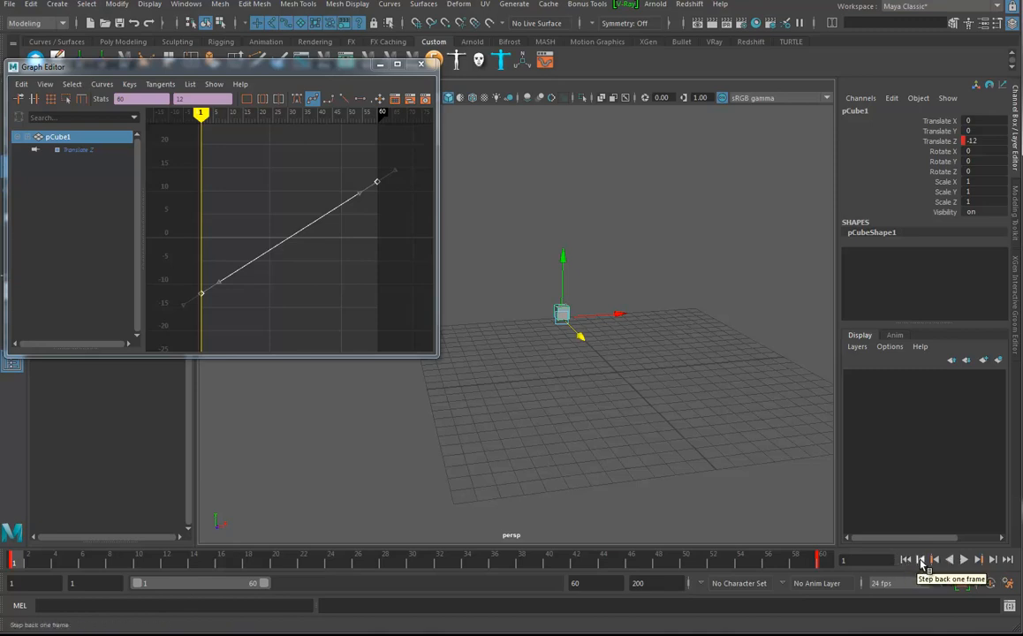
Step: Try stepping the animation back one frame at a time and back to the previous key
{"action": "left_click", "coordinate": [919, 561]}
{"action": "left_click", "coordinate": [921, 561]}
{"action": "left_click", "coordinate": [921, 561]}
{"action": "left_click", "coordinate": [921, 561]}
{"action": "left_click", "coordinate": [921, 561]}
{"action": "left_click", "coordinate": [921, 561]}
{"action": "left_click", "coordinate": [921, 561]}
{"action": "left_click", "coordinate": [921, 561]}
{"action": "left_click", "coordinate": [921, 561]}
{"action": "left_click", "coordinate": [933, 561]}
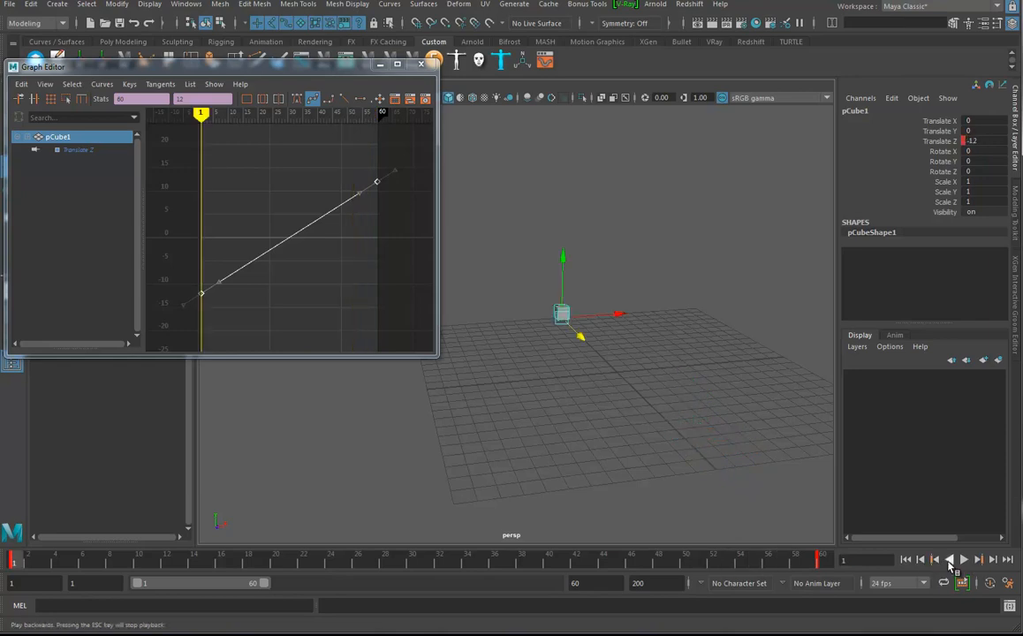
Step: Play the animation backwards and forwards, and step forward by single frames before jumping to frame 60
{"action": "left_click", "coordinate": [949, 561]}
{"action": "left_click", "coordinate": [963, 560]}
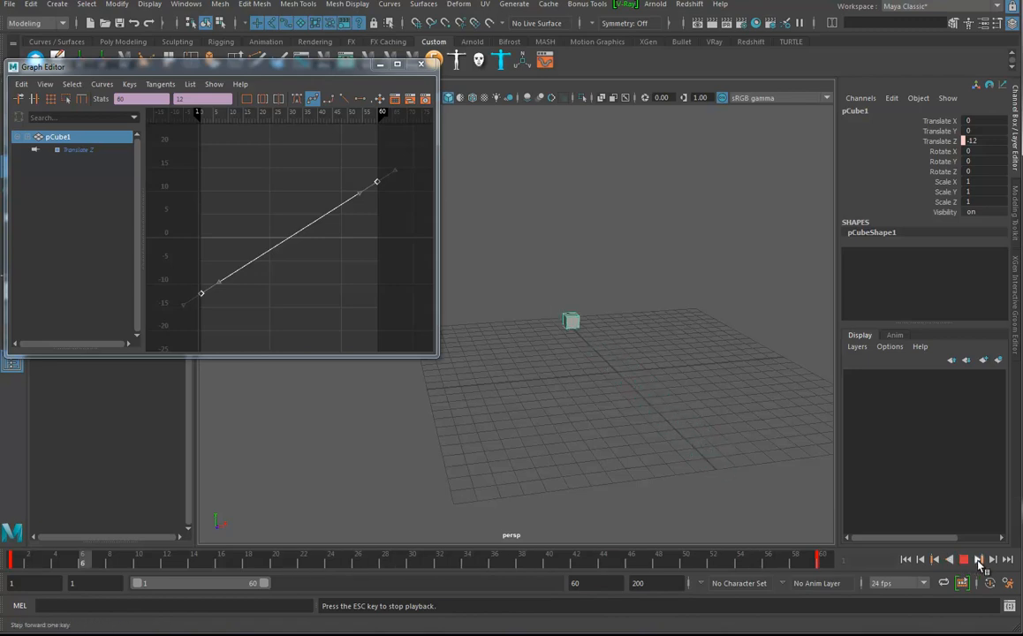
{"action": "left_click", "coordinate": [966, 561]}
{"action": "left_click", "coordinate": [995, 562]}
{"action": "left_click", "coordinate": [994, 560]}
{"action": "left_click", "coordinate": [994, 560]}
{"action": "left_click", "coordinate": [994, 560]}
{"action": "left_click", "coordinate": [1007, 560]}
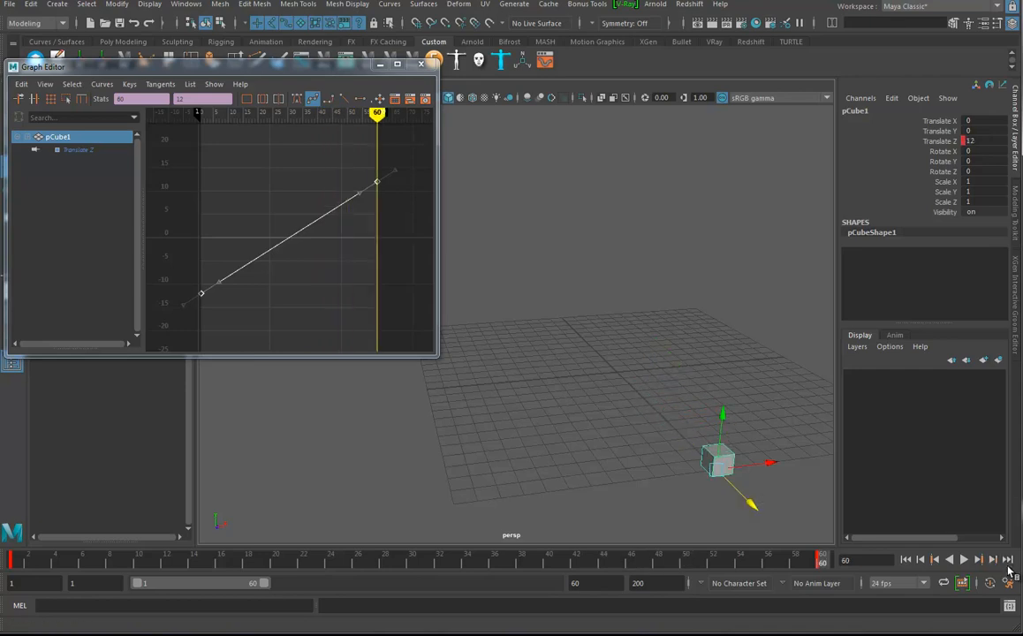
Step: Duplicate the cube at frame 1 into a row of five copies spaced 3 units apart along X, ending at Translate X 15
{"action": "left_click", "coordinate": [906, 560]}
{"action": "mouse_move", "coordinate": [626, 402]}
{"action": "left_mouse_down", "text": "alt"}
{"action": "mouse_move", "coordinate": [672, 416]}
{"action": "mouse_move", "coordinate": [618, 402]}
{"action": "left_mouse_up", "text": "alt"}
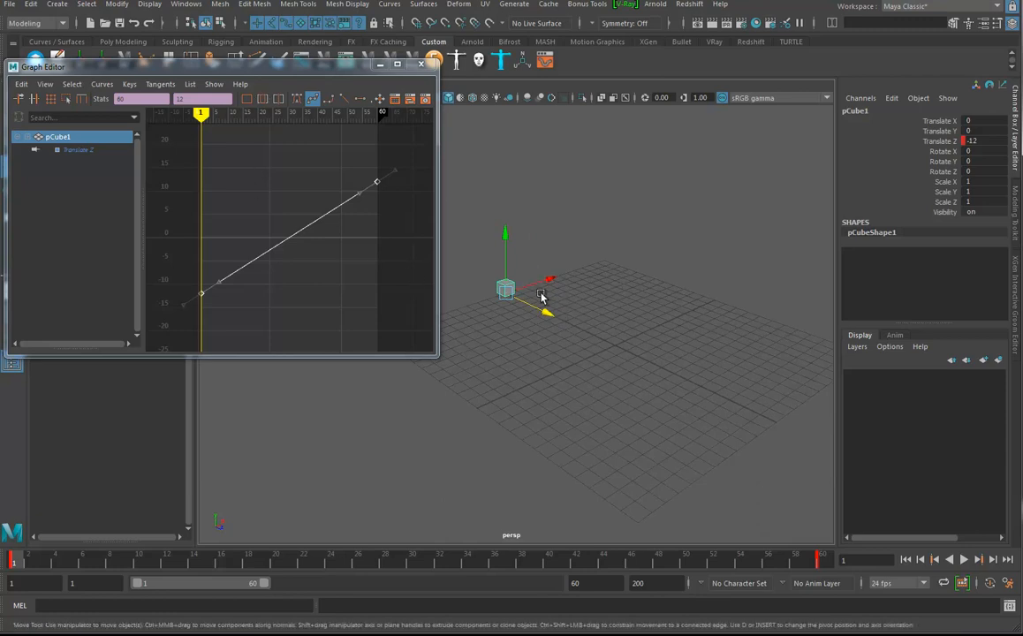
{"action": "key", "text": "ctrl+d"}
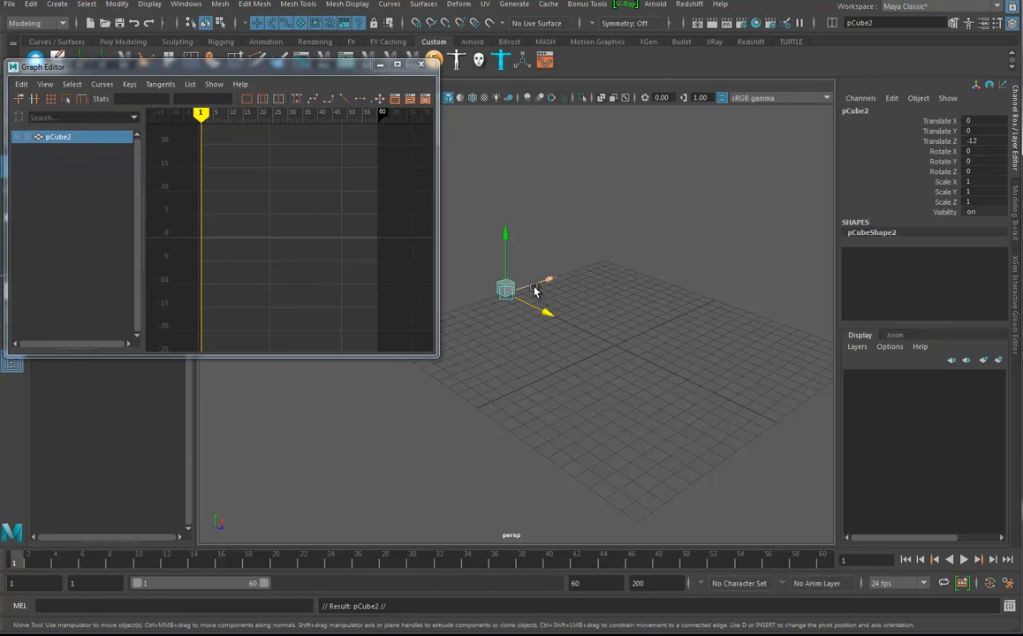
{"action": "key", "text": "x"}
{"action": "left_click_drag", "start_coordinate": [535, 287], "coordinate": [535, 287]}
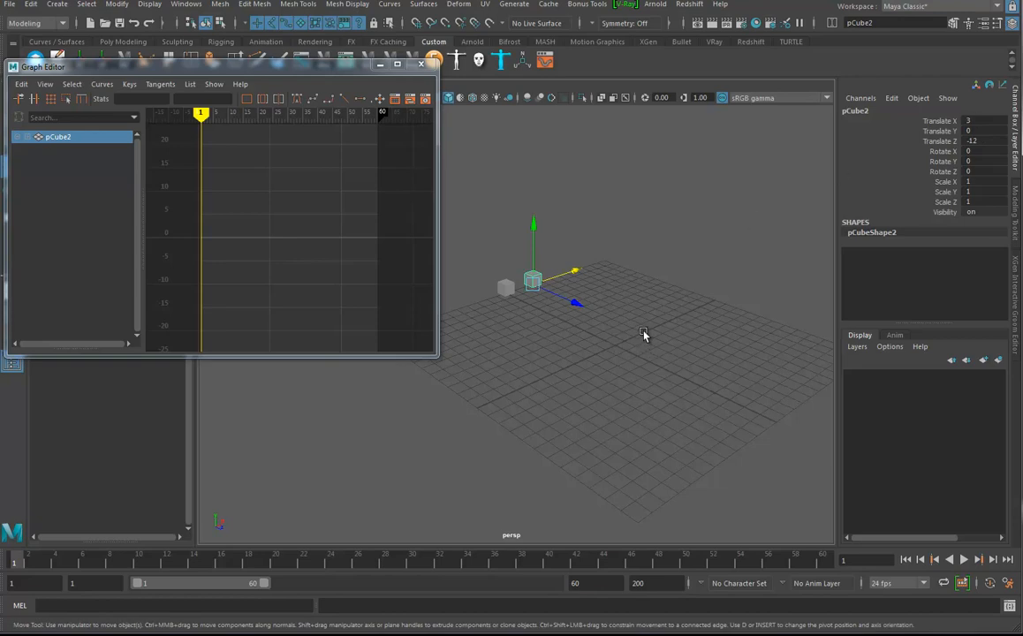
{"action": "key", "text": "shift+d"}
{"action": "key", "text": "shift+d"}
{"action": "key", "text": "shift+d"}
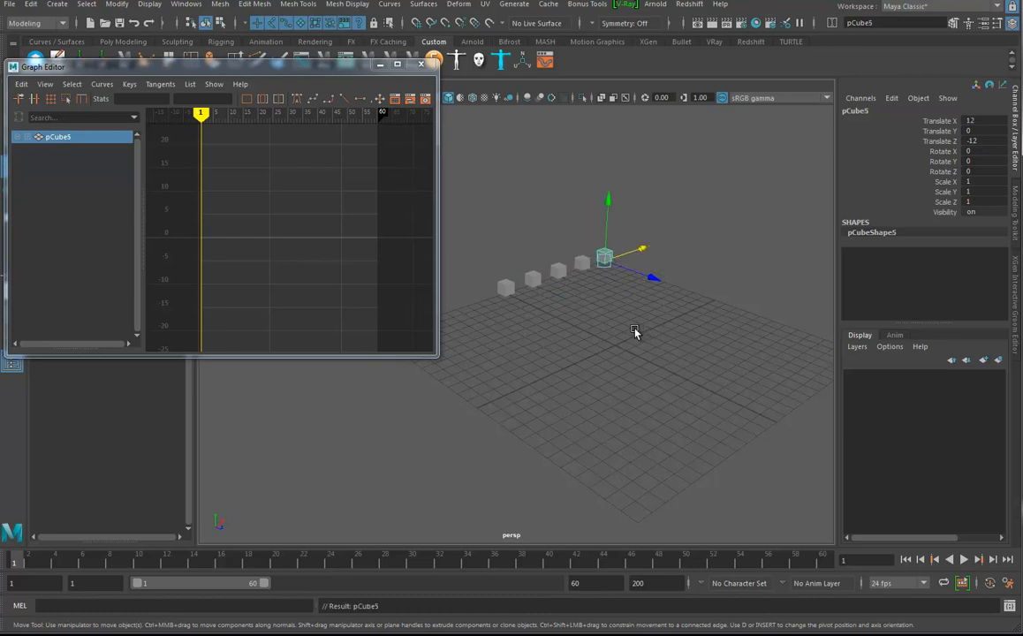
{"action": "key", "text": "shift+d"}
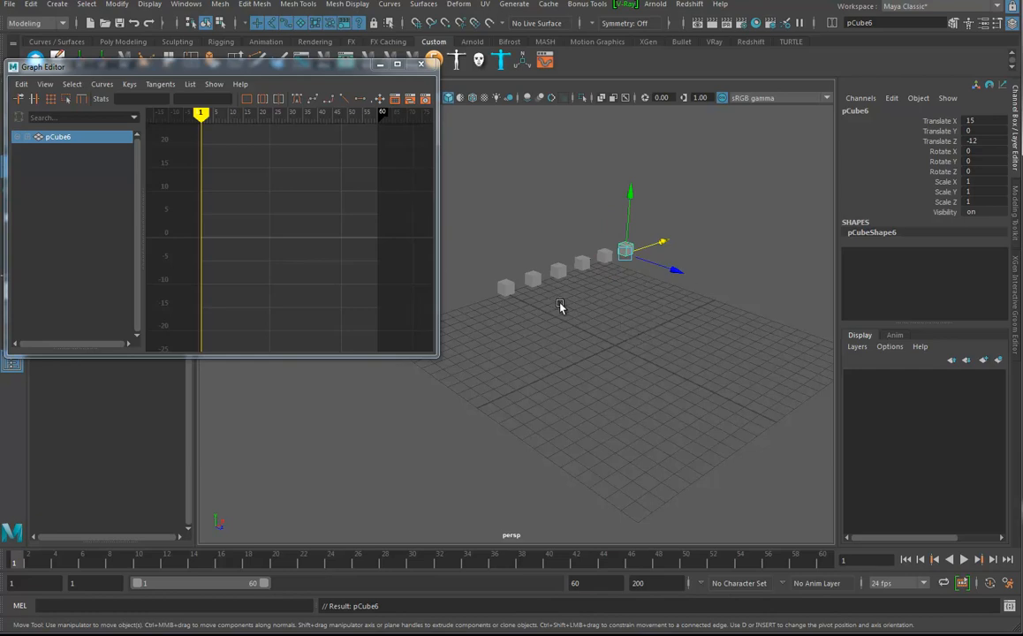
Step: Keyframe the five copied cubes at frame 1, and key them at frame 60 with Translate Z 12
{"action": "left_click_drag", "start_coordinate": [525, 238], "coordinate": [674, 380]}
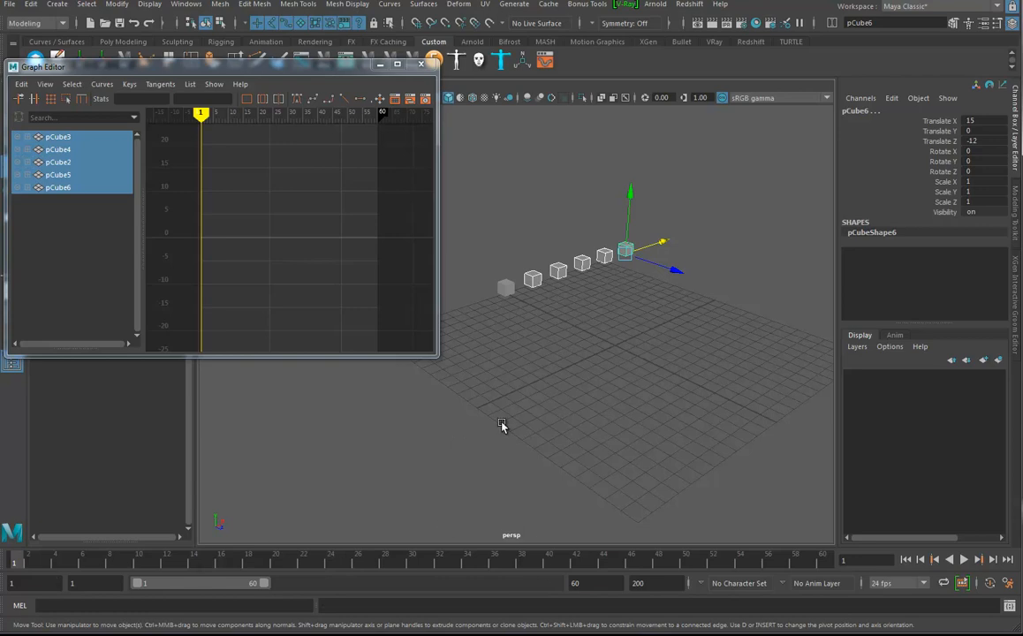
{"action": "key", "text": "s"}
{"action": "left_click", "coordinate": [824, 562]}
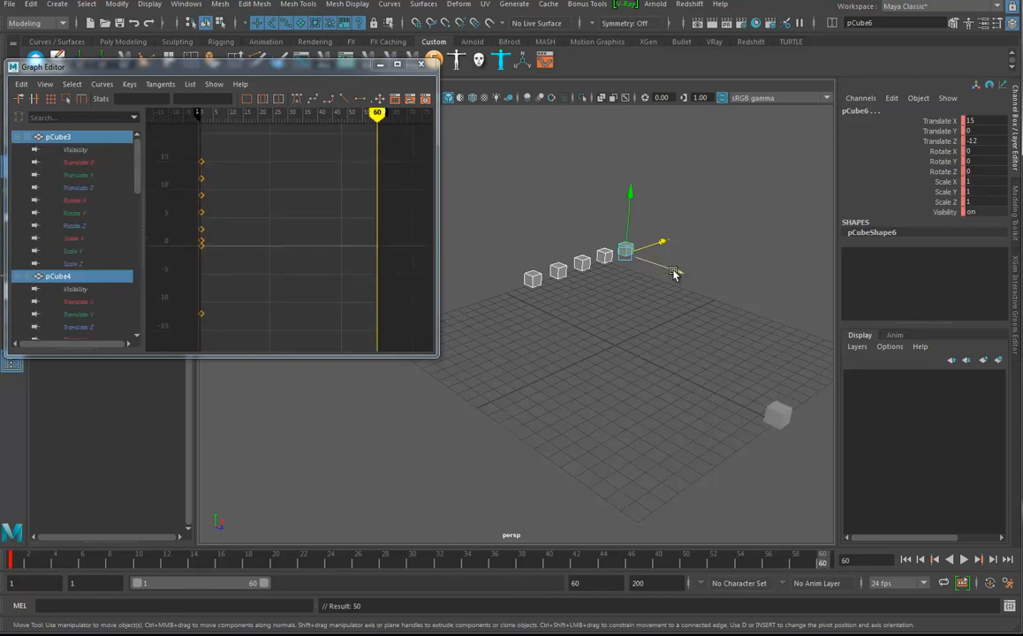
{"action": "left_click_drag", "start_coordinate": [673, 273], "coordinate": [882, 369]}
{"action": "key", "text": "s"}
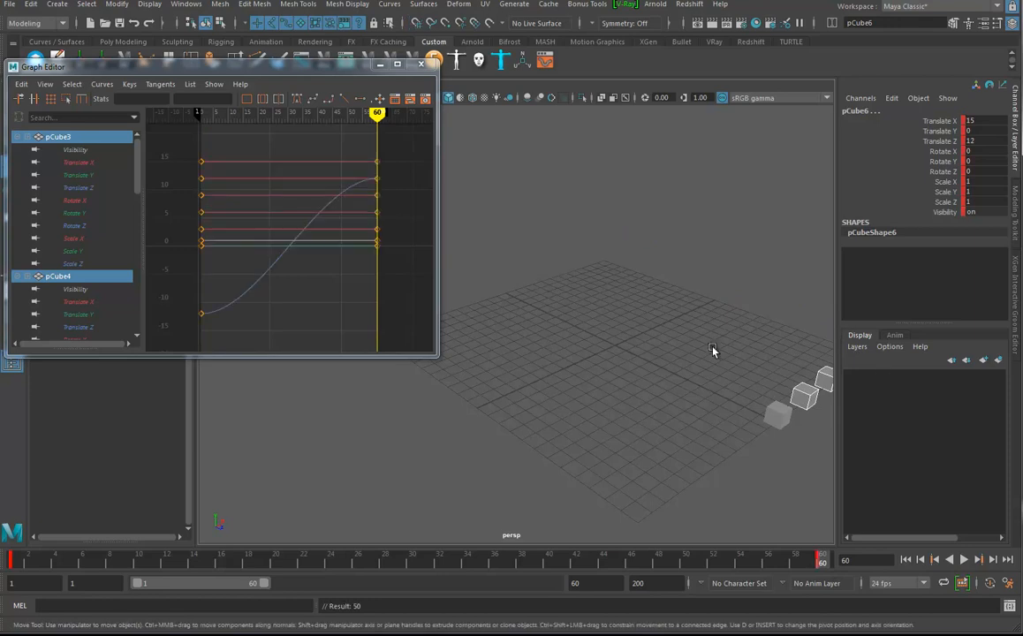
Step: Delete all flat animation curves of the five copied cubes, keeping only their Translate Z curves
{"action": "right_click_drag", "start_coordinate": [676, 322], "coordinate": [671, 308], "text": "alt"}
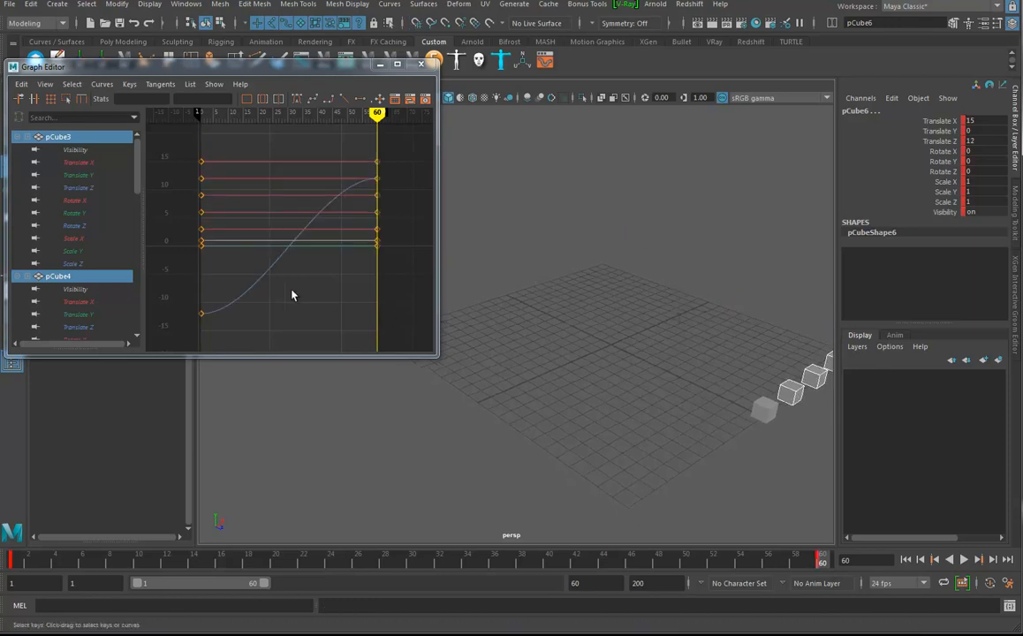
{"action": "middle_click_drag", "start_coordinate": [730, 343], "coordinate": [625, 348], "text": "alt"}
{"action": "left_click_drag", "start_coordinate": [624, 348], "coordinate": [552, 319], "text": "alt"}
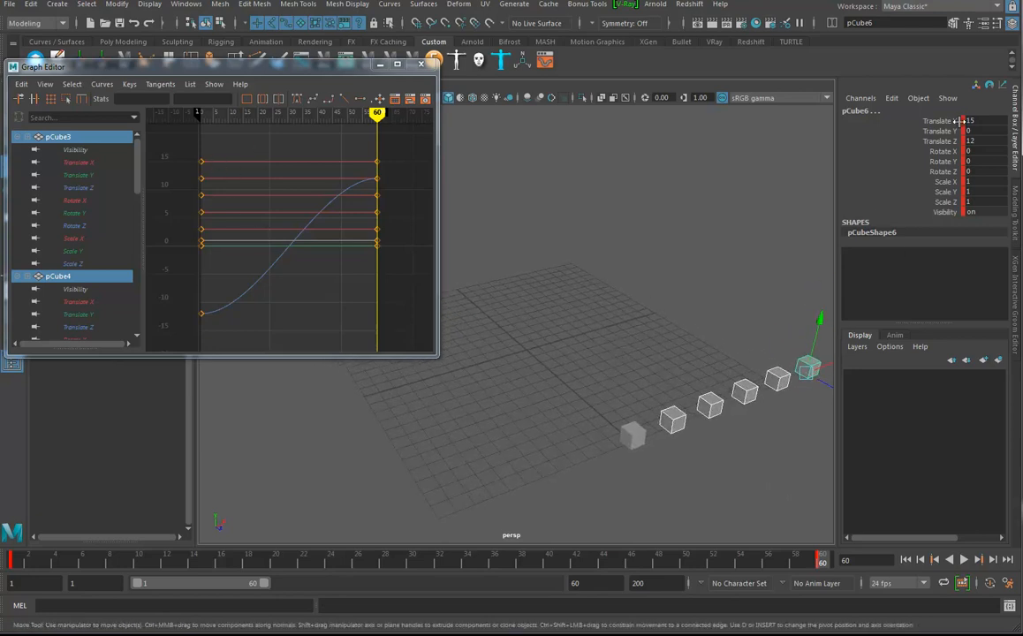
{"action": "left_click_drag", "start_coordinate": [257, 140], "coordinate": [244, 239]}
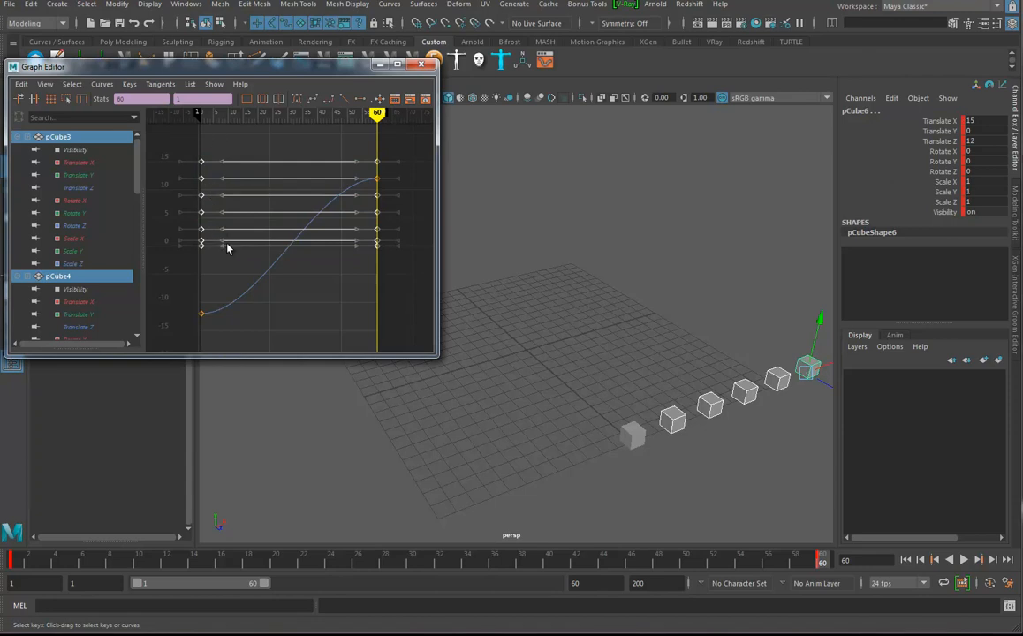
{"action": "key", "text": "Delete"}
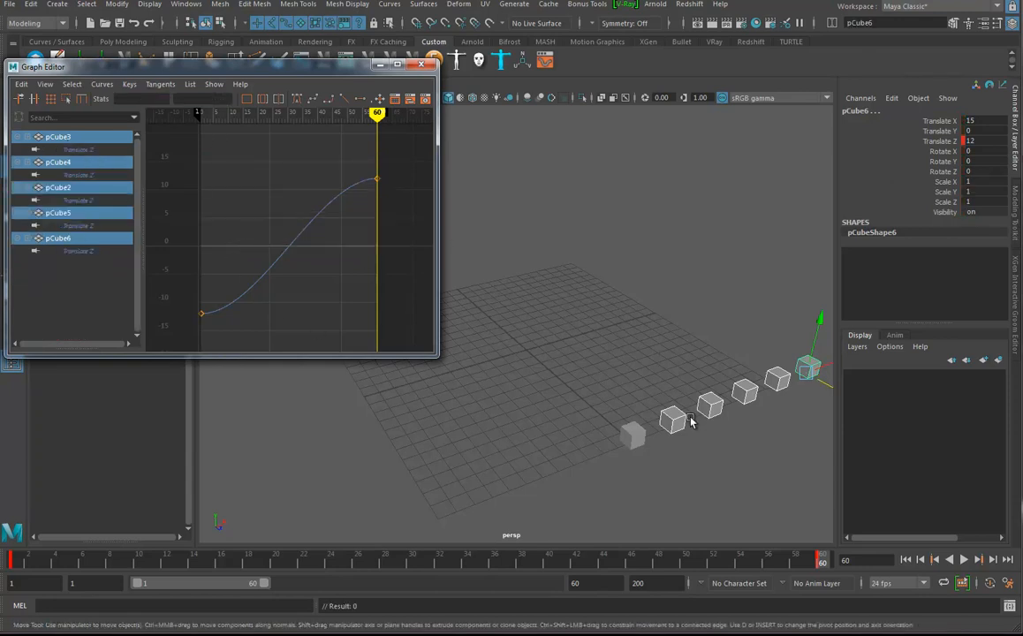
Step: Examine the five copies' Translate Z curves and compare them with the original cube's curve
{"action": "left_click_drag", "start_coordinate": [281, 216], "coordinate": [315, 267]}
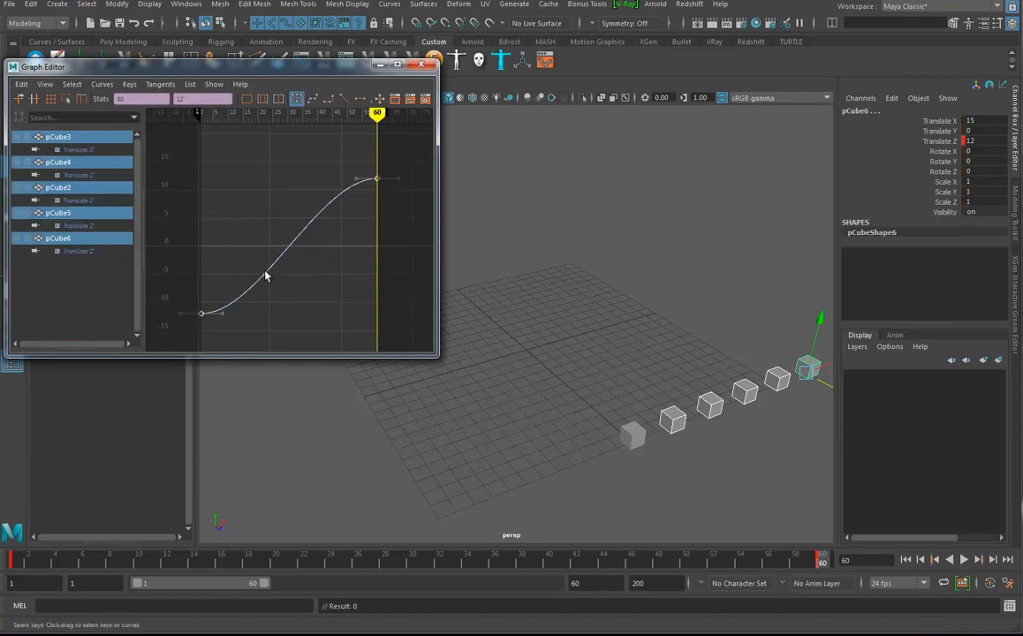
{"action": "left_click_drag", "start_coordinate": [763, 380], "coordinate": [768, 350], "text": "alt"}
{"action": "middle_click_drag", "start_coordinate": [767, 351], "coordinate": [731, 344], "text": "alt"}
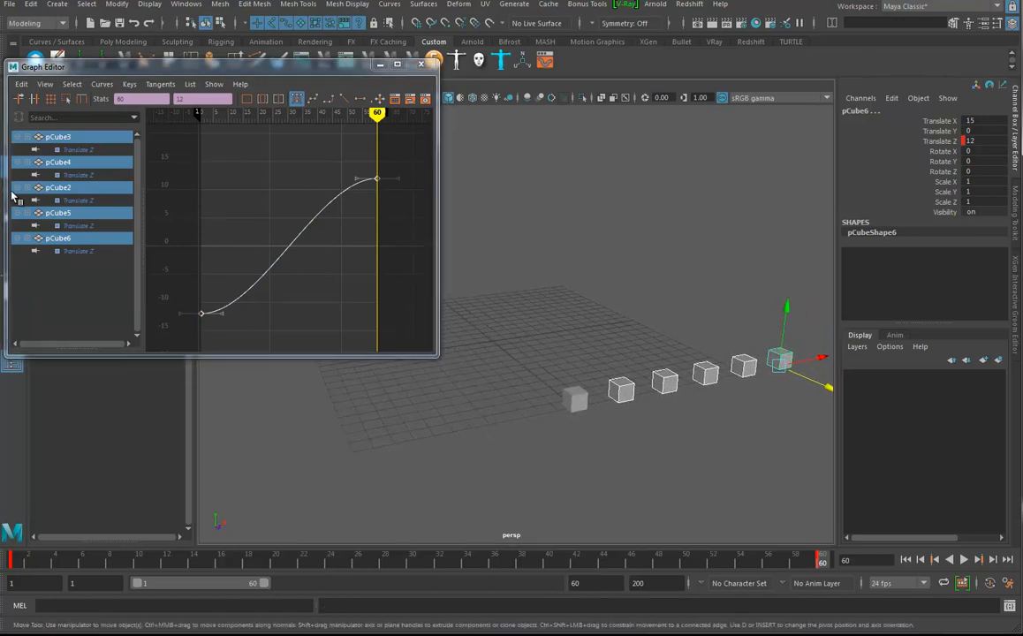
{"action": "mouse_move", "coordinate": [658, 301]}
{"action": "left_mouse_down", "text": "alt"}
{"action": "mouse_move", "coordinate": [659, 323]}
{"action": "mouse_move", "coordinate": [653, 312]}
{"action": "left_mouse_up", "text": "alt"}
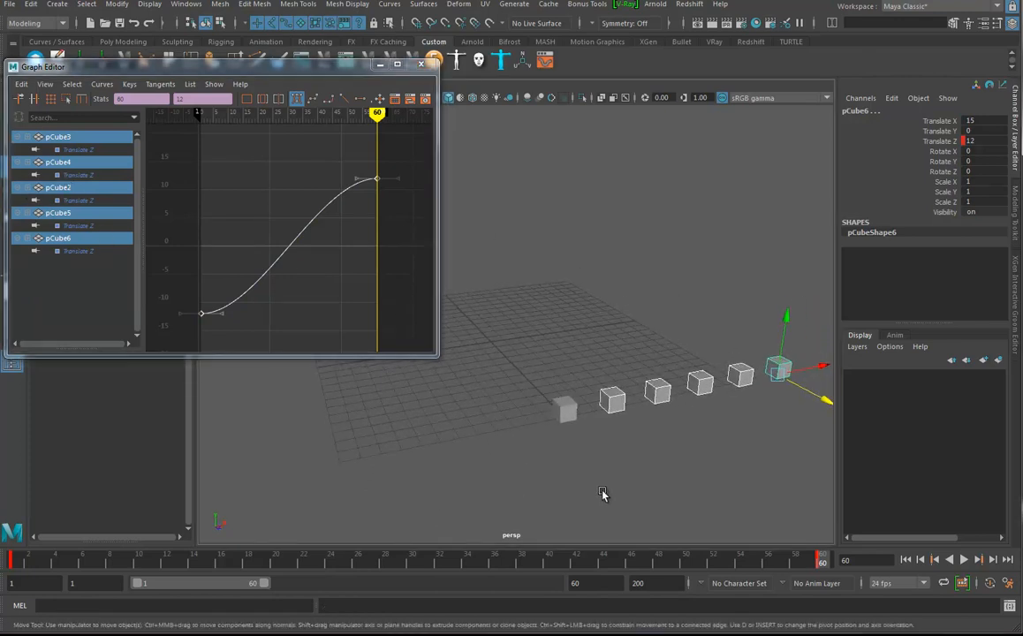
{"action": "left_click_drag", "start_coordinate": [632, 443], "coordinate": [637, 456], "text": "alt"}
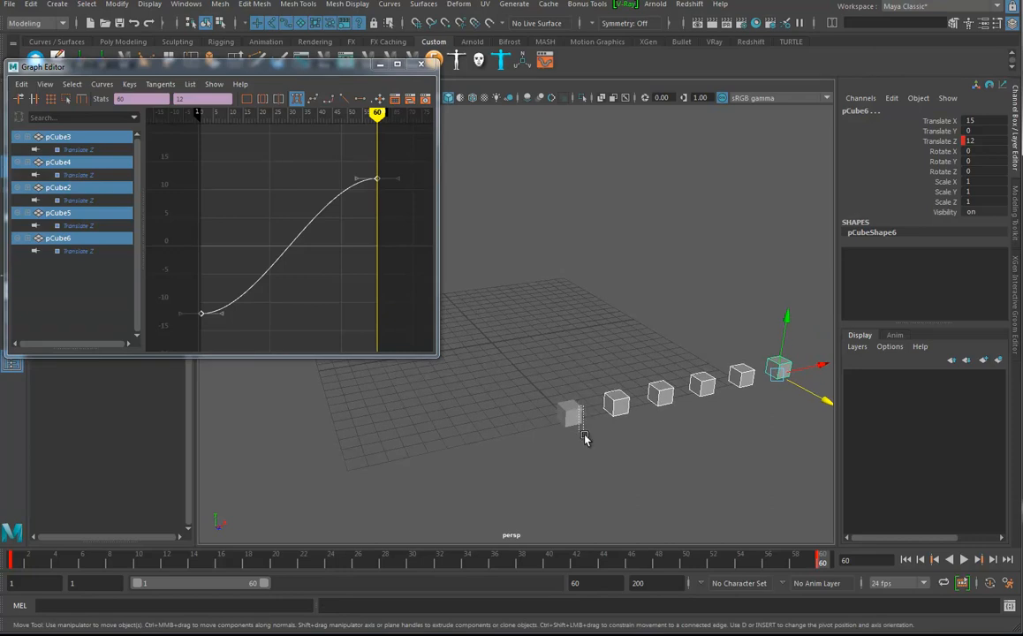
{"action": "left_click", "coordinate": [577, 417]}
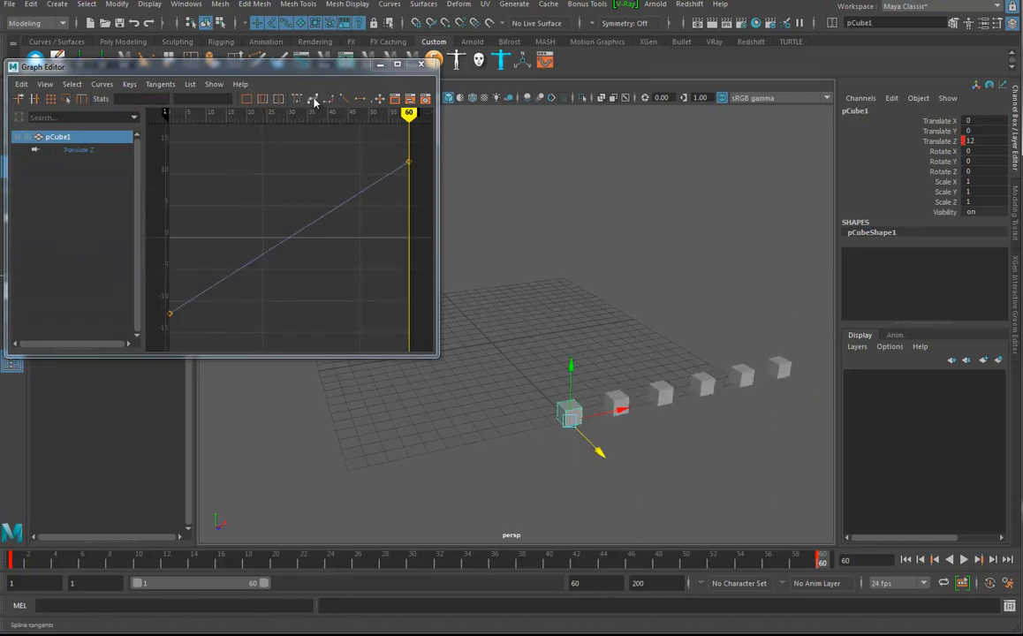
Step: Select the second cube and try clamped and linear tangents on its Translate Z curve
{"action": "left_click", "coordinate": [619, 404]}
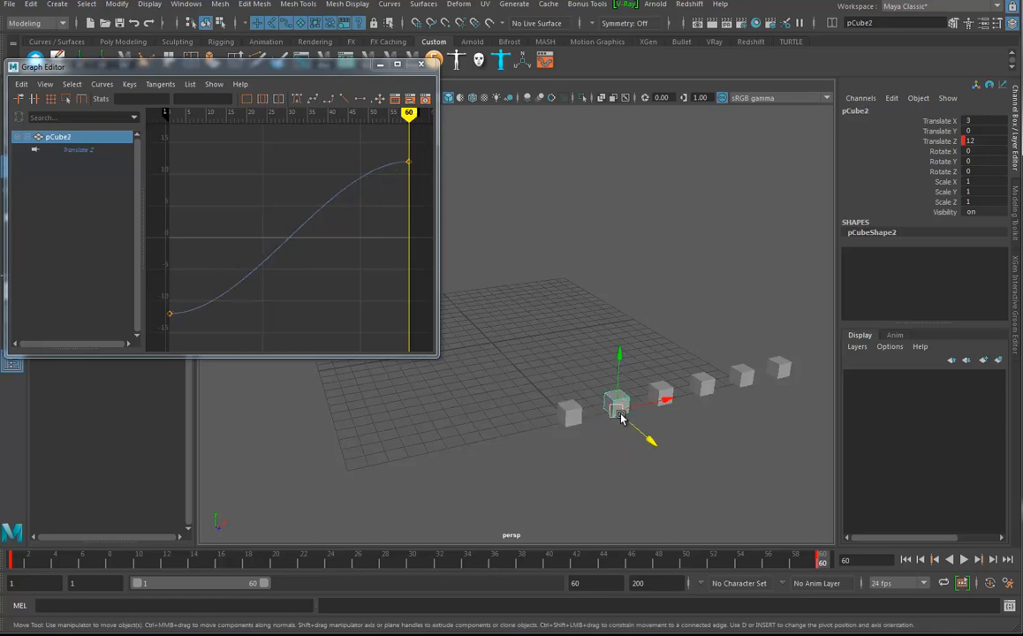
{"action": "left_click", "coordinate": [329, 99]}
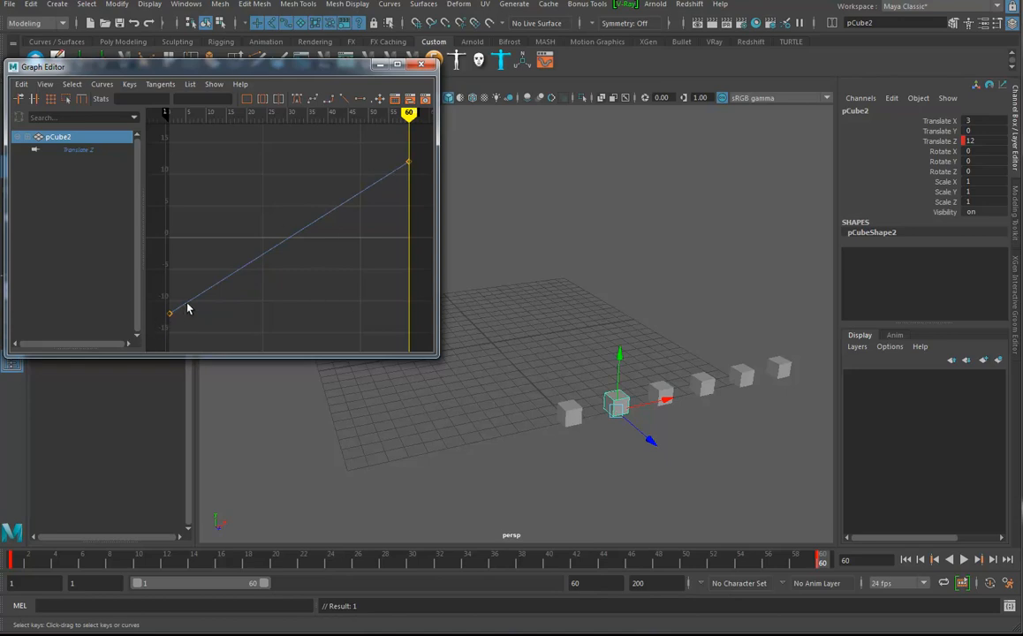
{"action": "scroll", "coordinate": [324, 259], "scroll_direction": "down", "scroll_amount": 3}
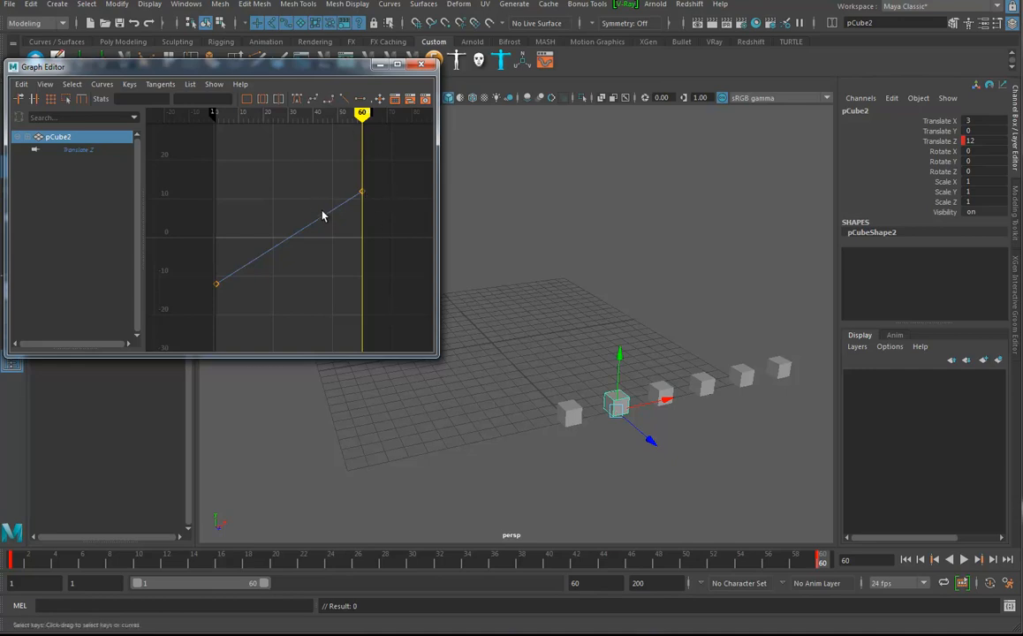
{"action": "left_click", "coordinate": [346, 104]}
{"action": "left_click_drag", "start_coordinate": [211, 161], "coordinate": [423, 344]}
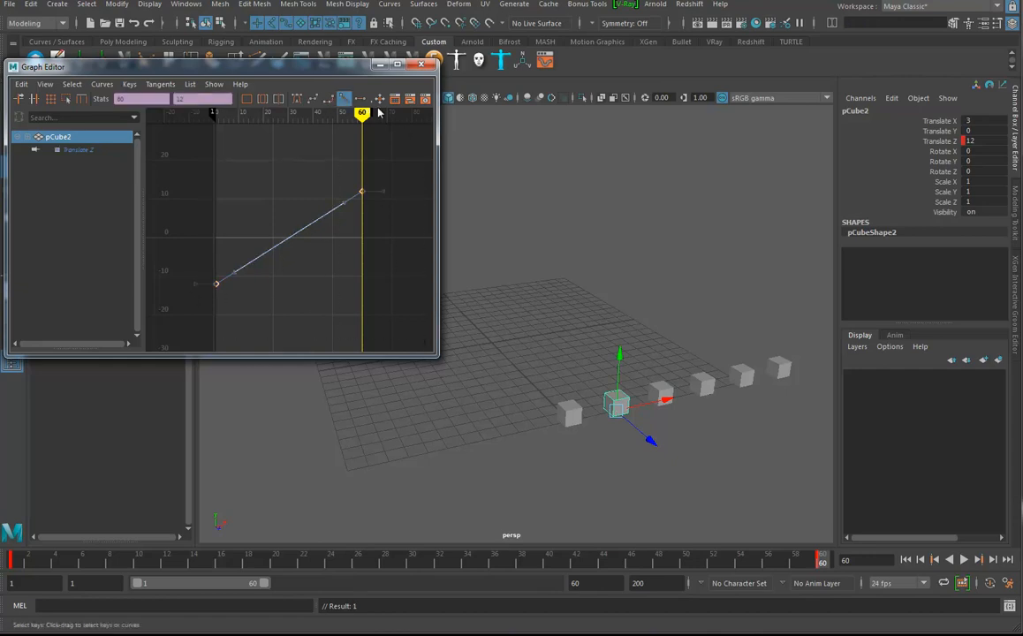
Step: Apply flat tangents to the second cube's Translate Z curve, and switch it to stepped tangents
{"action": "left_click", "coordinate": [252, 268]}
{"action": "left_click", "coordinate": [361, 103]}
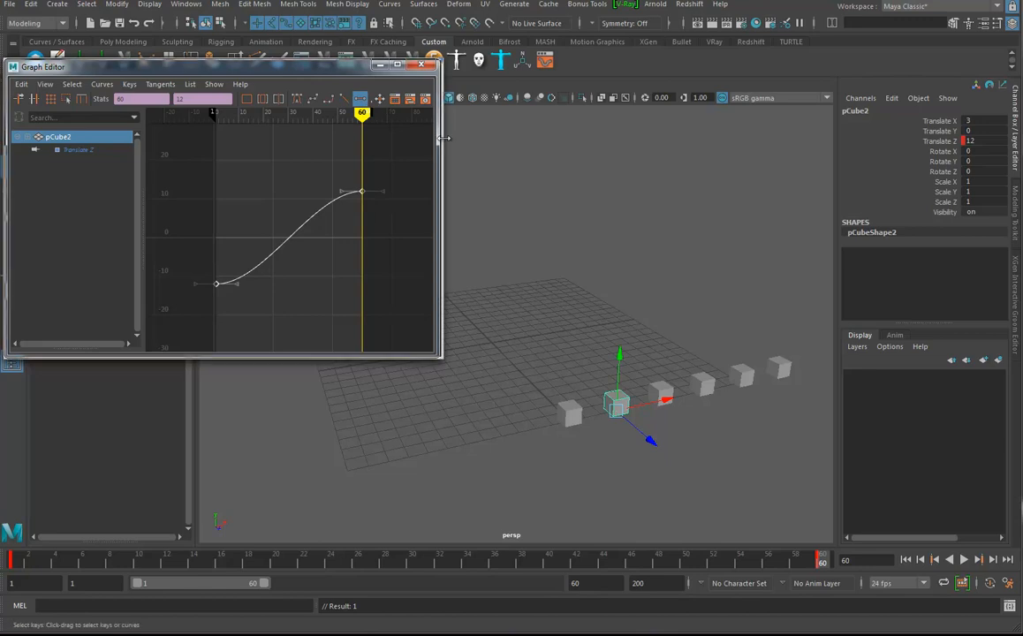
{"action": "left_click_drag", "start_coordinate": [437, 138], "coordinate": [469, 141]}
{"action": "left_click", "coordinate": [375, 98]}
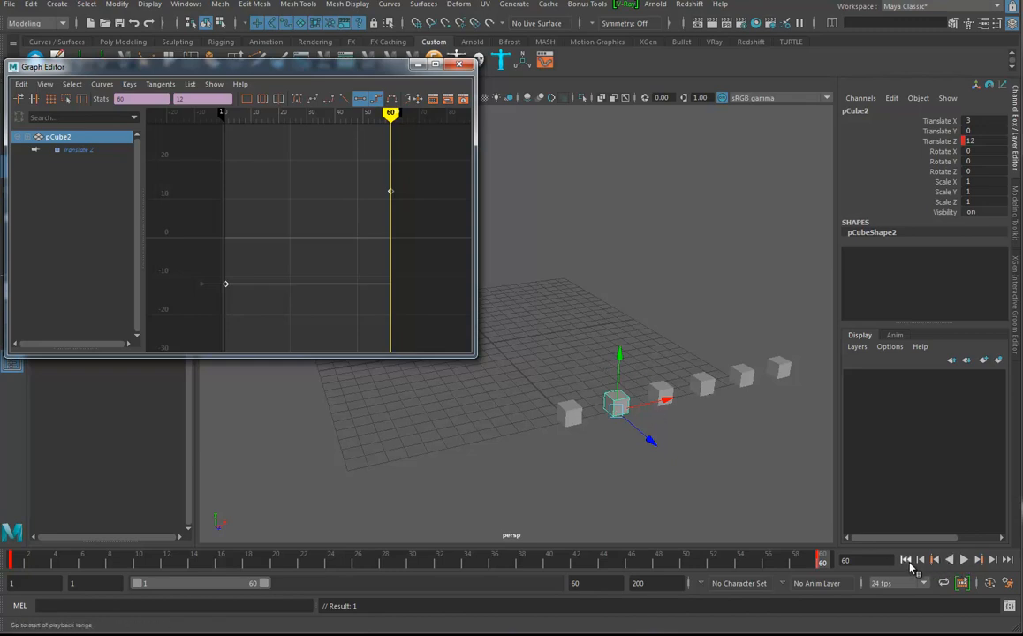
Step: Play the cubes' animation and extend the playback range to frame 100 before stopping it
{"action": "left_click", "coordinate": [963, 559]}
{"action": "middle_click_drag", "start_coordinate": [666, 459], "coordinate": [720, 451], "text": "alt"}
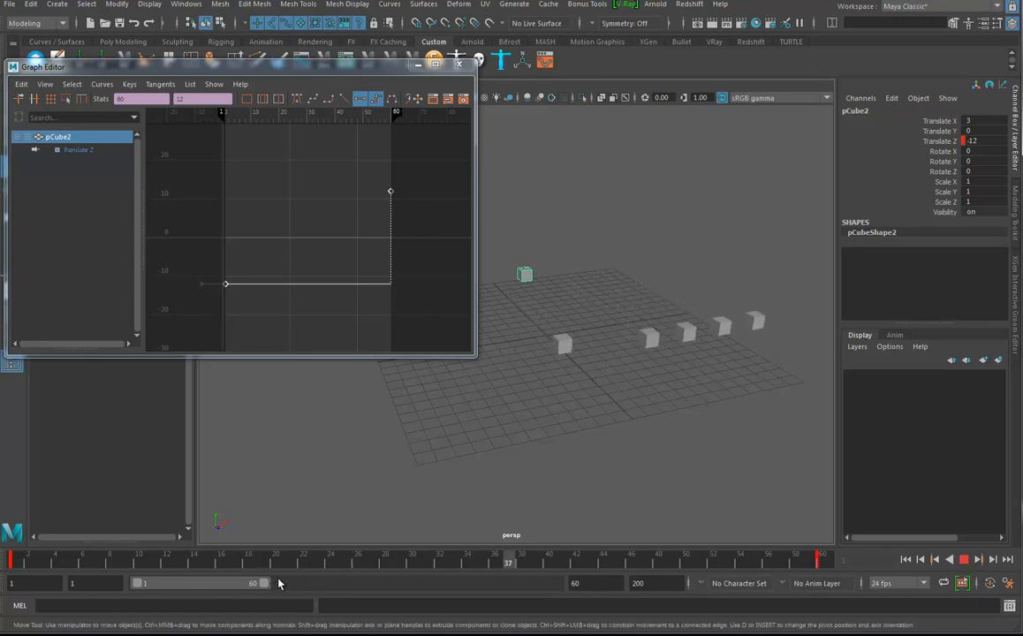
{"action": "left_click_drag", "start_coordinate": [261, 583], "coordinate": [360, 590]}
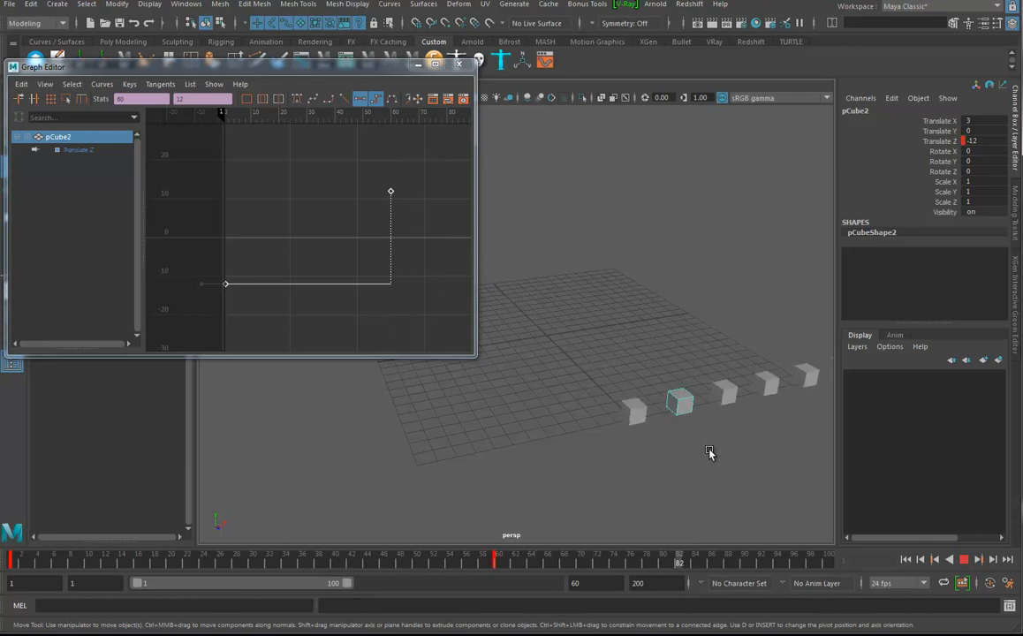
{"action": "left_click", "coordinate": [965, 560]}
Step: Select the four remaining cubes, pCube3 to pCube6, and return to frame 1
{"action": "left_click", "coordinate": [631, 323]}
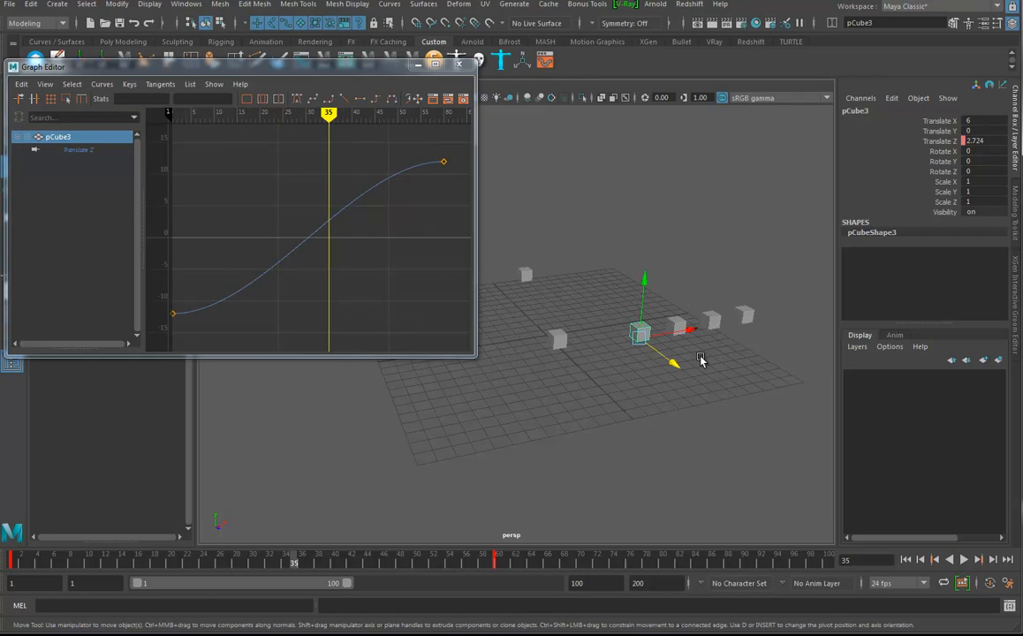
{"action": "left_click_drag", "start_coordinate": [612, 281], "coordinate": [813, 384]}
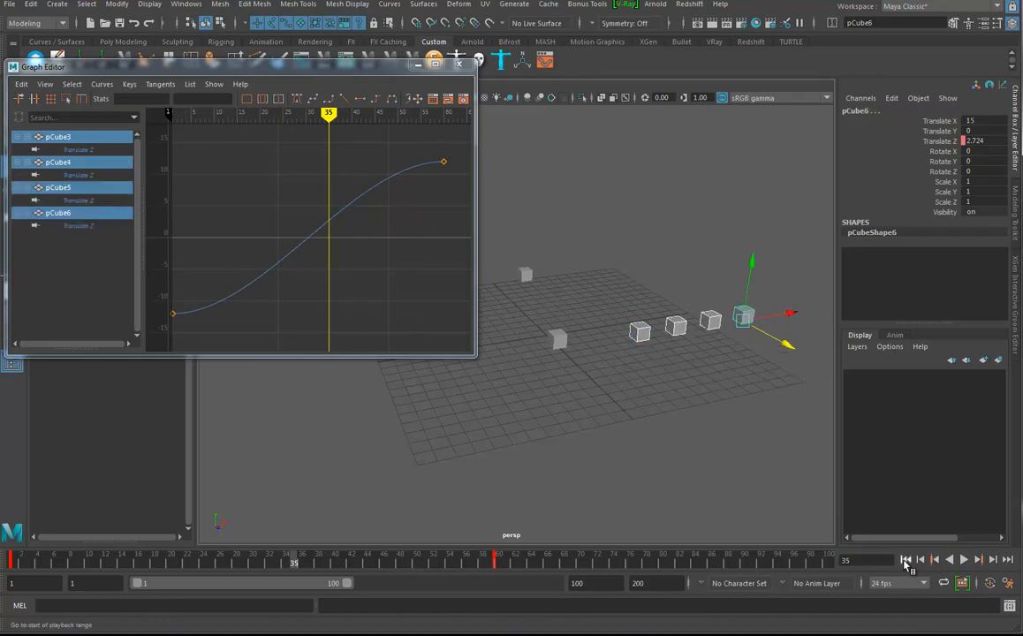
{"action": "left_click", "coordinate": [906, 558]}
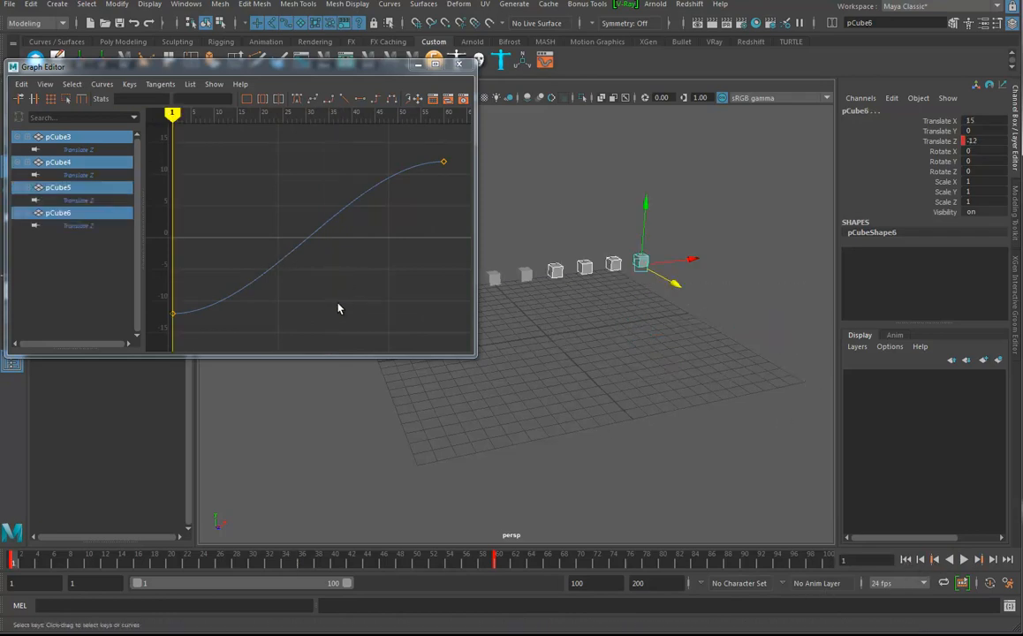
Step: Apply spline tangents to the four cubes' Translate Z curves, and level the start tangent of pCube3's curve at frame 1
{"action": "left_click_drag", "start_coordinate": [457, 147], "coordinate": [139, 342]}
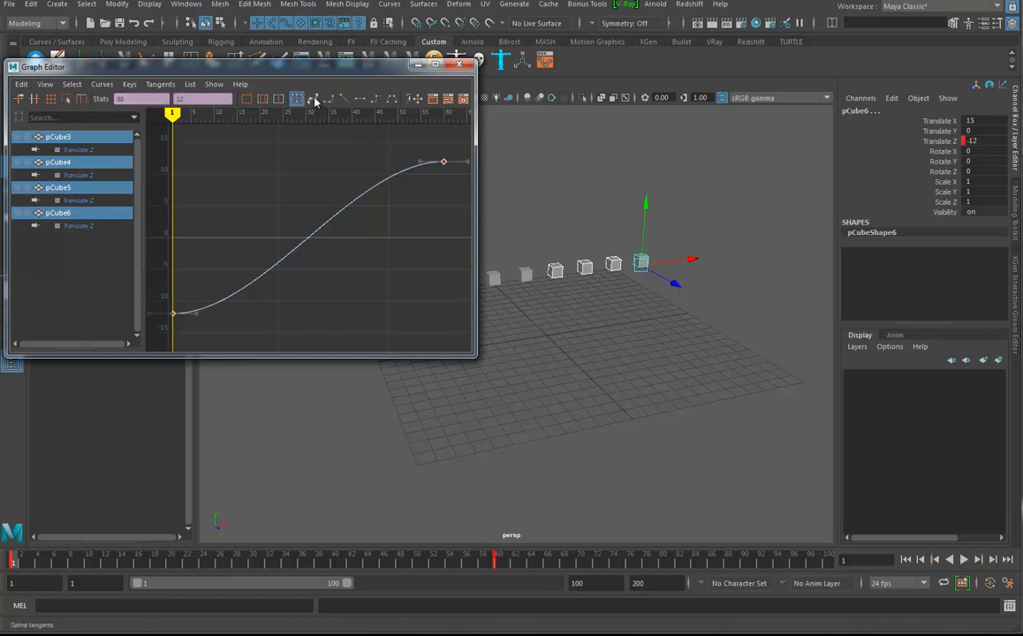
{"action": "left_click", "coordinate": [315, 100]}
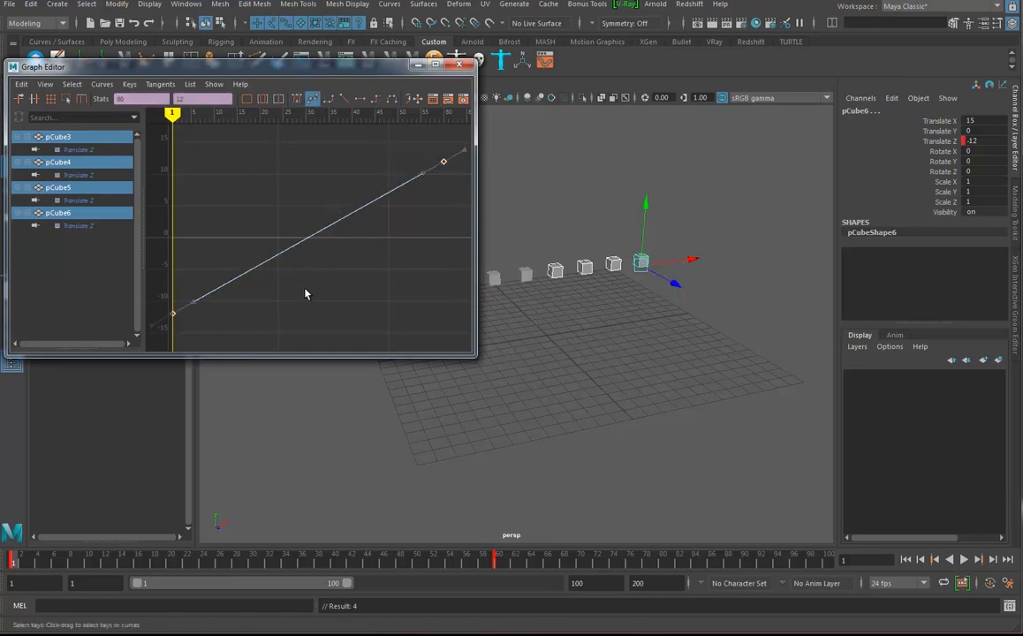
{"action": "left_click", "coordinate": [555, 270]}
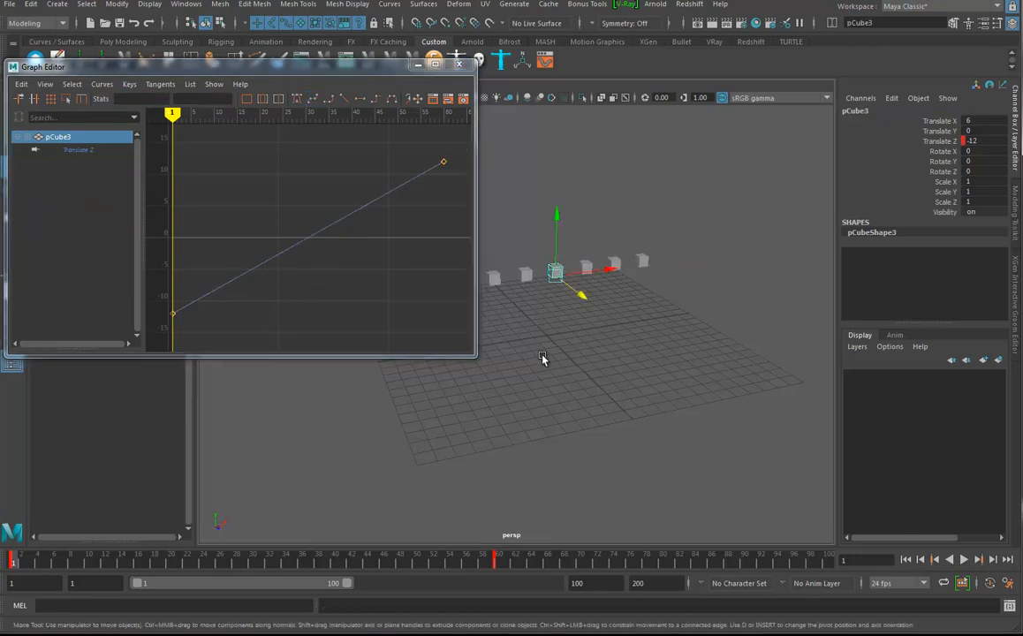
{"action": "left_click_drag", "start_coordinate": [164, 305], "coordinate": [196, 324]}
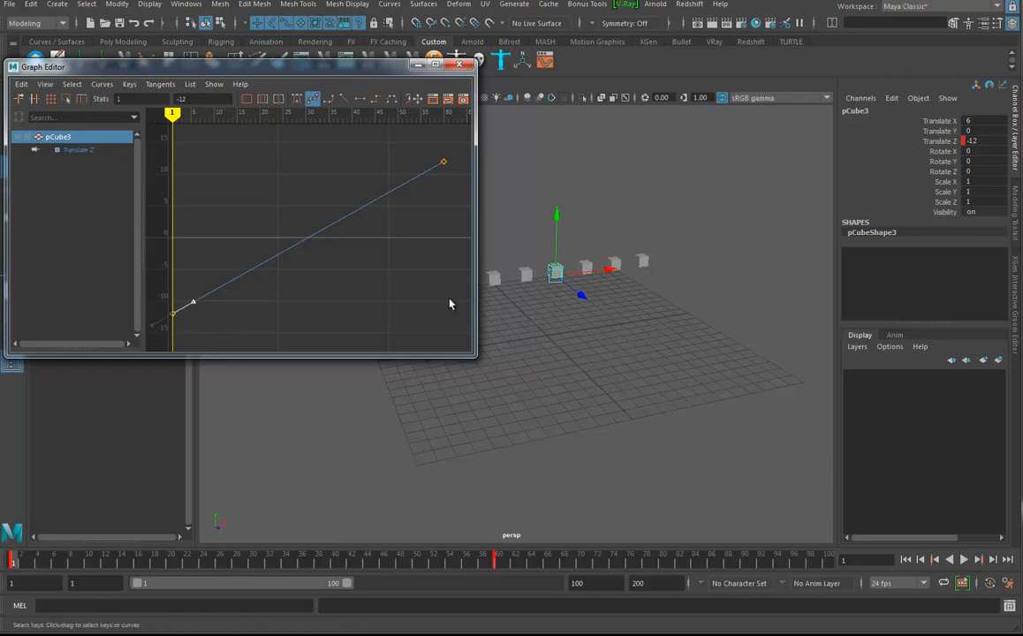
{"action": "mouse_move", "coordinate": [214, 311]}
{"action": "middle_mouse_down"}
{"action": "mouse_move", "coordinate": [224, 318]}
{"action": "mouse_move", "coordinate": [212, 310]}
{"action": "middle_mouse_up"}
{"action": "left_click_drag", "start_coordinate": [144, 332], "coordinate": [144, 332]}
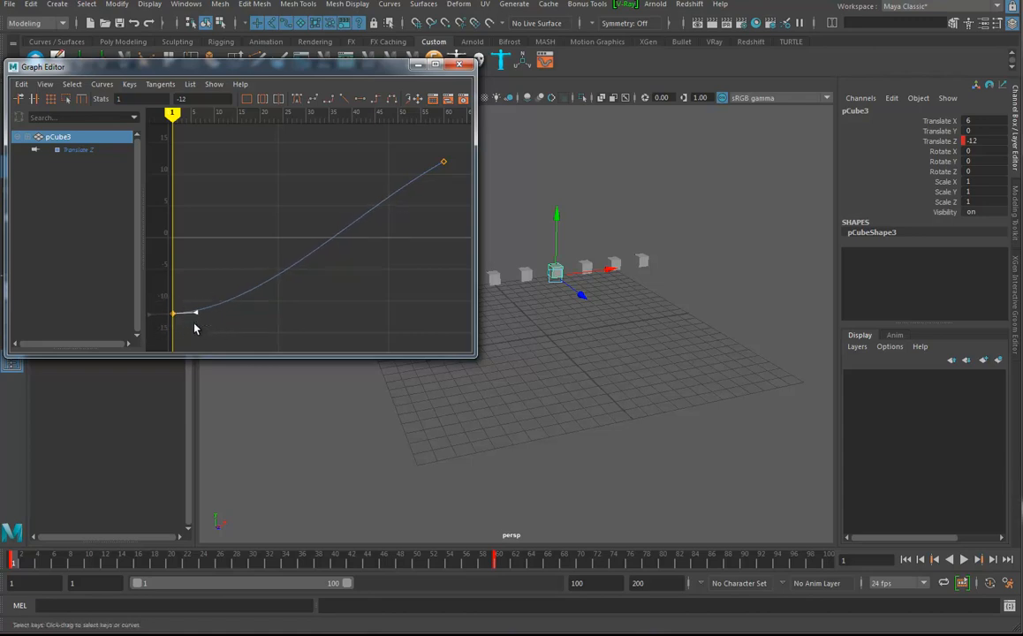
{"action": "mouse_move", "coordinate": [228, 315]}
{"action": "middle_mouse_down"}
{"action": "mouse_move", "coordinate": [233, 304]}
{"action": "mouse_move", "coordinate": [233, 314]}
{"action": "middle_mouse_up"}
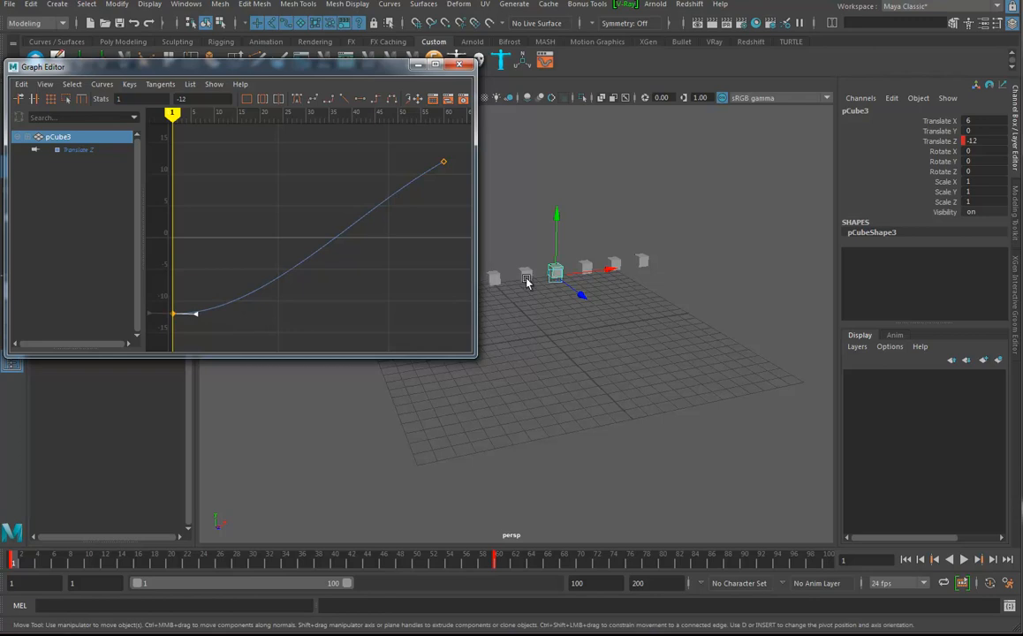
Step: Play the animation to compare pCube3's eased start with the other cubes from a higher front angle, and stop it
{"action": "left_click", "coordinate": [965, 563]}
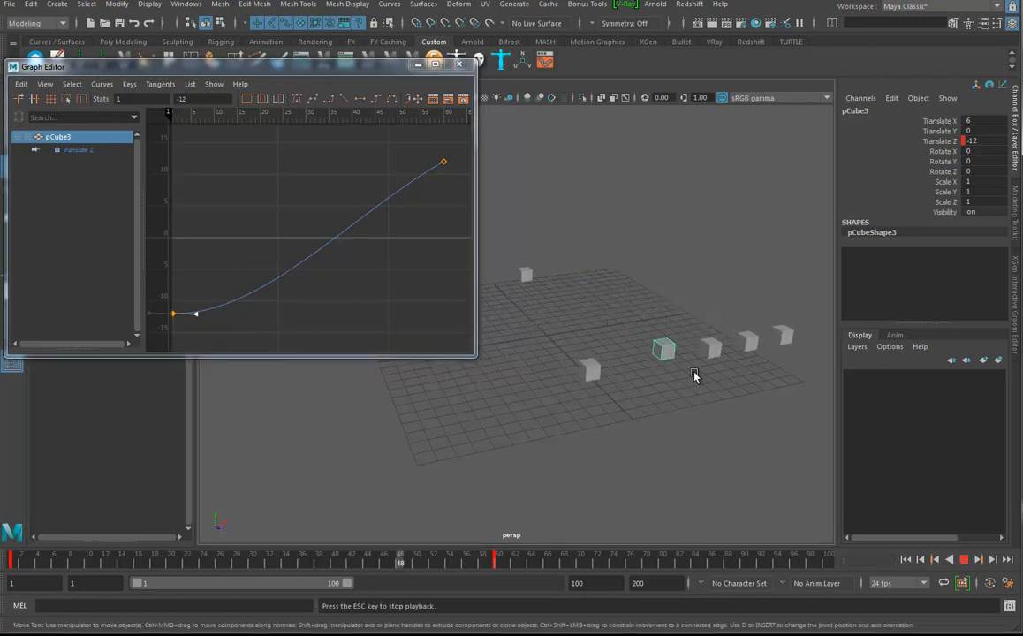
{"action": "left_click_drag", "start_coordinate": [706, 368], "coordinate": [661, 364], "text": "alt"}
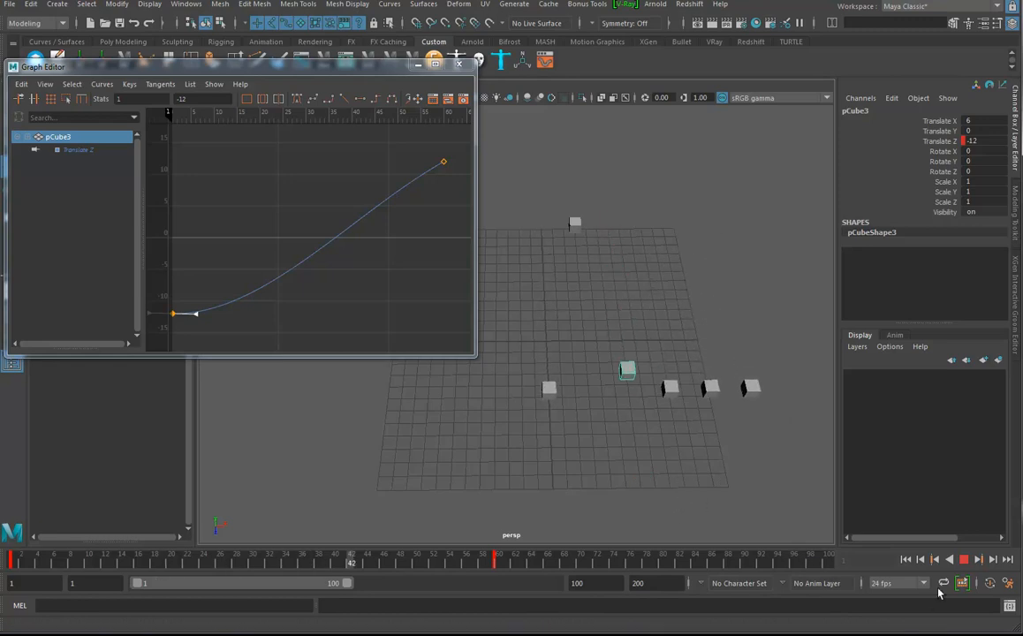
{"action": "left_click", "coordinate": [965, 562]}
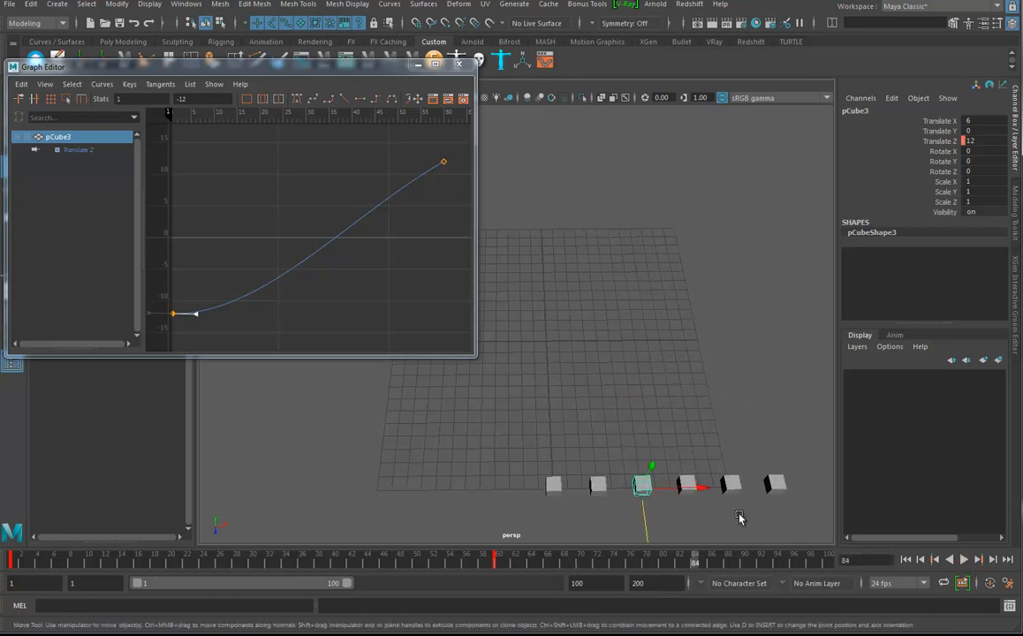
Step: Level the end tangent of pCube4's Translate Z curve at frame 60 and play the animation to check its slow-down
{"action": "left_click", "coordinate": [688, 485]}
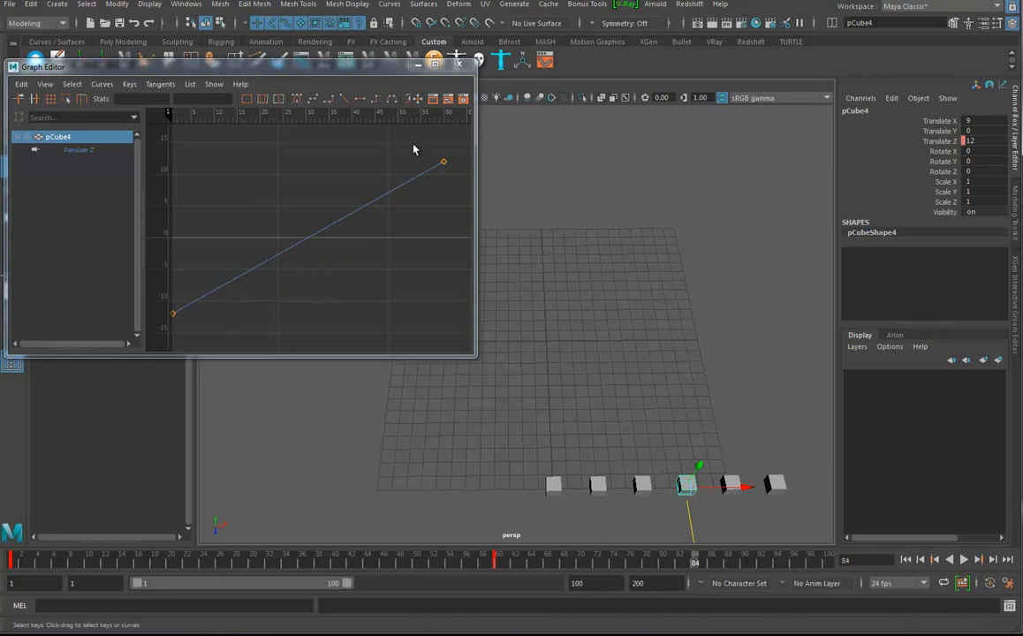
{"action": "left_click", "coordinate": [444, 162]}
{"action": "middle_click_drag", "start_coordinate": [422, 194], "coordinate": [415, 177]}
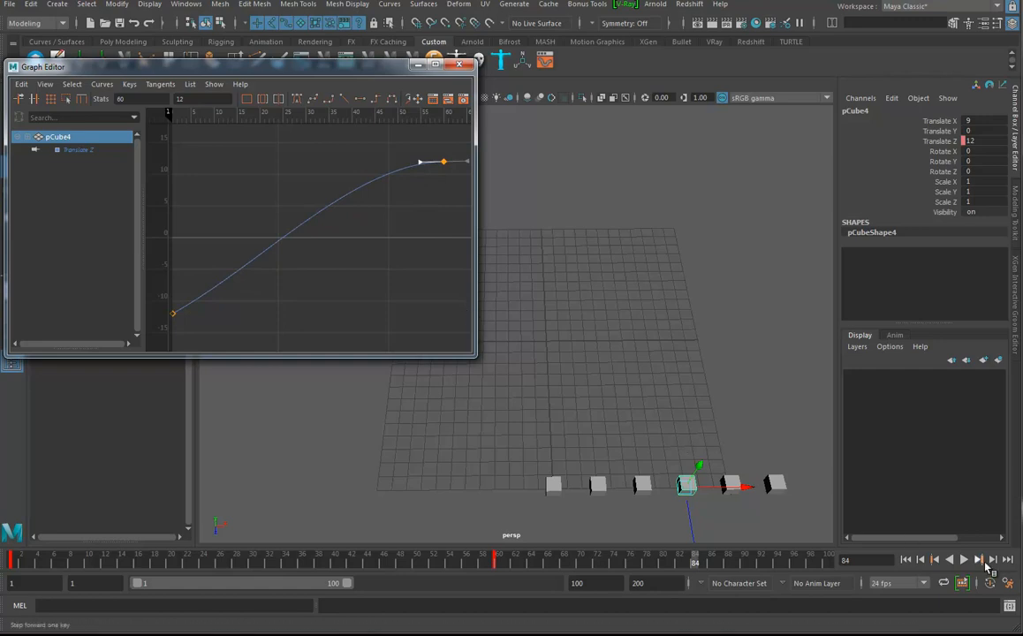
{"action": "left_click", "coordinate": [964, 561]}
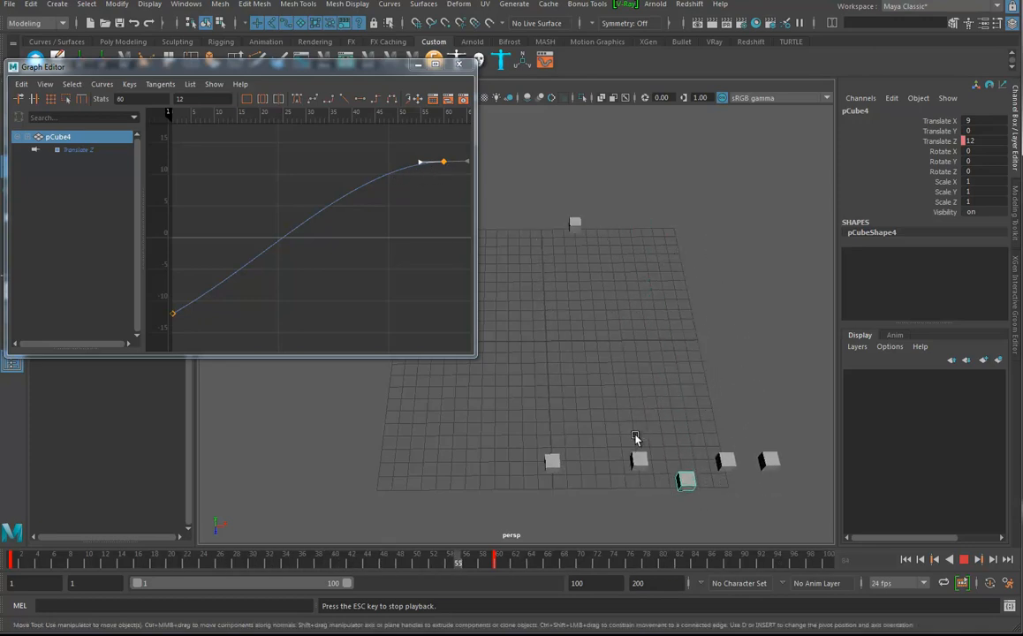
{"action": "left_click", "coordinate": [963, 559]}
Step: Steepen the start tangent of pCube5's Translate Z curve and play the animation from frame 1
{"action": "left_click", "coordinate": [686, 277]}
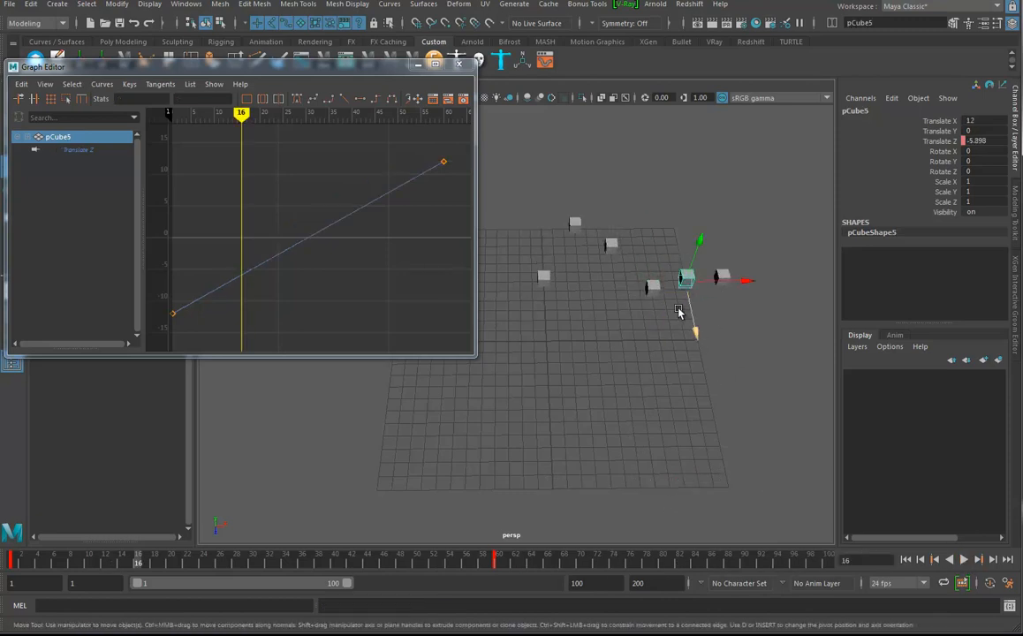
{"action": "left_click", "coordinate": [173, 312]}
{"action": "left_click_drag", "start_coordinate": [191, 284], "coordinate": [215, 322]}
{"action": "middle_click_drag", "start_coordinate": [210, 316], "coordinate": [204, 289]}
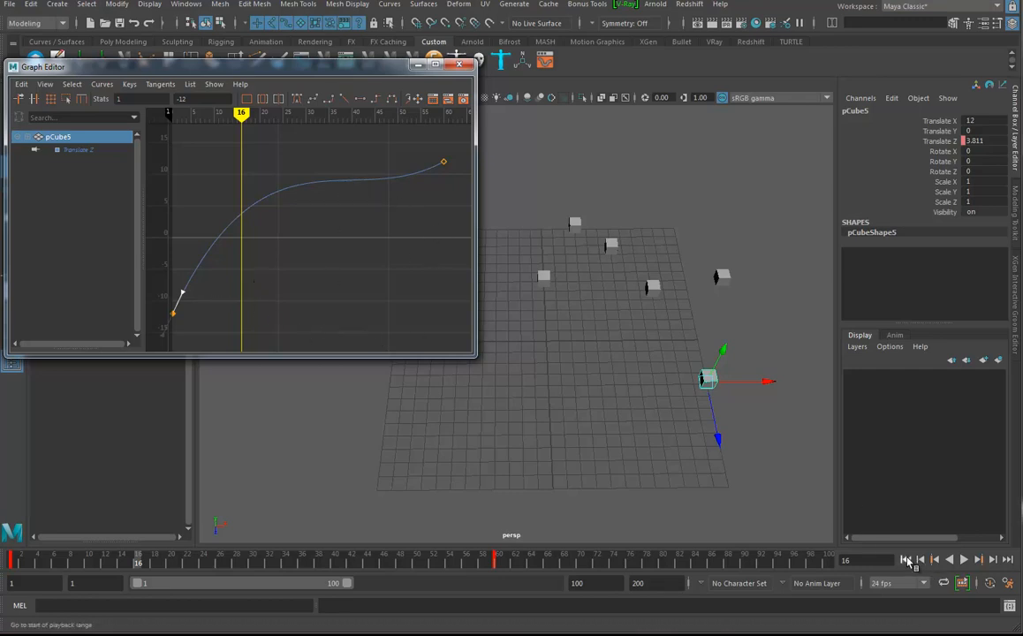
{"action": "left_click", "coordinate": [906, 559]}
{"action": "left_click", "coordinate": [965, 560]}
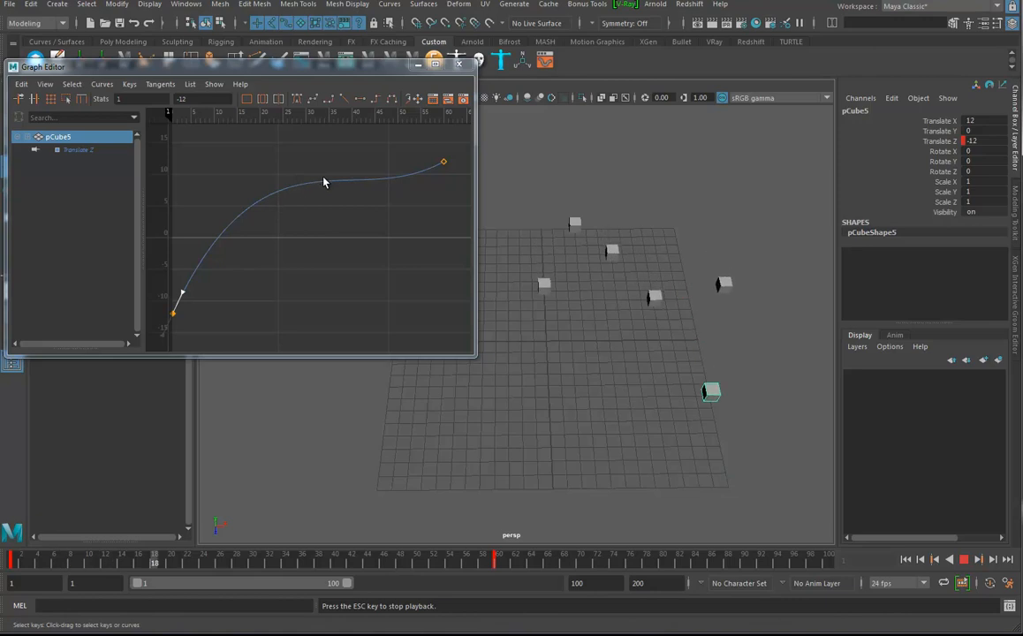
Step: Readjust pCube5's start tangent and set its end tangent nearly level while the animation plays, and stop playback
{"action": "middle_click_drag", "start_coordinate": [217, 292], "coordinate": [215, 290]}
{"action": "middle_click_drag", "start_coordinate": [279, 302], "coordinate": [275, 300]}
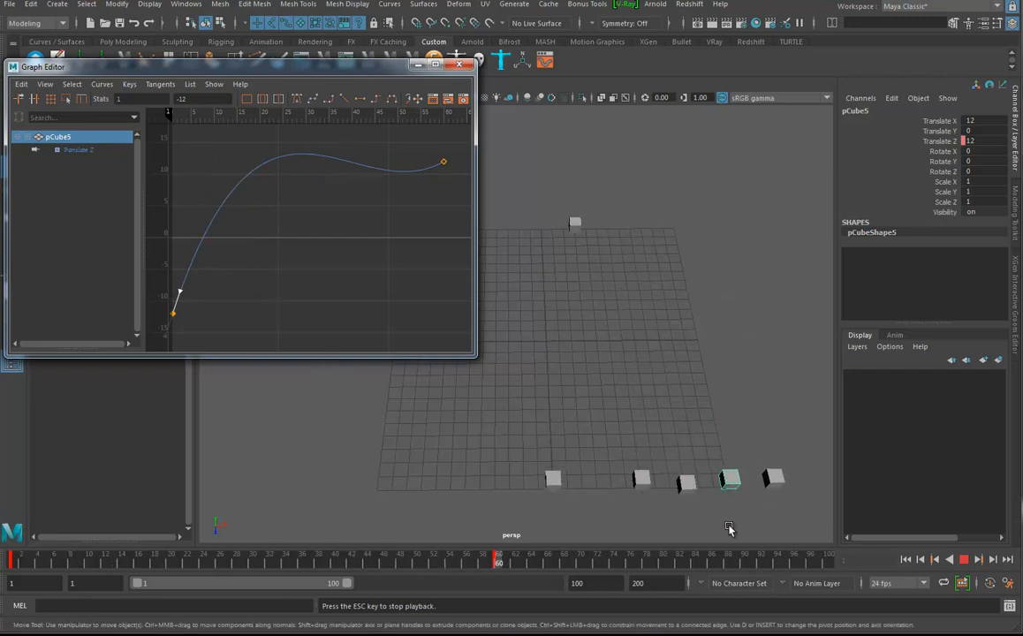
{"action": "middle_click_drag", "start_coordinate": [218, 292], "coordinate": [224, 297]}
{"action": "left_click_drag", "start_coordinate": [421, 141], "coordinate": [452, 201]}
{"action": "left_click", "coordinate": [424, 173]}
{"action": "middle_click_drag", "start_coordinate": [422, 201], "coordinate": [406, 196]}
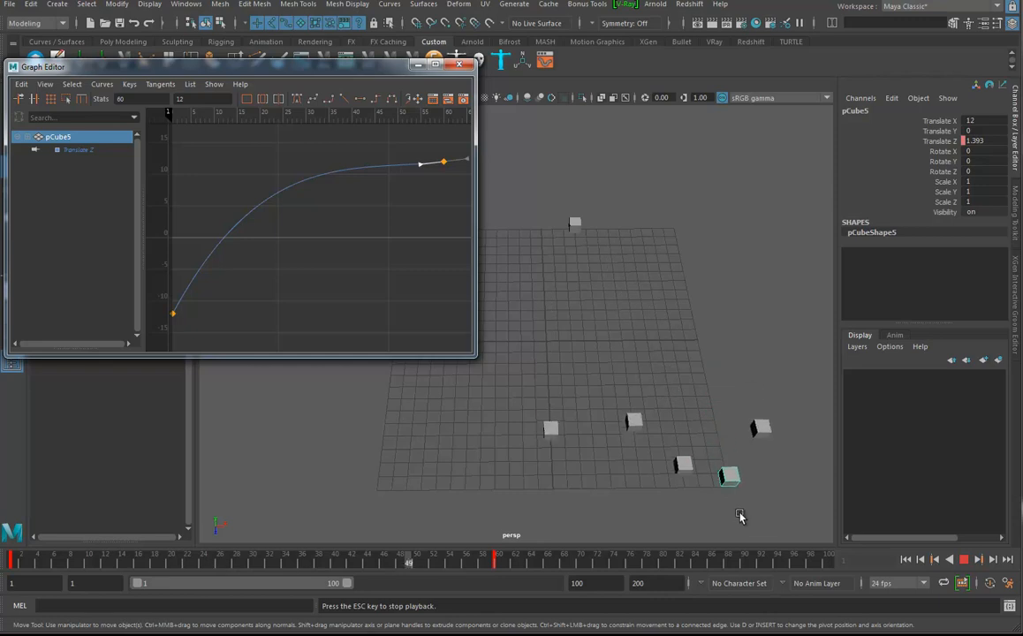
{"action": "left_click", "coordinate": [964, 562]}
Step: Level the start tangent and steepen the end tangent of pCube6's Translate Z curve so it accelerates towards frame 60
{"action": "left_click", "coordinate": [719, 265]}
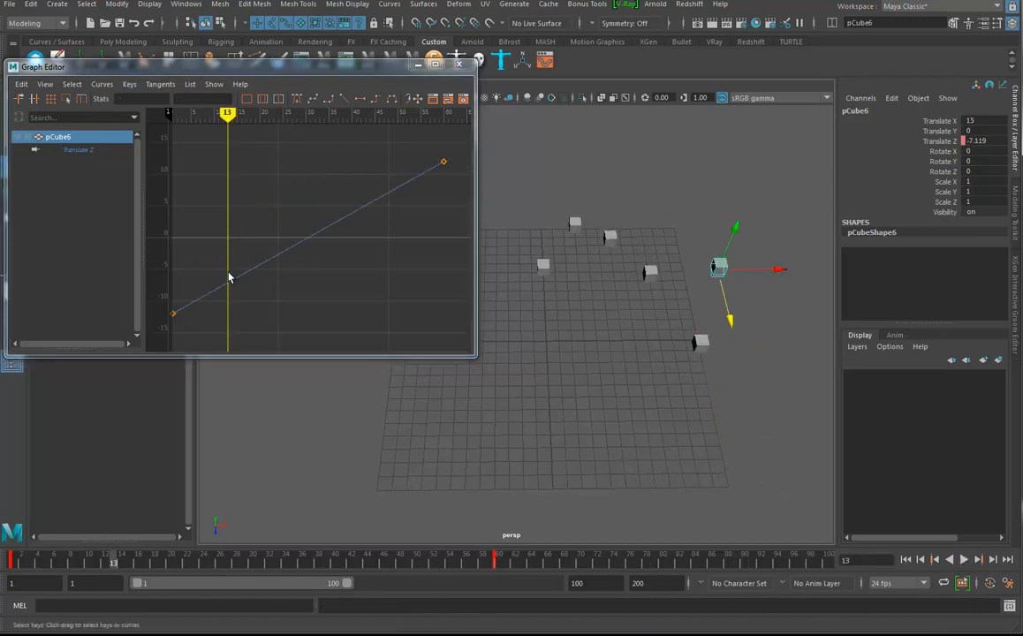
{"action": "left_click_drag", "start_coordinate": [165, 297], "coordinate": [203, 334]}
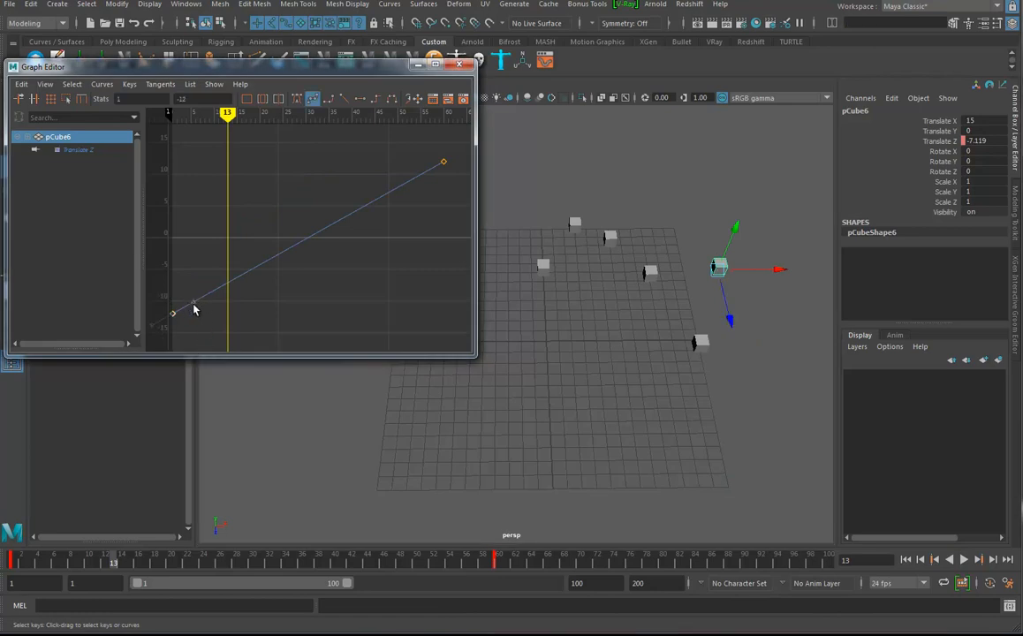
{"action": "mouse_move", "coordinate": [206, 319]}
{"action": "middle_mouse_down"}
{"action": "mouse_move", "coordinate": [224, 302]}
{"action": "mouse_move", "coordinate": [224, 311]}
{"action": "middle_mouse_up"}
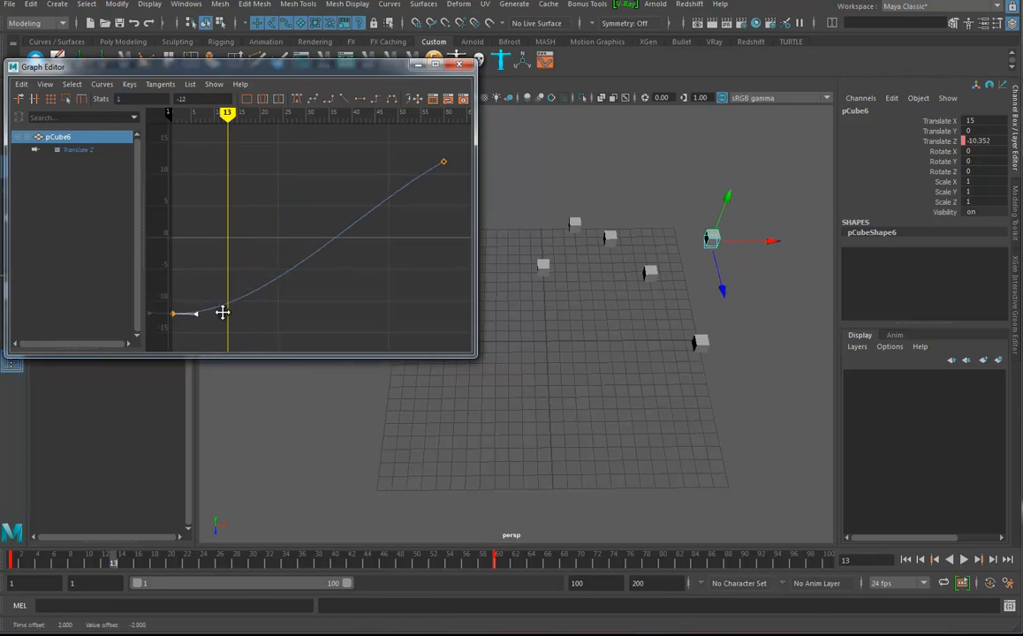
{"action": "left_click_drag", "start_coordinate": [420, 150], "coordinate": [448, 182]}
{"action": "left_click_drag", "start_coordinate": [394, 160], "coordinate": [432, 189]}
{"action": "middle_click_drag", "start_coordinate": [431, 196], "coordinate": [437, 202]}
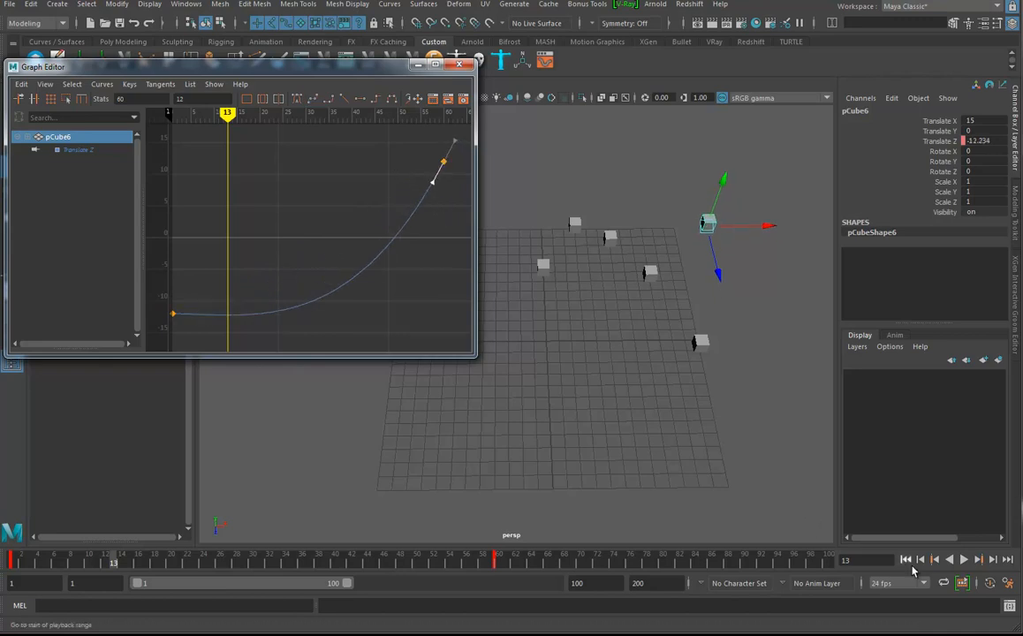
Step: Play the animation from frame 1 to compare all six cubes from different angles, and stop it
{"action": "left_click", "coordinate": [906, 560]}
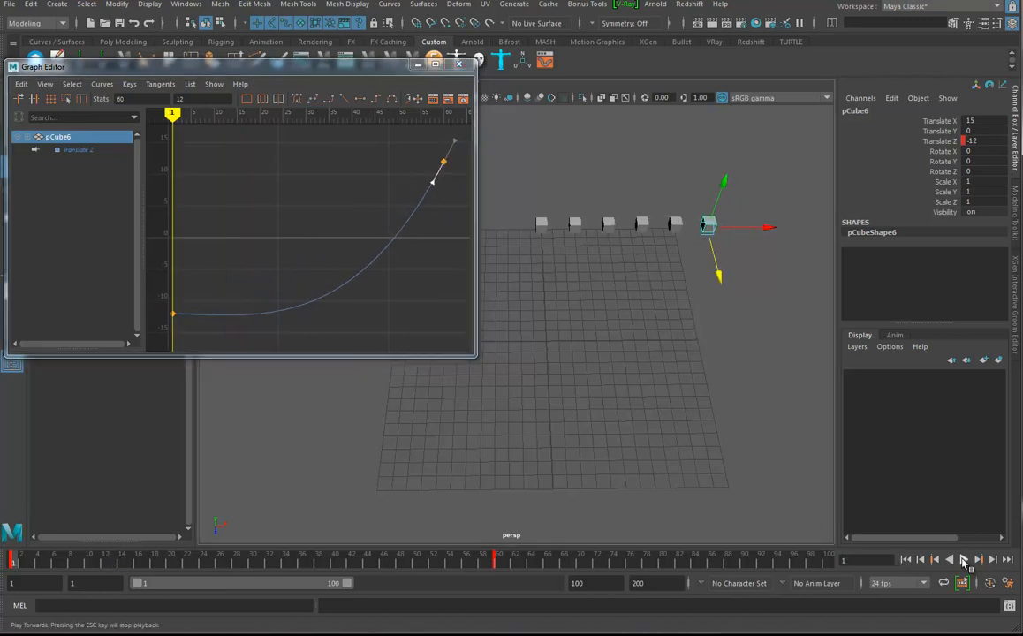
{"action": "left_click", "coordinate": [964, 559]}
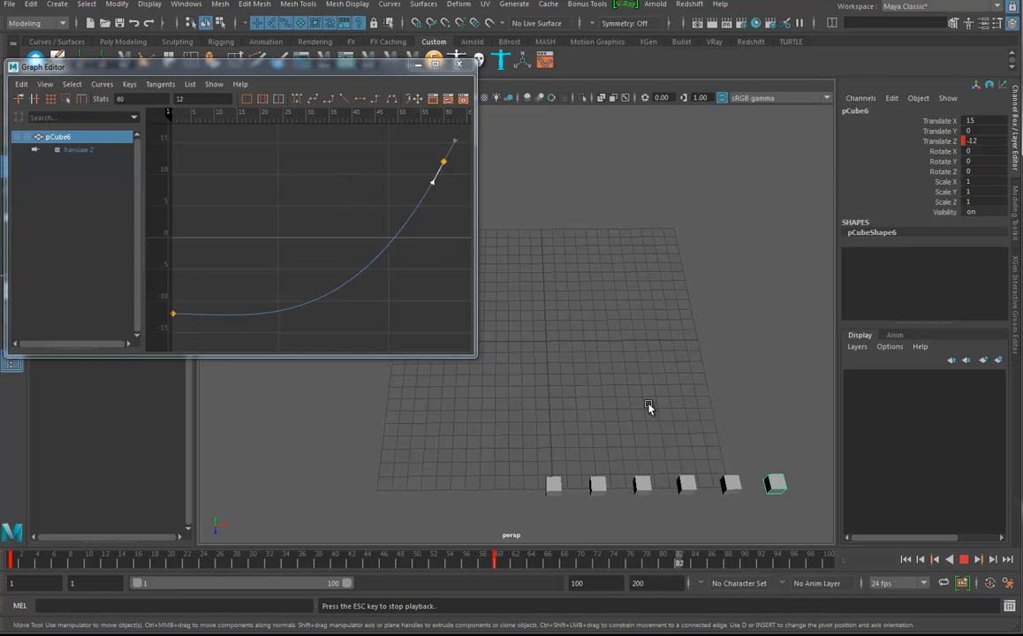
{"action": "left_click_drag", "start_coordinate": [589, 404], "coordinate": [659, 364], "text": "alt"}
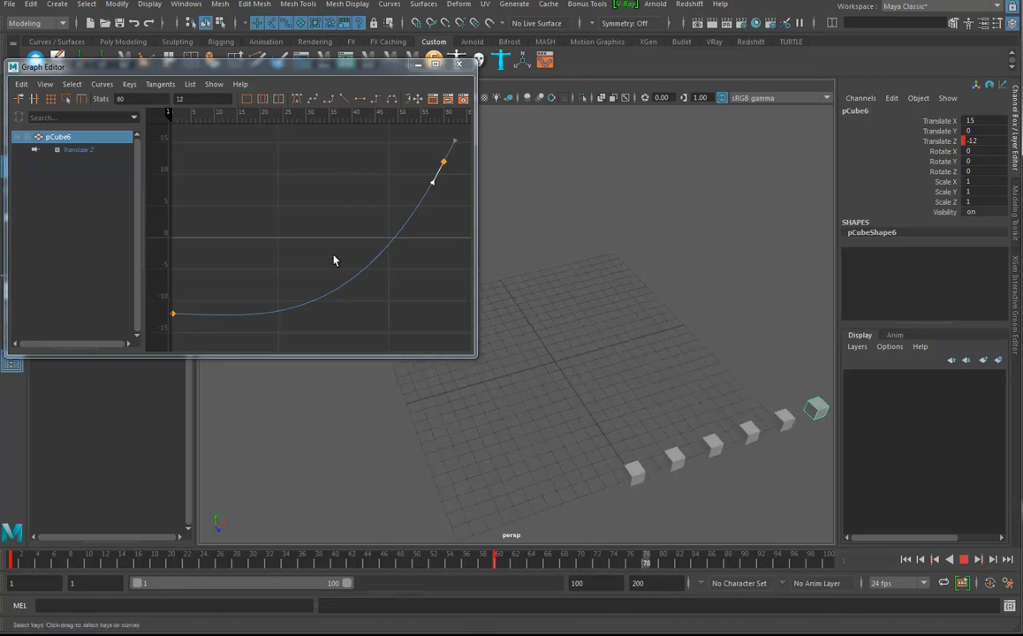
{"action": "key", "text": "Escape"}
{"action": "left_click_drag", "start_coordinate": [693, 413], "coordinate": [634, 417], "text": "alt"}
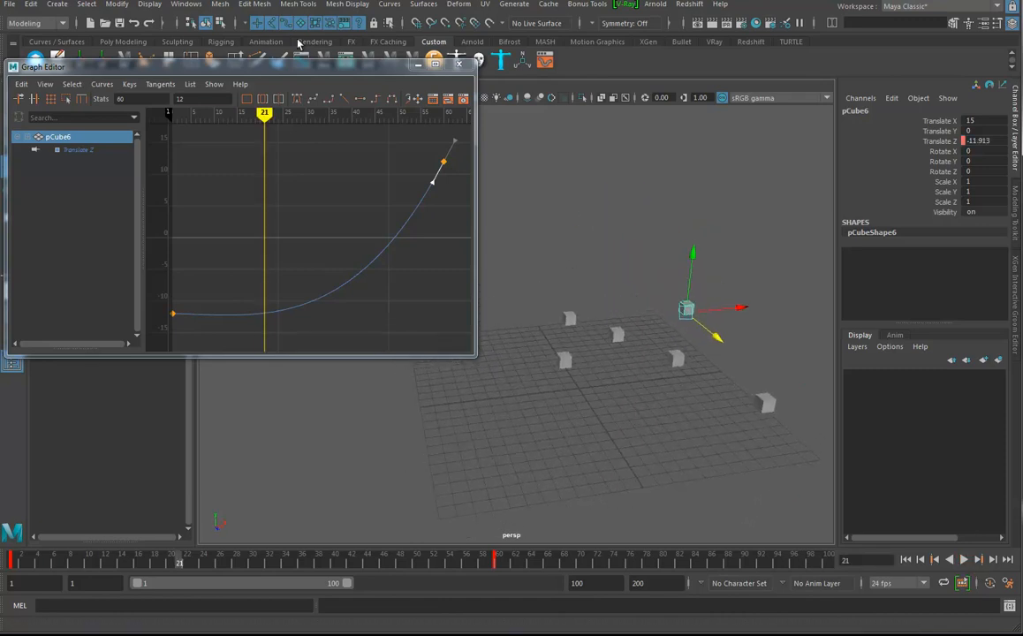
Step: Duplicate pCube1 and snap the copy to Translate X -3 and Z 0, raised to Translate Y 3
{"action": "left_click", "coordinate": [567, 363]}
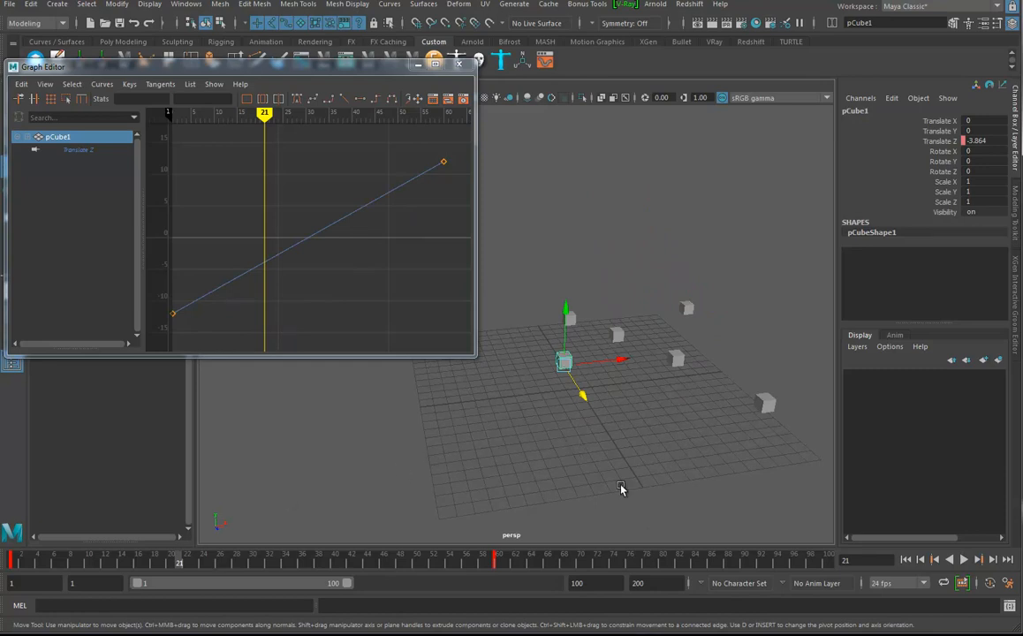
{"action": "key", "text": "ctrl+d"}
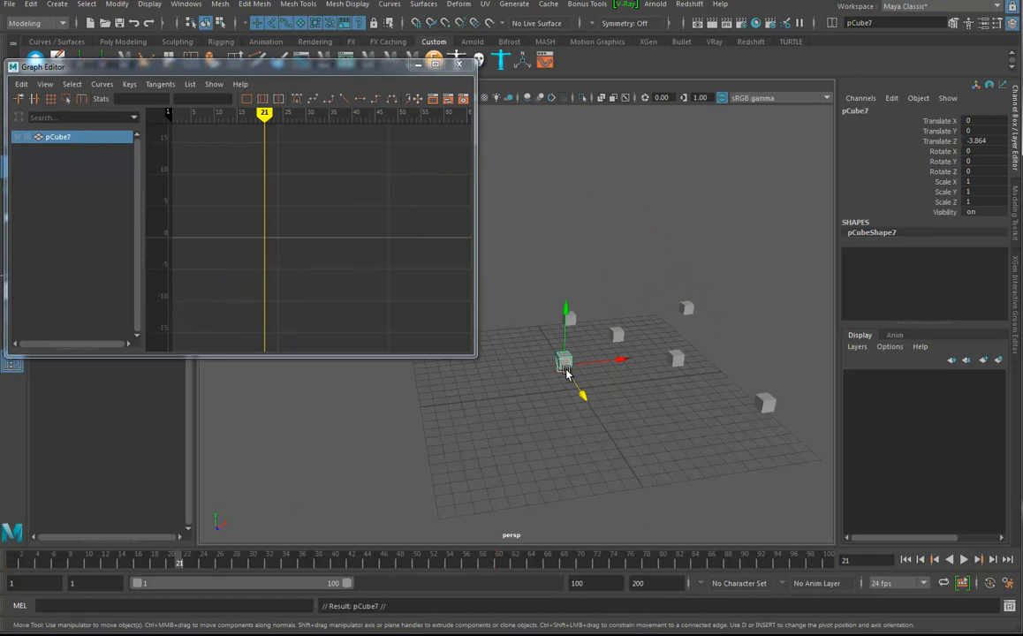
{"action": "left_click_drag", "start_coordinate": [564, 362], "coordinate": [545, 398]}
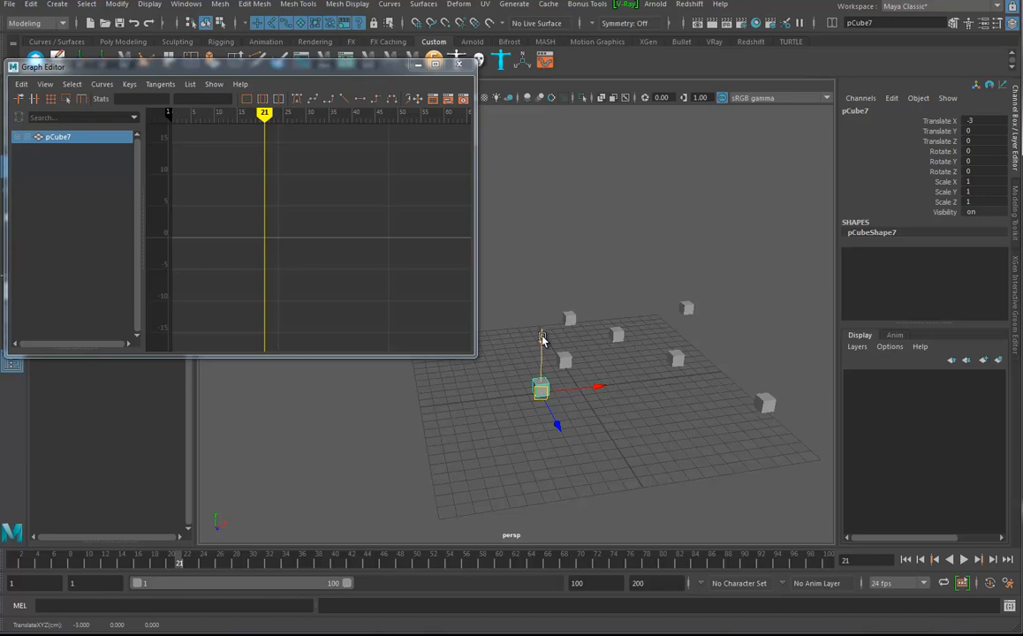
{"action": "mouse_move", "coordinate": [543, 340]}
{"action": "left_mouse_down"}
{"action": "mouse_move", "coordinate": [543, 325]}
{"action": "mouse_move", "coordinate": [545, 357]}
{"action": "left_mouse_up"}
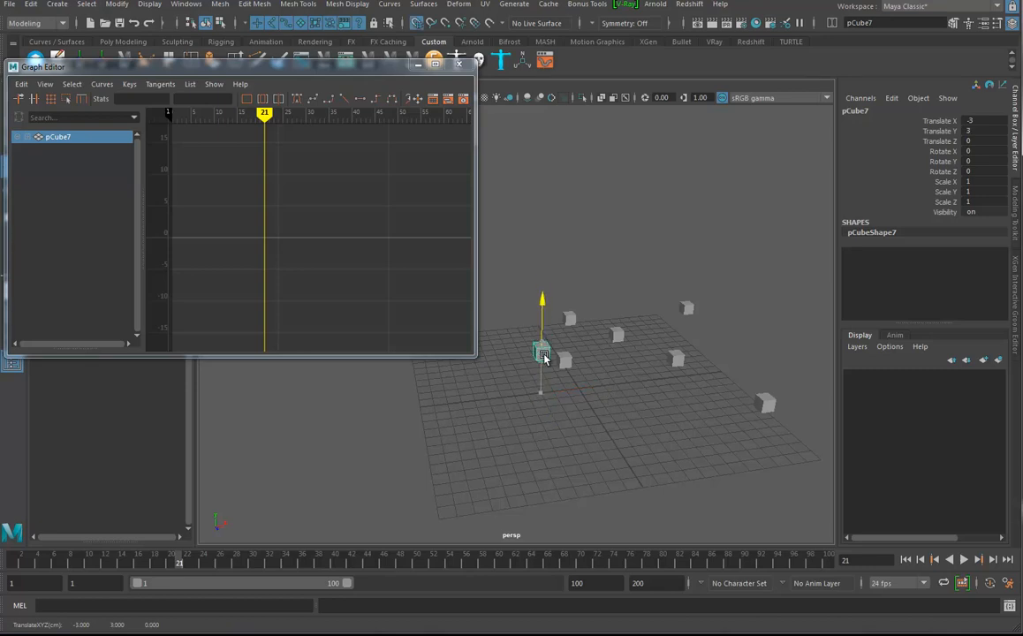
Step: Close the Graph Editor and, in the front view, move the duplicated cube to Translate X 0
{"action": "left_click", "coordinate": [459, 66]}
{"action": "left_click_drag", "start_coordinate": [707, 425], "coordinate": [466, 382], "text": "alt"}
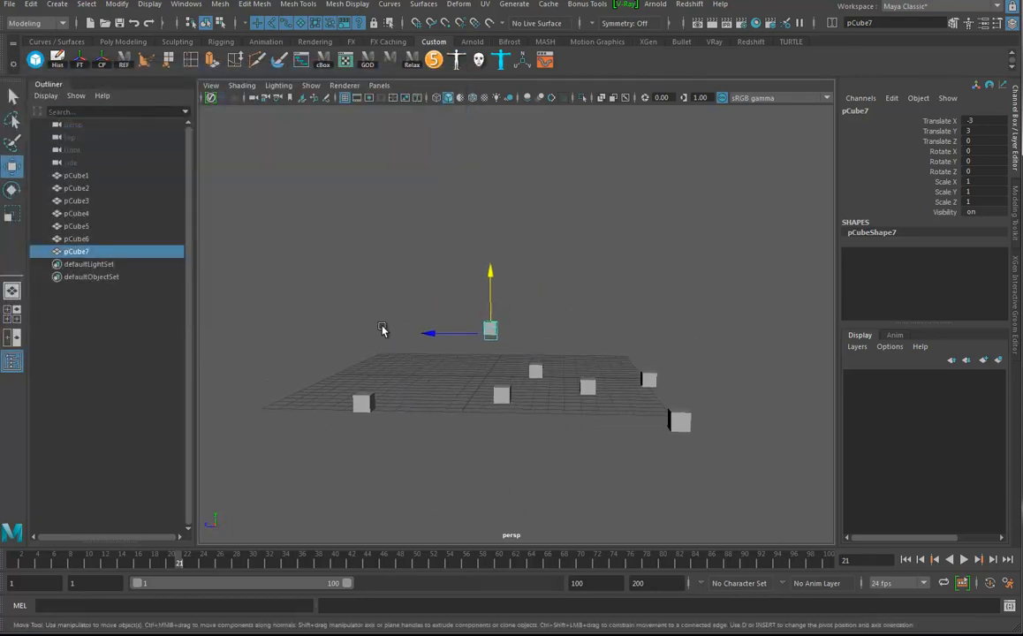
{"action": "left_click_drag", "start_coordinate": [454, 436], "coordinate": [471, 450], "text": "alt"}
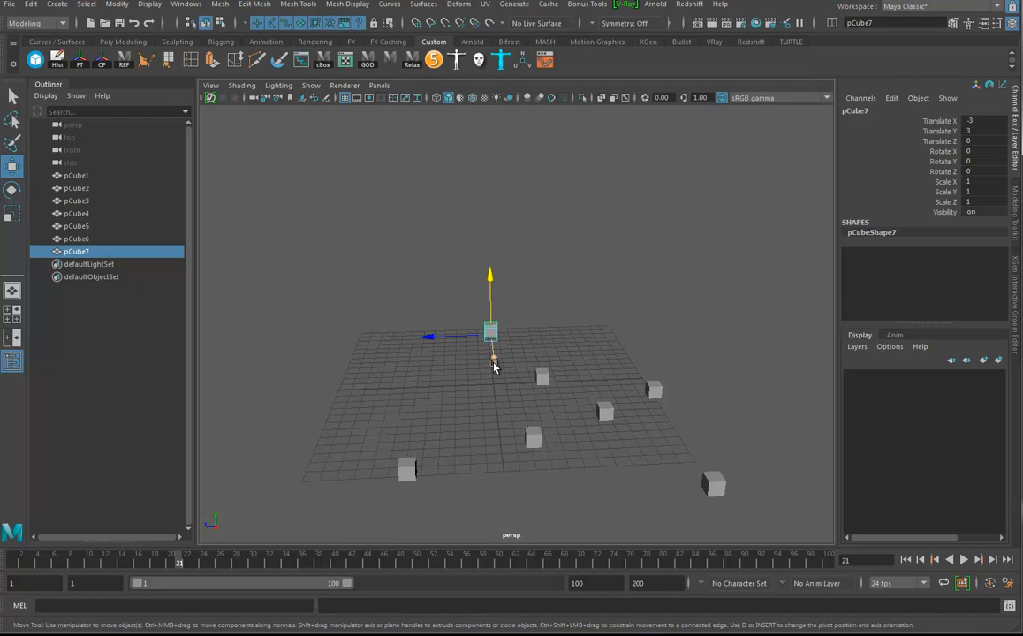
{"action": "left_click_drag", "start_coordinate": [492, 366], "coordinate": [566, 433], "text": "alt"}
{"action": "key", "text": "space"}
{"action": "middle_click_drag", "start_coordinate": [520, 389], "coordinate": [464, 468], "text": "alt"}
{"action": "left_click_drag", "start_coordinate": [426, 340], "coordinate": [459, 343]}
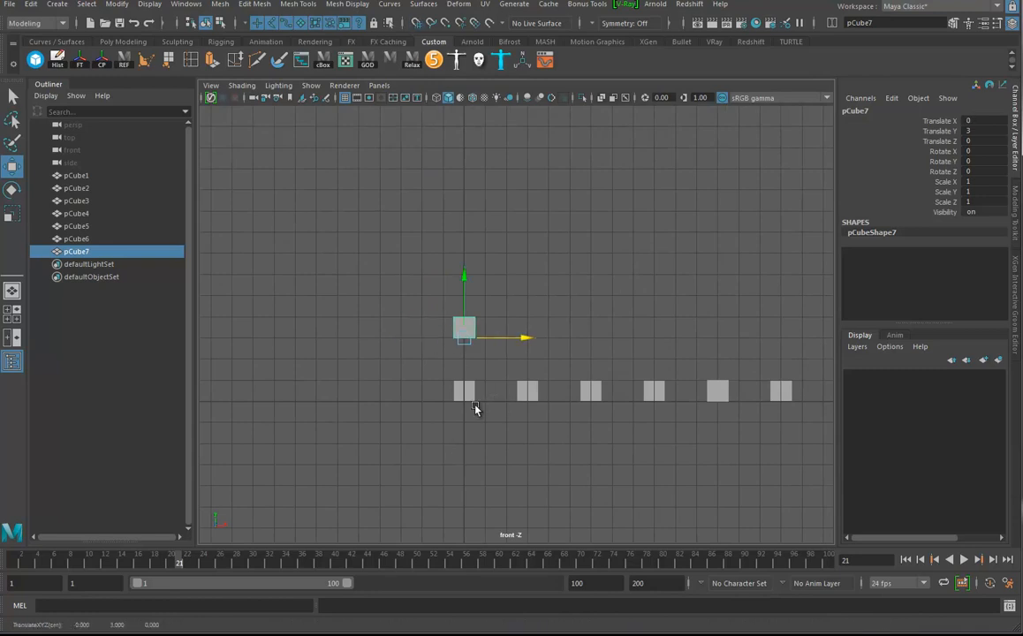
Step: Center the duplicated cube's pivot and lower the cube to Translate Y 2.5 in the front view
{"action": "right_click_drag", "start_coordinate": [476, 412], "coordinate": [582, 429], "text": "alt"}
{"action": "middle_click_drag", "start_coordinate": [551, 421], "coordinate": [549, 443], "text": "alt"}
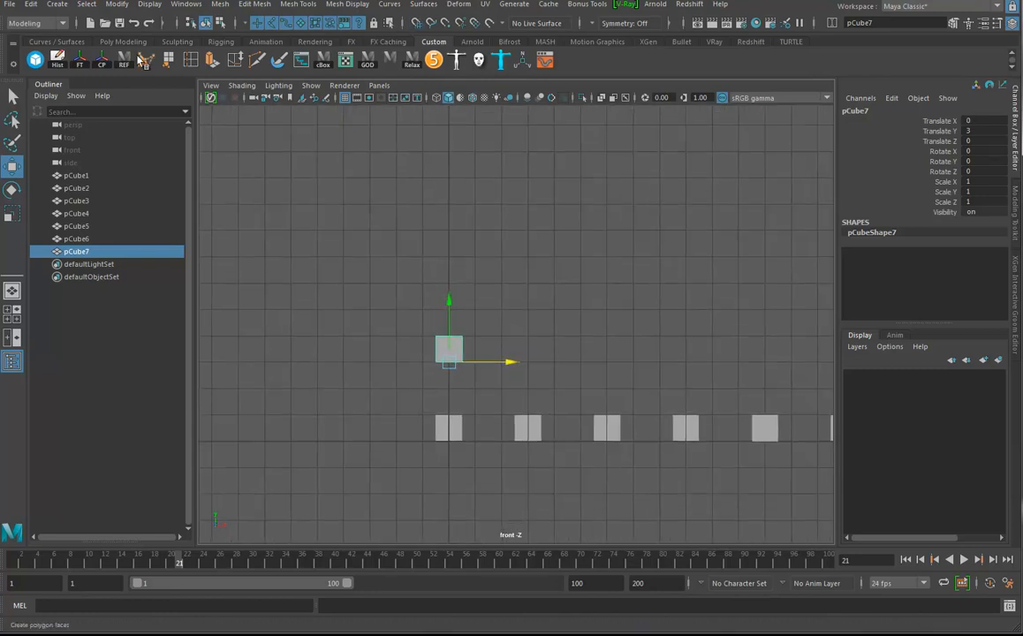
{"action": "left_click", "coordinate": [102, 60]}
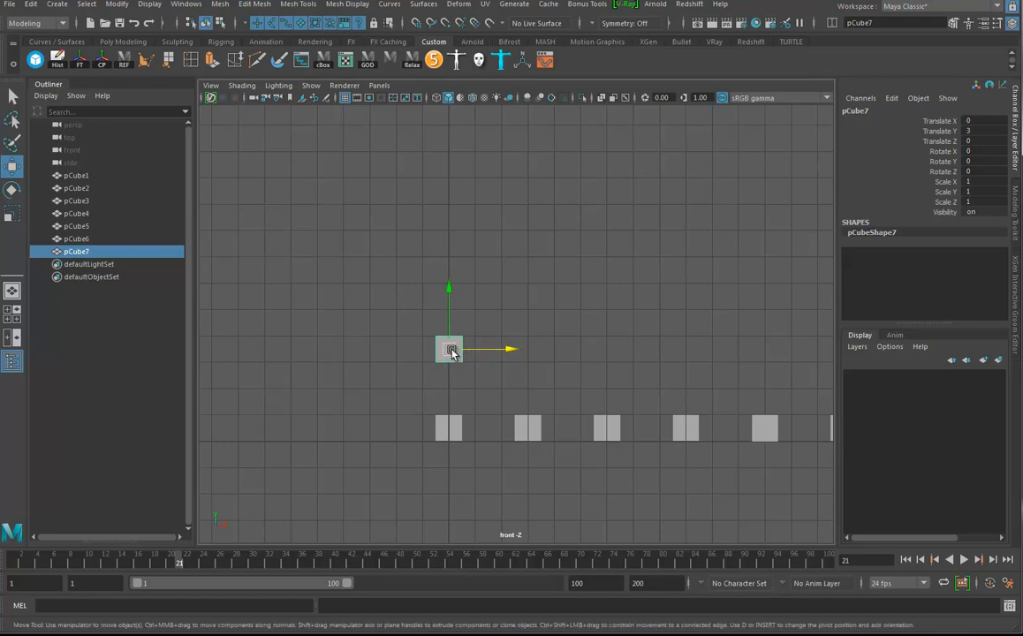
{"action": "left_click_drag", "start_coordinate": [452, 352], "coordinate": [453, 364]}
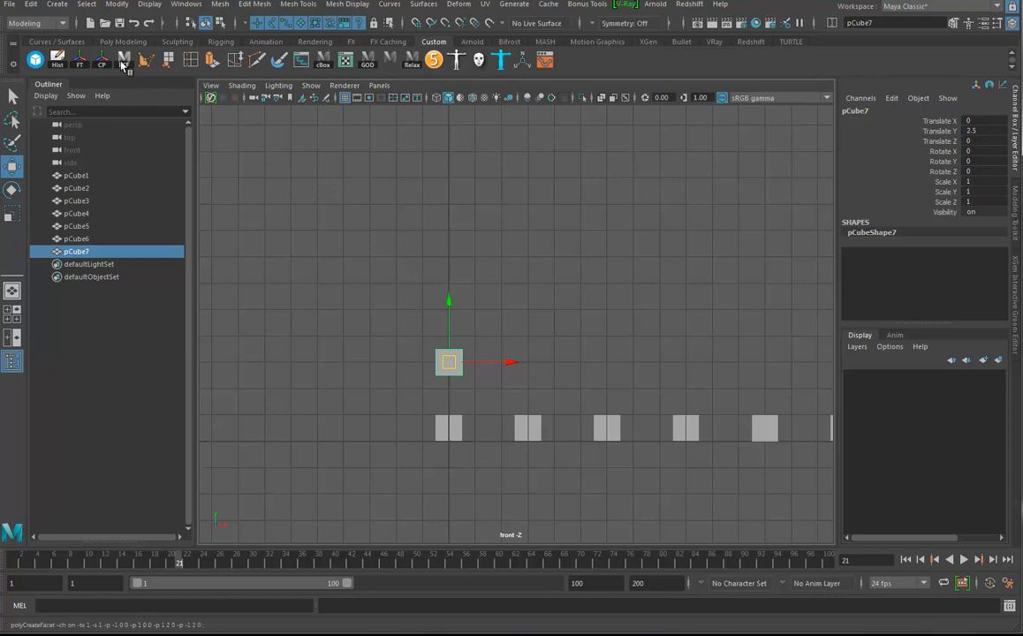
Step: Freeze the duplicated cube's transformations and key its Translate X and Translate Y at frame 1
{"action": "left_click", "coordinate": [81, 62]}
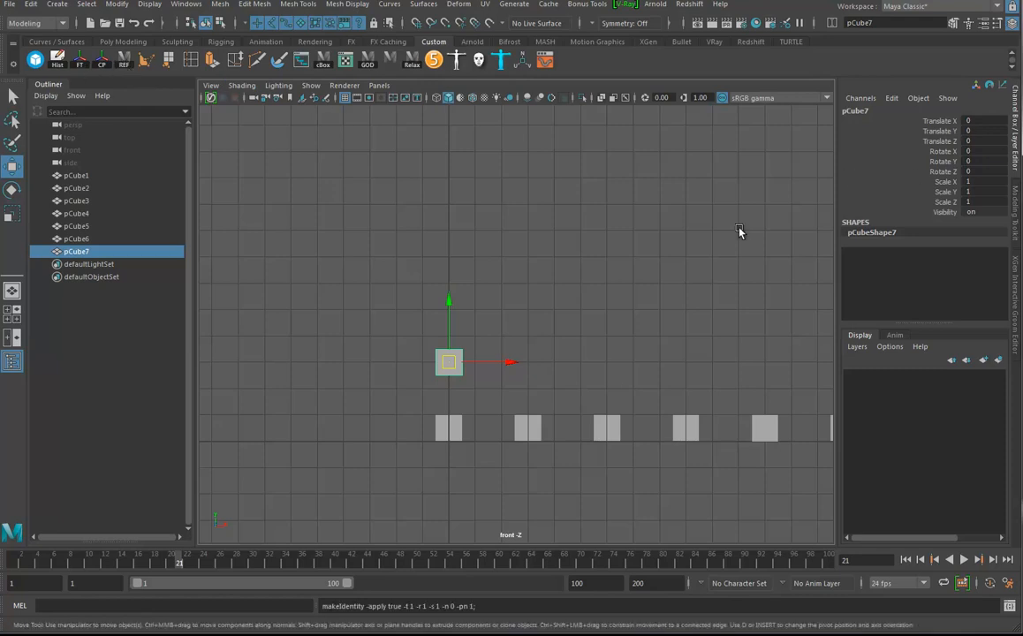
{"action": "scroll", "coordinate": [515, 406], "scroll_direction": "up", "scroll_amount": 3}
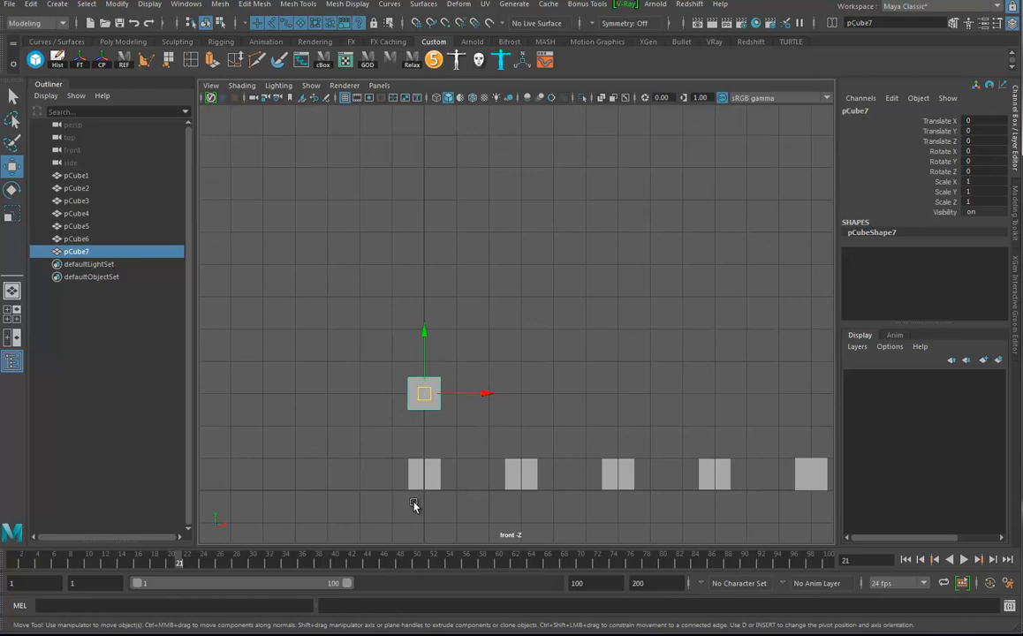
{"action": "left_click_drag", "start_coordinate": [945, 121], "coordinate": [945, 173]}
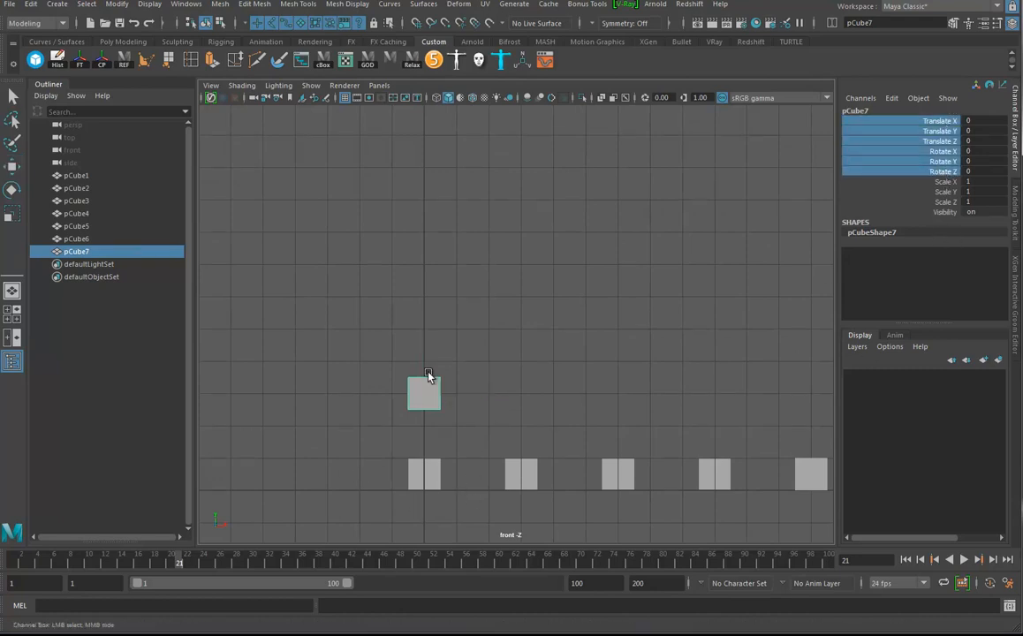
{"action": "left_click", "coordinate": [20, 563]}
{"action": "left_click_drag", "start_coordinate": [946, 121], "coordinate": [959, 132]}
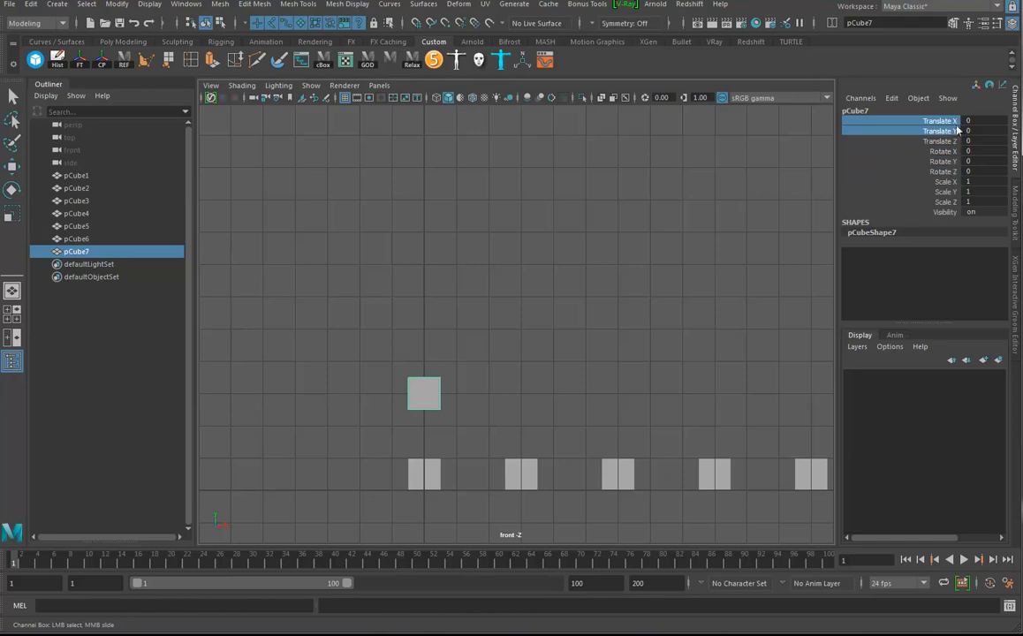
{"action": "right_click", "coordinate": [939, 126]}
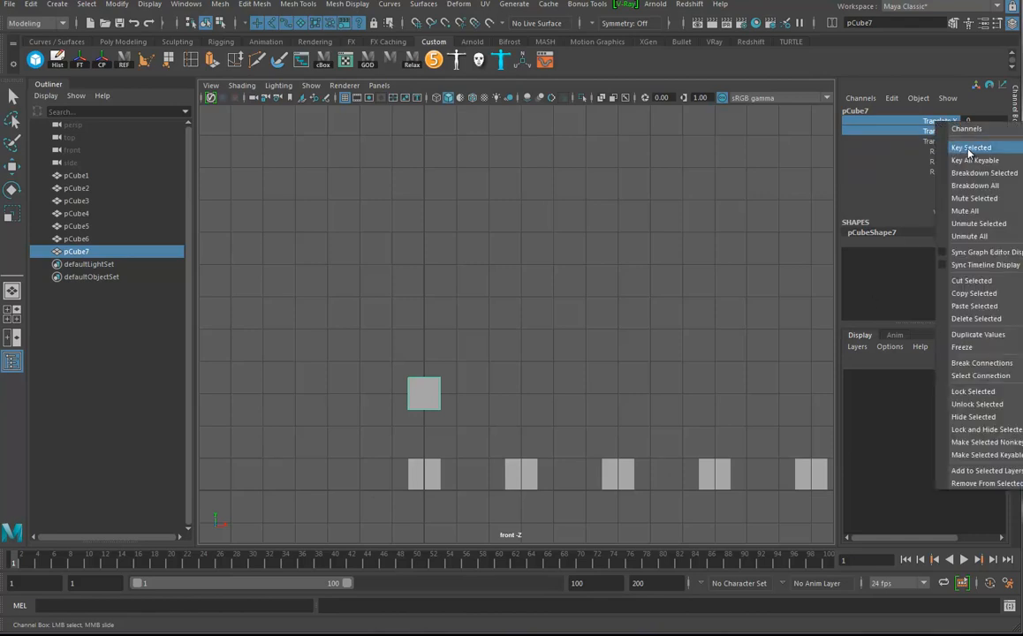
{"action": "left_click", "coordinate": [972, 148]}
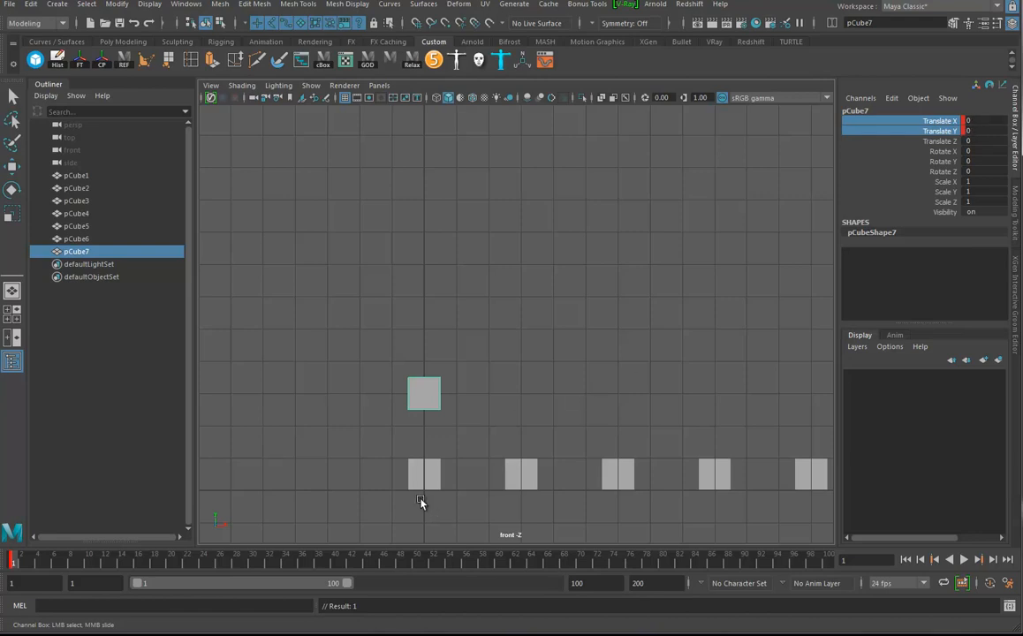
Step: At frame 20, snap the cube to Translate X 5 and Translate Y 5, and key both channels
{"action": "key", "text": "alt+v"}
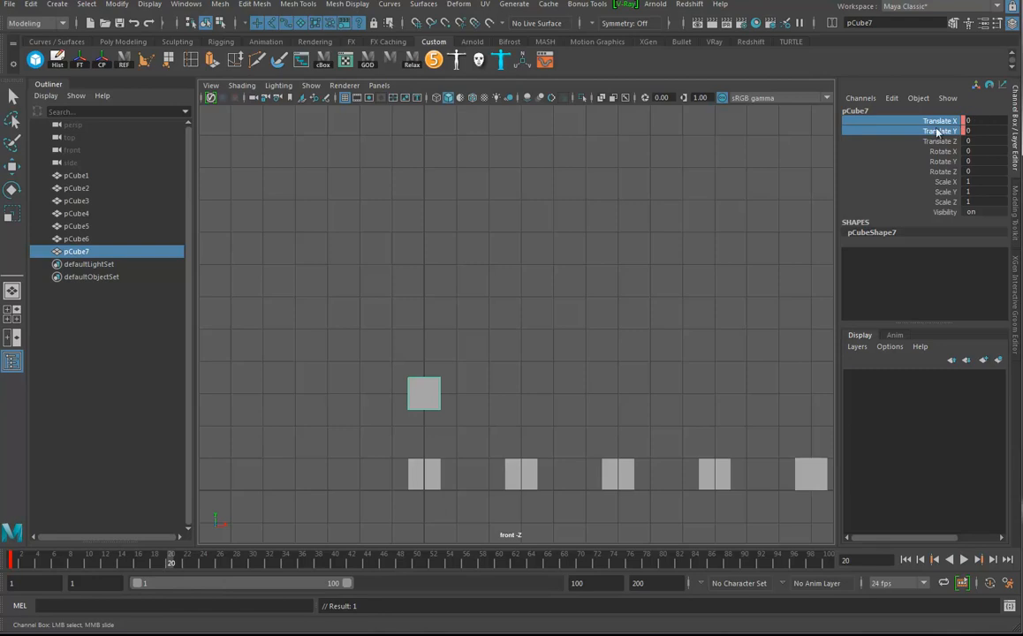
{"action": "key", "text": "w"}
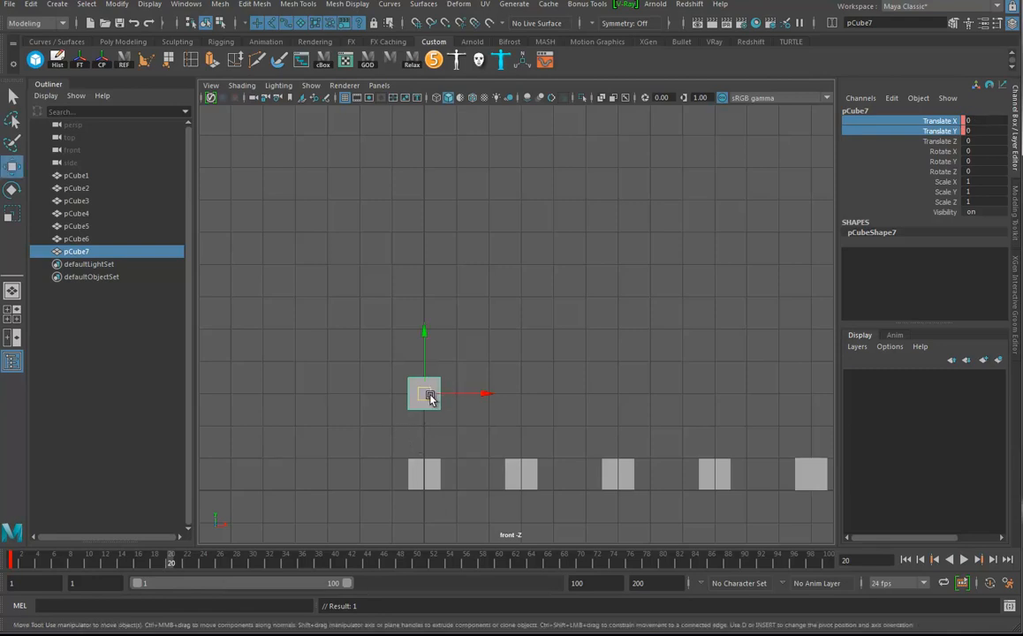
{"action": "left_click_drag", "start_coordinate": [429, 398], "coordinate": [503, 316]}
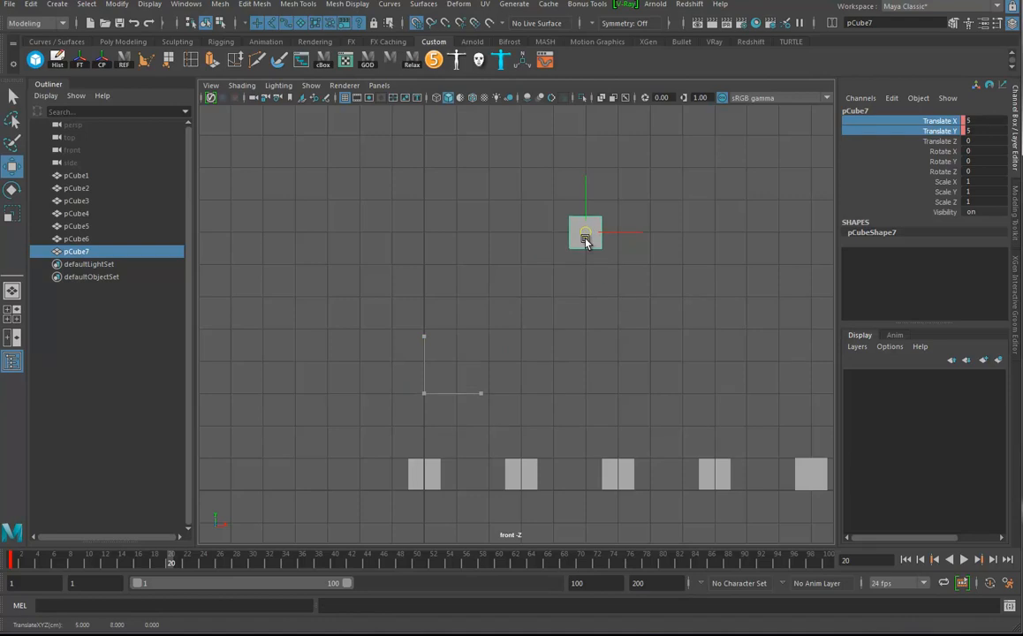
{"action": "left_click_drag", "start_coordinate": [586, 242], "coordinate": [586, 241]}
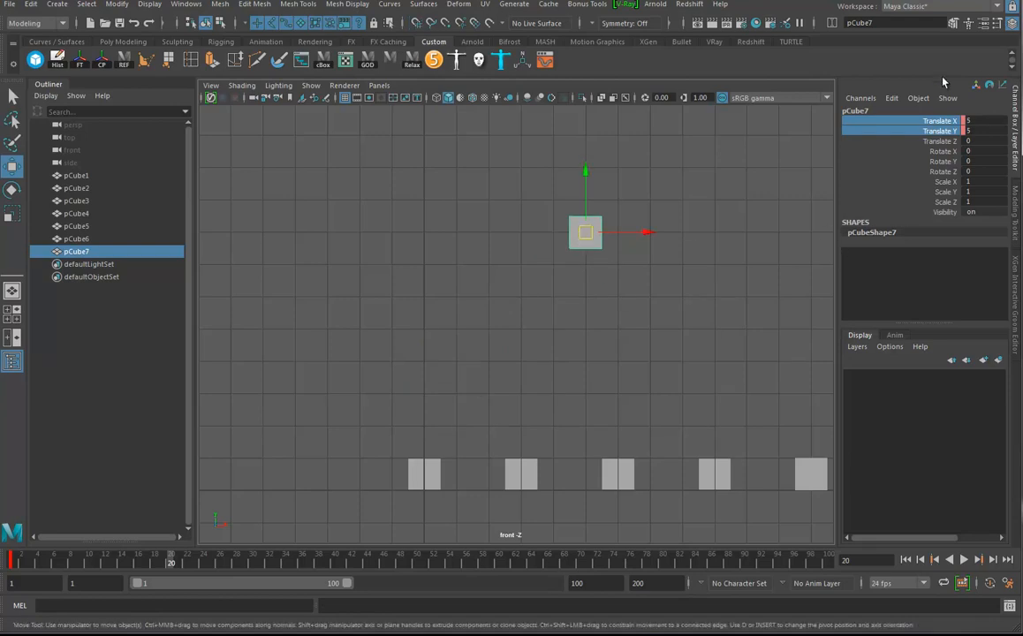
{"action": "right_click", "coordinate": [944, 123]}
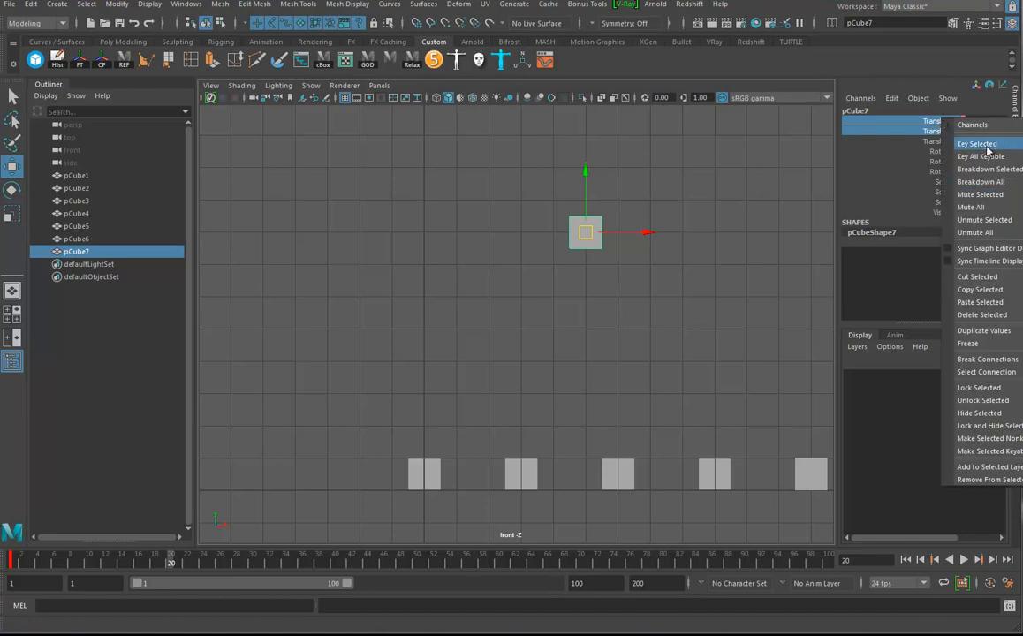
{"action": "left_click", "coordinate": [888, 138]}
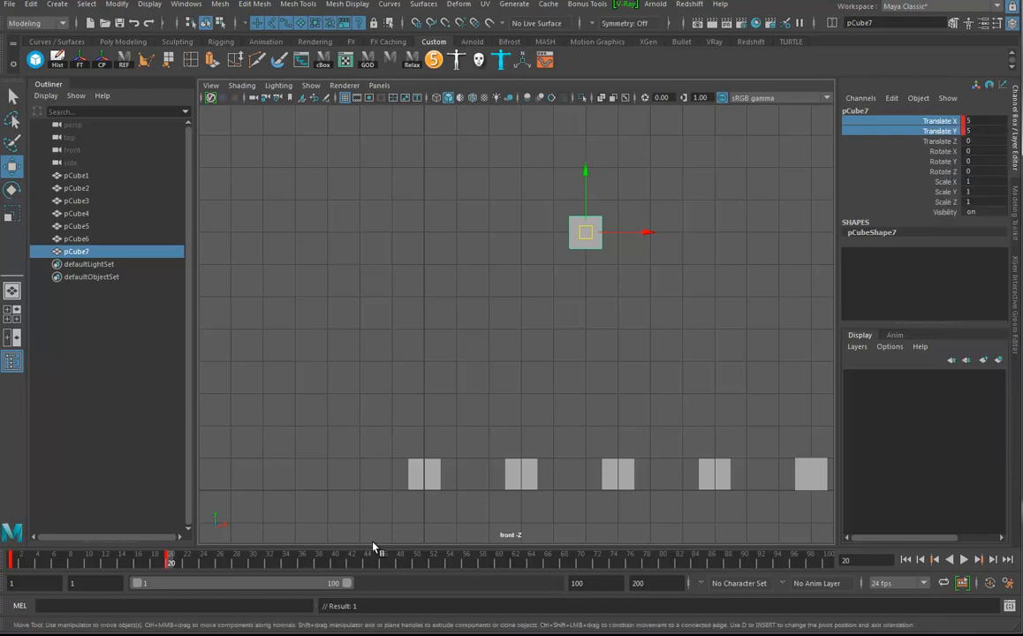
Step: Play the animation and open the Graph Editor on the duplicated cube's curves
{"action": "left_click", "coordinate": [937, 560]}
{"action": "left_click", "coordinate": [963, 559]}
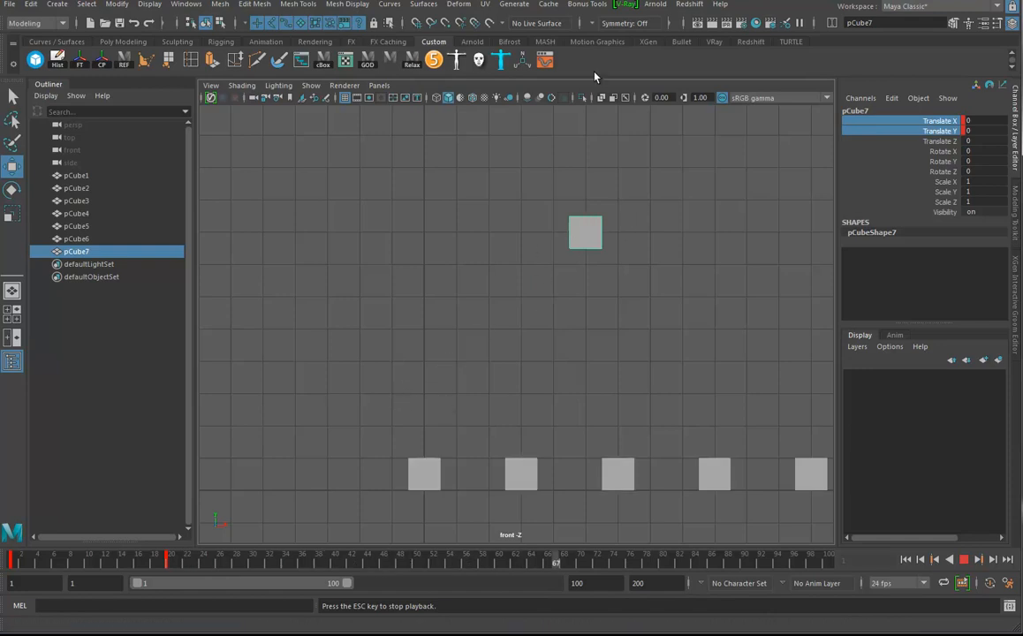
{"action": "left_click", "coordinate": [544, 60]}
{"action": "middle_click_drag", "start_coordinate": [597, 380], "coordinate": [741, 391], "text": "alt"}
{"action": "right_click_drag", "start_coordinate": [367, 294], "coordinate": [355, 288], "text": "alt"}
{"action": "middle_click_drag", "start_coordinate": [352, 286], "coordinate": [335, 290], "text": "alt"}
{"action": "right_click_drag", "start_coordinate": [358, 283], "coordinate": [342, 281], "text": "alt"}
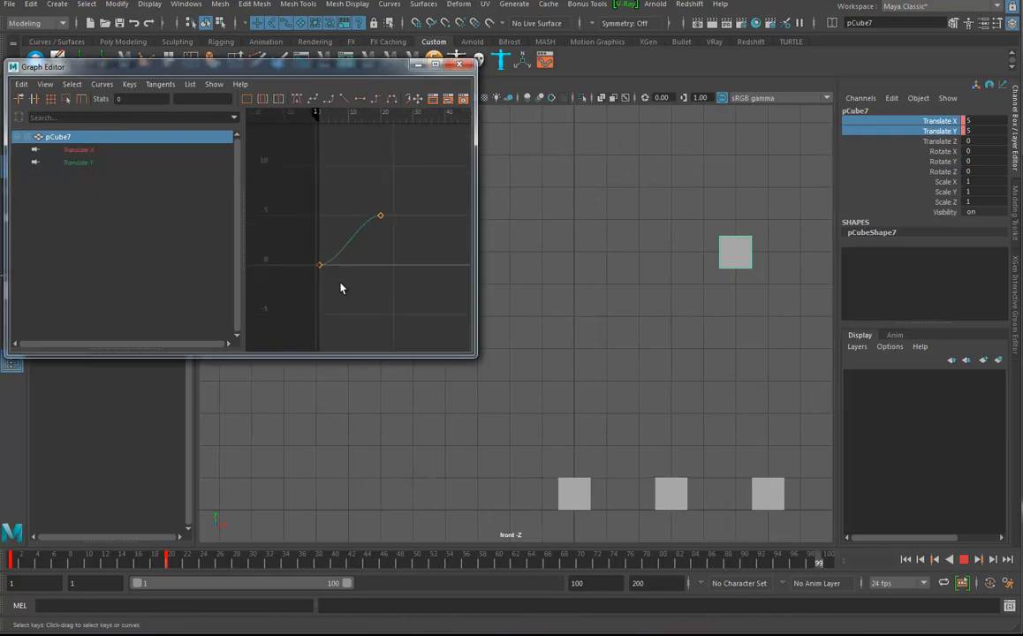
Step: Turn on the Infinity display for the curves in the Graph Editor
{"action": "left_click", "coordinate": [45, 84]}
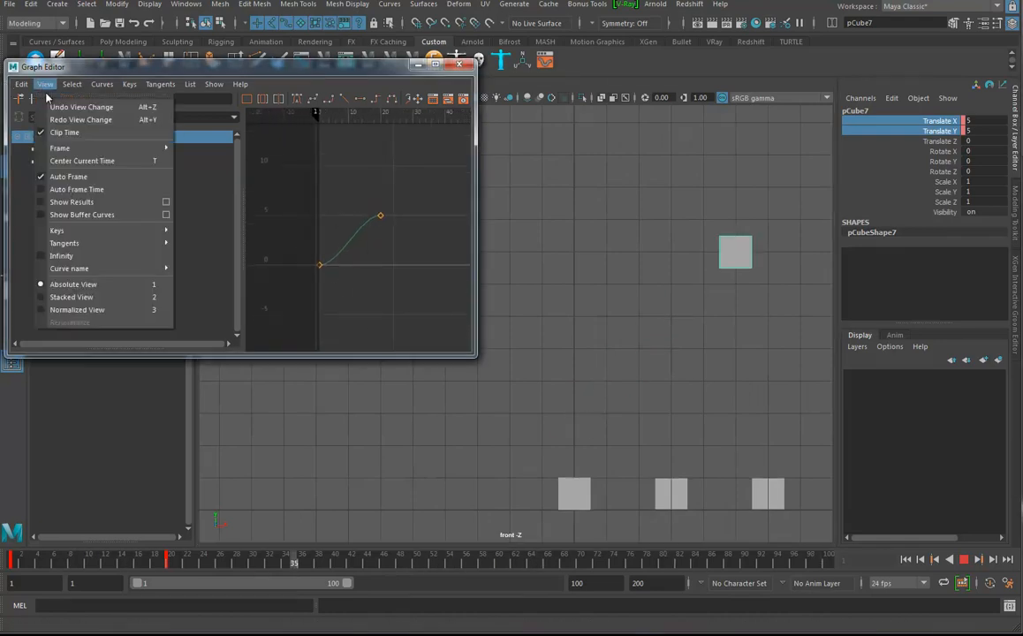
{"action": "left_click", "coordinate": [53, 258]}
{"action": "middle_click_drag", "start_coordinate": [312, 270], "coordinate": [339, 267], "text": "alt"}
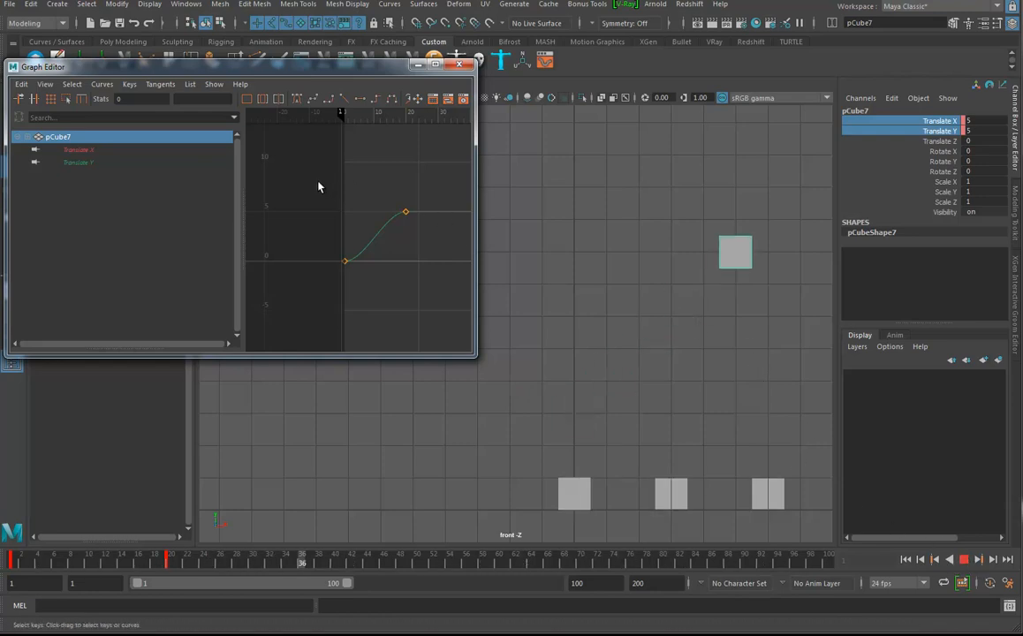
Step: Select all keys on the cube's Translate X and Y curves and set their Post Infinity to Oscillate
{"action": "left_click_drag", "start_coordinate": [318, 185], "coordinate": [473, 328]}
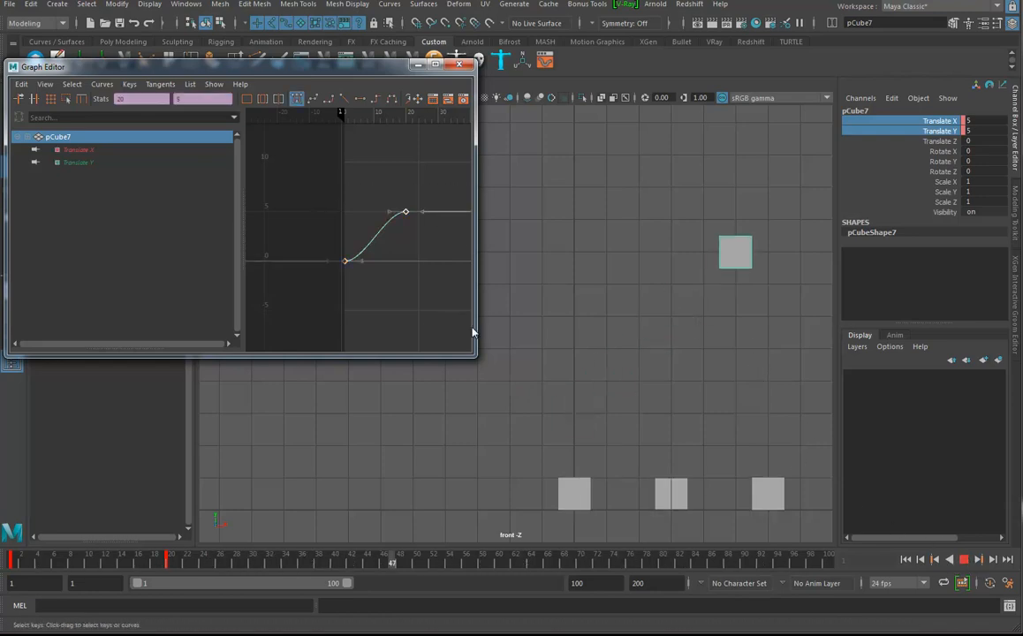
{"action": "left_click", "coordinate": [102, 84]}
{"action": "mouse_move", "coordinate": [159, 120]}
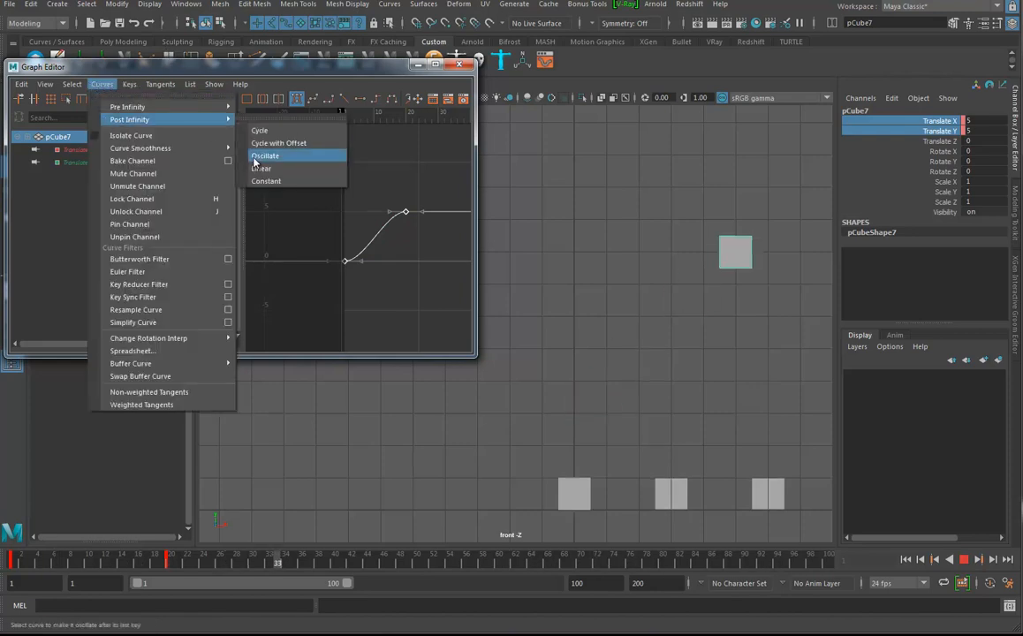
{"action": "left_click", "coordinate": [258, 159]}
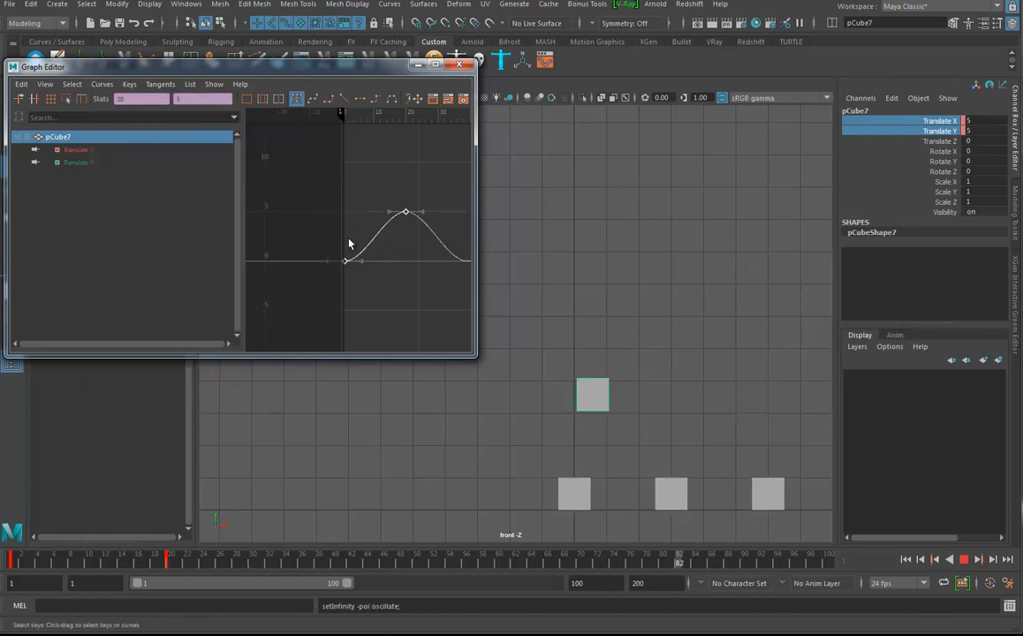
{"action": "middle_click_drag", "start_coordinate": [422, 297], "coordinate": [350, 301], "text": "alt"}
{"action": "right_click_drag", "start_coordinate": [402, 305], "coordinate": [378, 302], "text": "alt"}
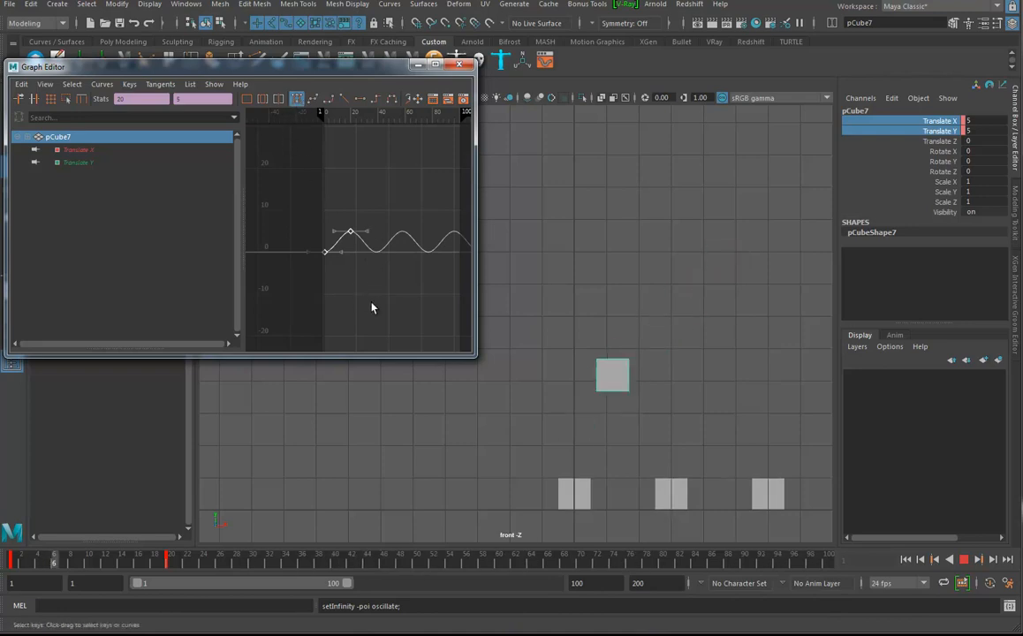
Step: Try spline, linear, auto and step tangents on the selected keys during playback, finish with flat tangents, and stop playback
{"action": "left_click", "coordinate": [316, 99]}
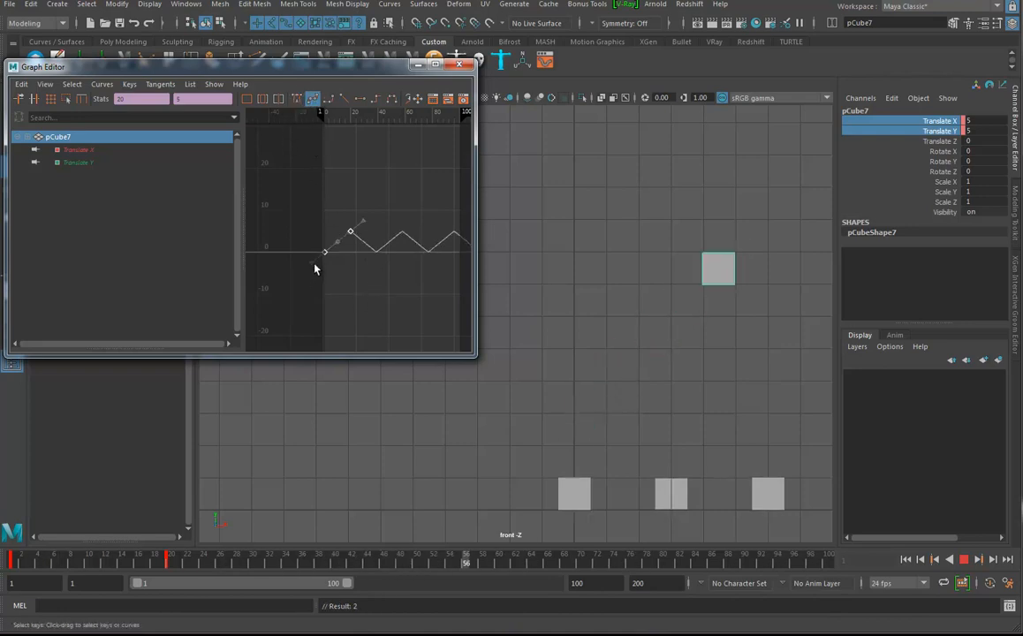
{"action": "scroll", "coordinate": [332, 259], "scroll_direction": "up", "scroll_amount": 3}
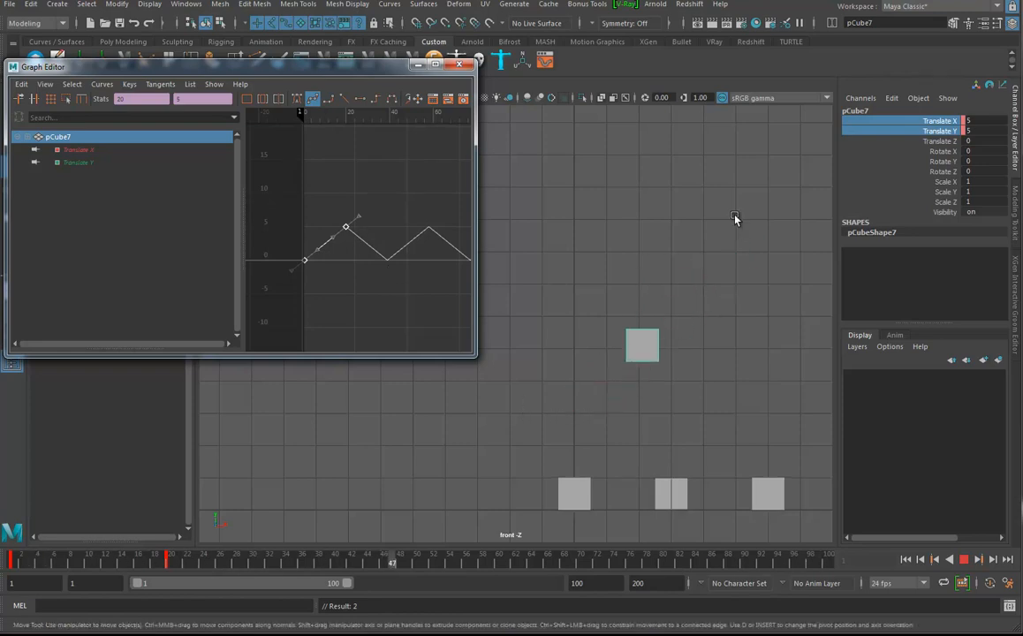
{"action": "left_click", "coordinate": [344, 99]}
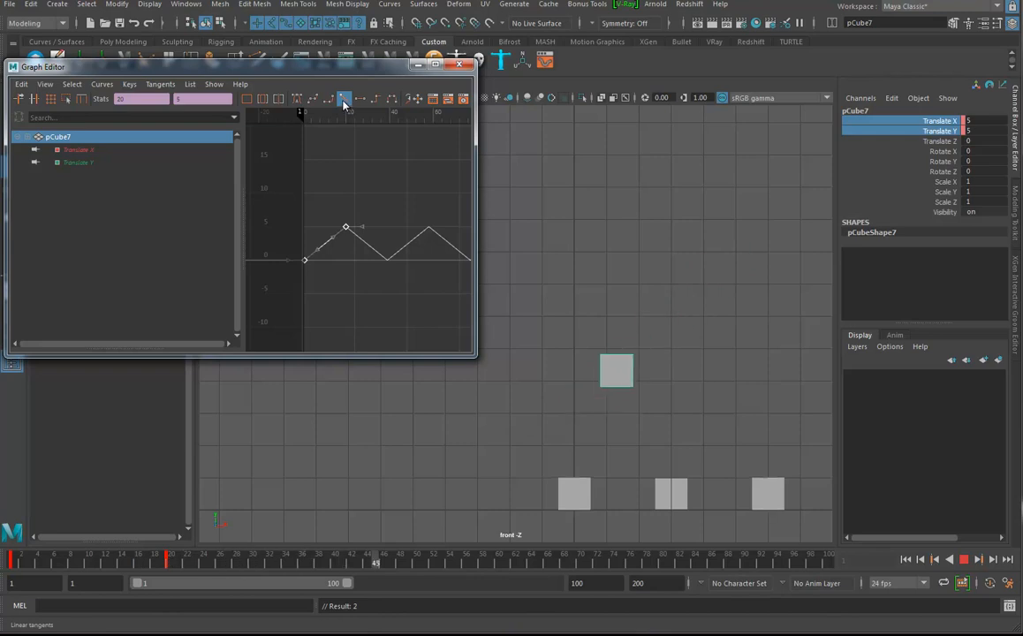
{"action": "left_click", "coordinate": [299, 99]}
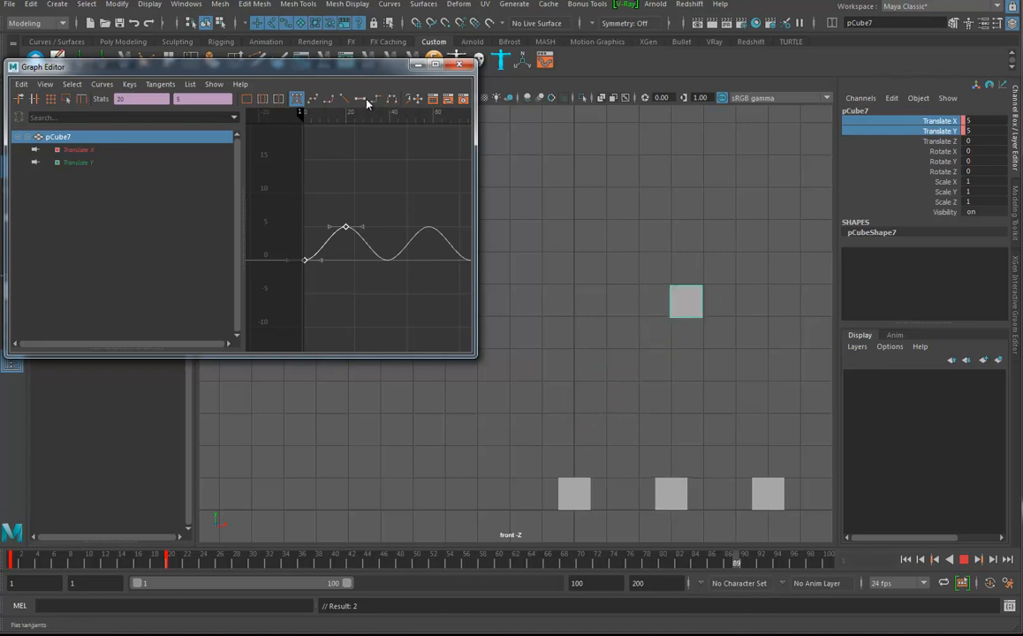
{"action": "left_click", "coordinate": [376, 98]}
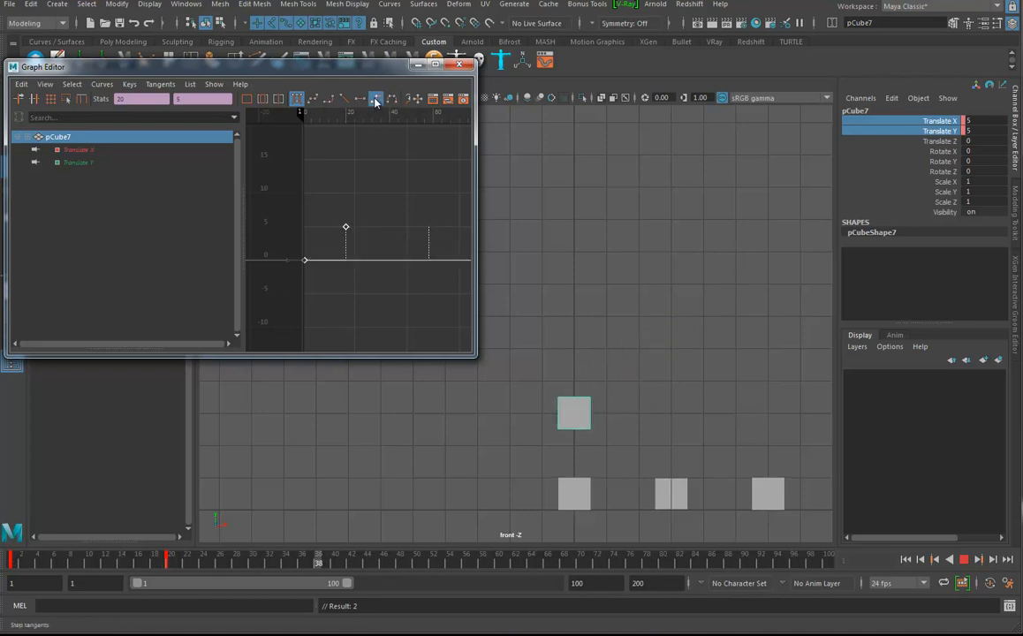
{"action": "left_click", "coordinate": [359, 99]}
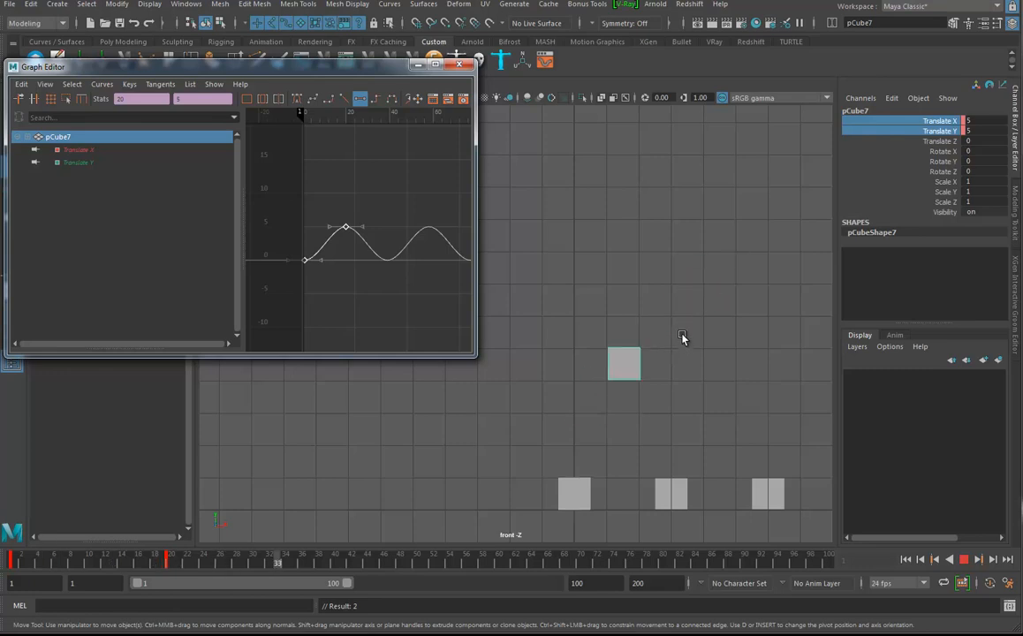
{"action": "left_click", "coordinate": [966, 561]}
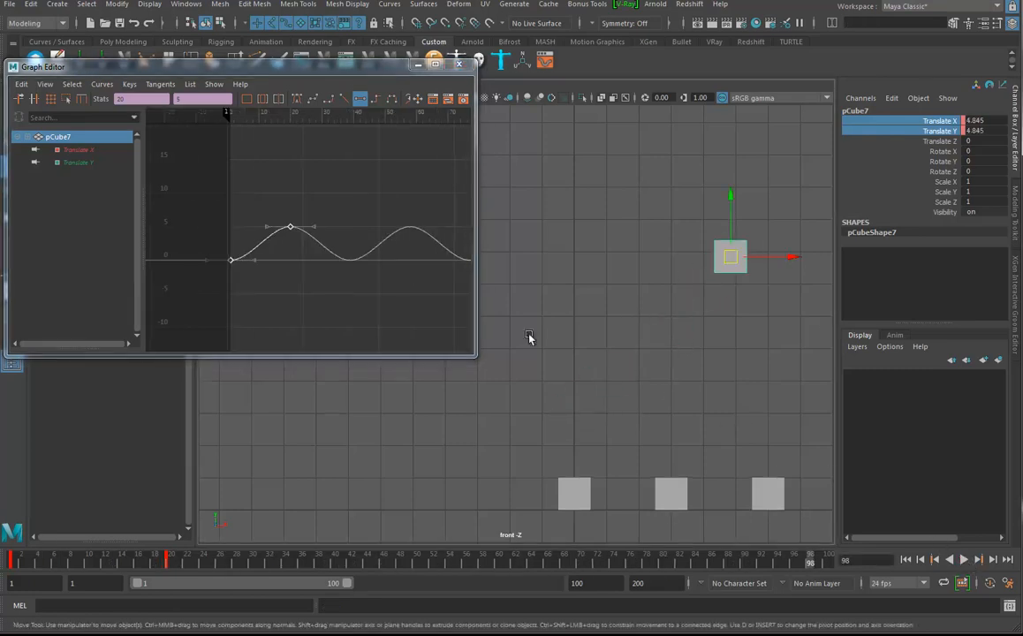
Step: Mute the cube's Translate Y channel to watch its Translate X motion in playback from frame 1, and unmute all channels
{"action": "left_click", "coordinate": [949, 122]}
{"action": "left_click", "coordinate": [945, 131]}
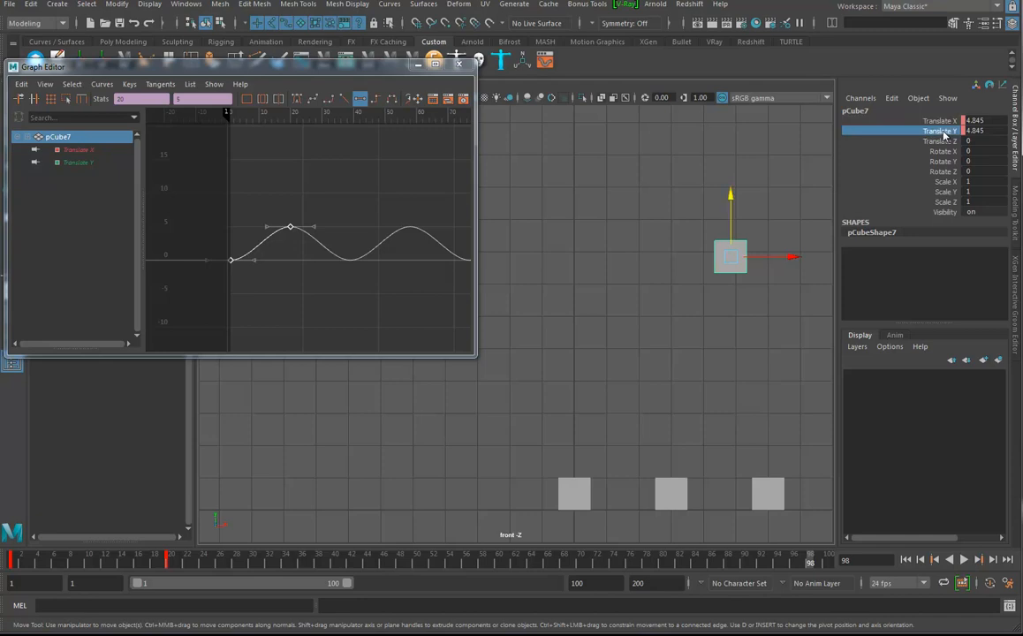
{"action": "right_click", "coordinate": [945, 132]}
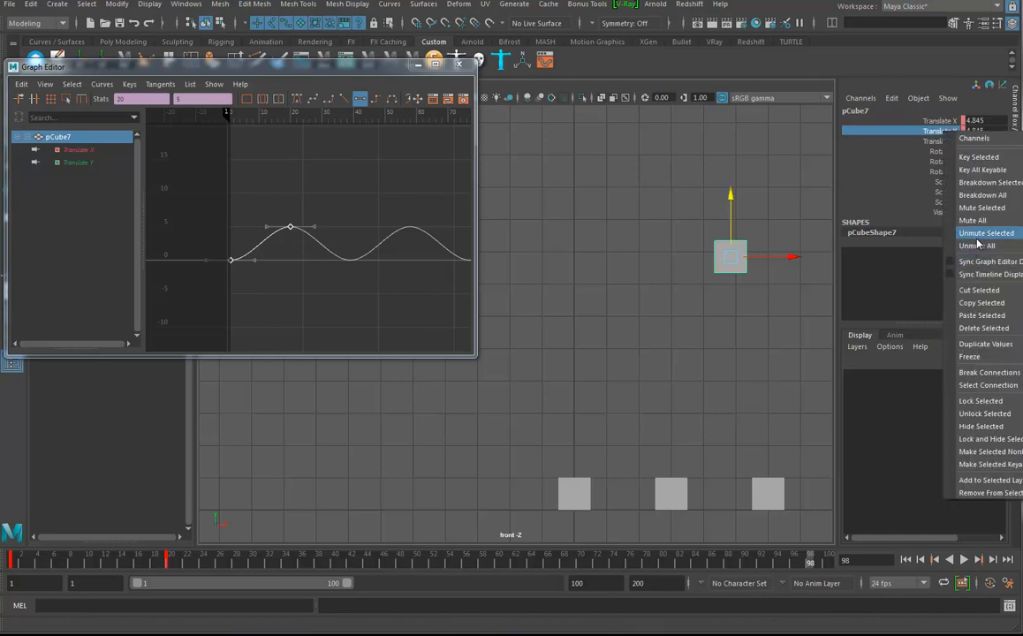
{"action": "left_click", "coordinate": [977, 210]}
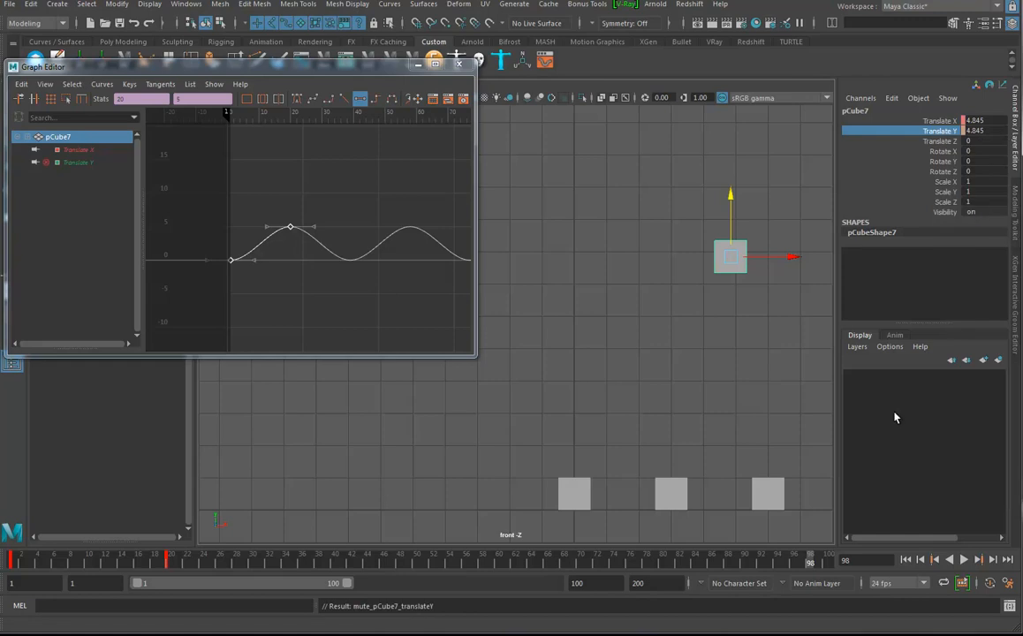
{"action": "left_click", "coordinate": [906, 561]}
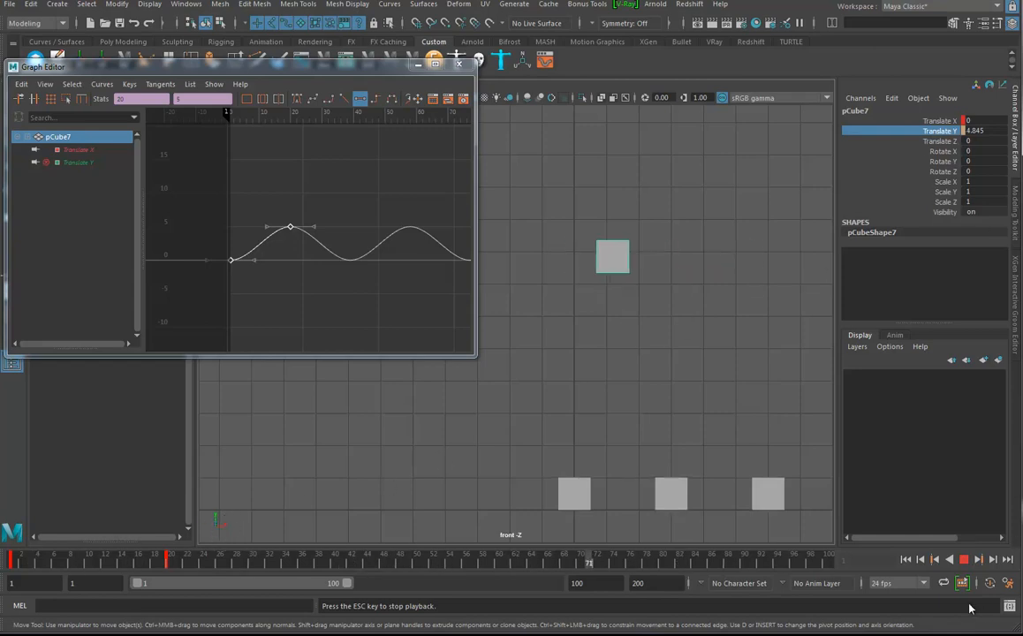
{"action": "key", "text": "Escape"}
{"action": "right_click", "coordinate": [951, 138]}
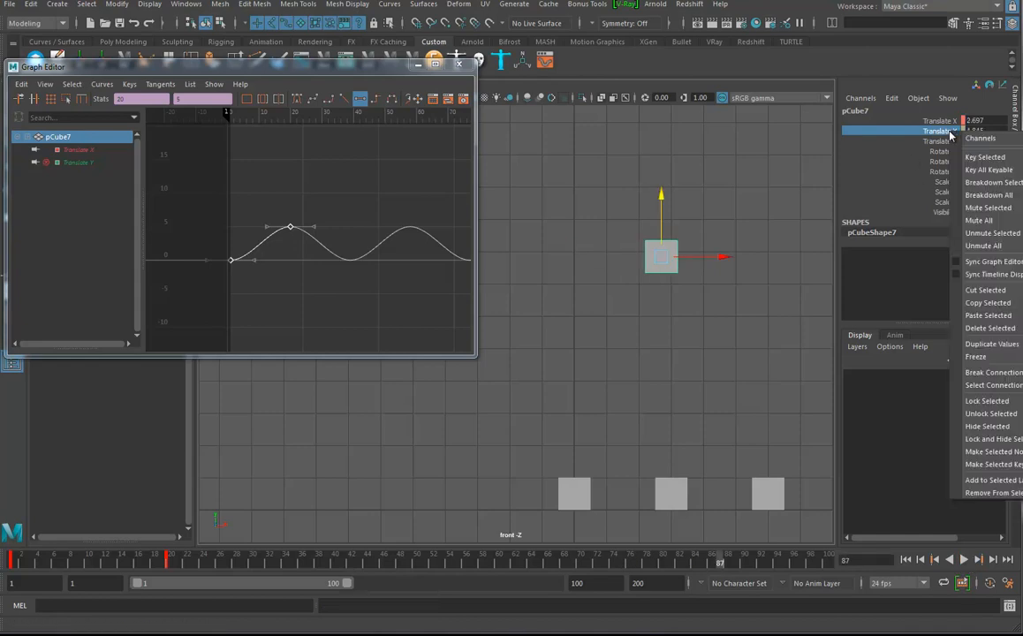
{"action": "left_click", "coordinate": [986, 247]}
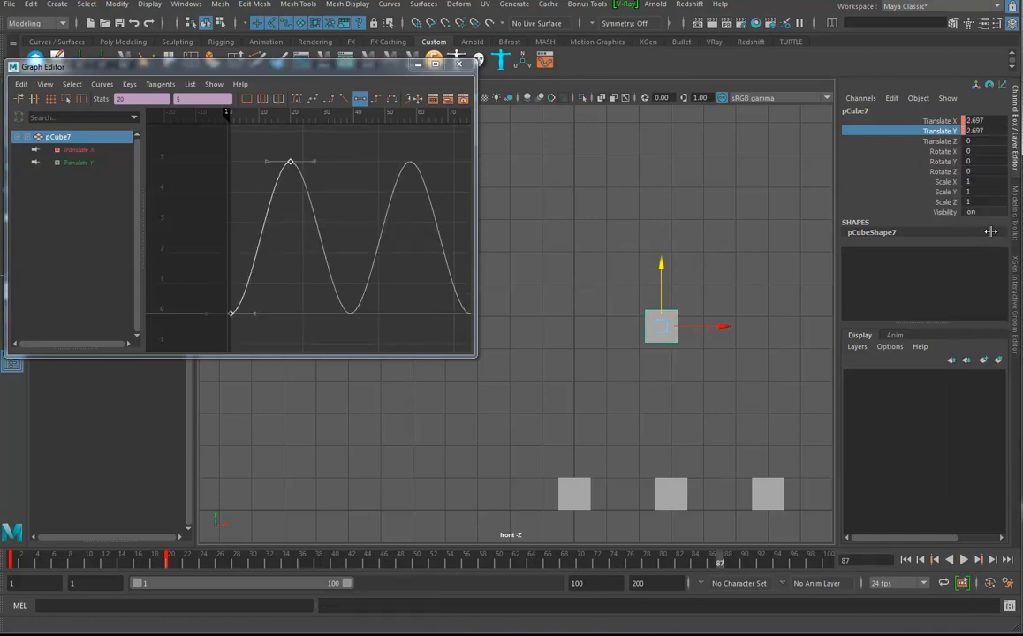
Step: Mute the cube's Translate X channel to watch its Translate Y motion in playback from frame 1, and unmute the channel
{"action": "left_click", "coordinate": [939, 122]}
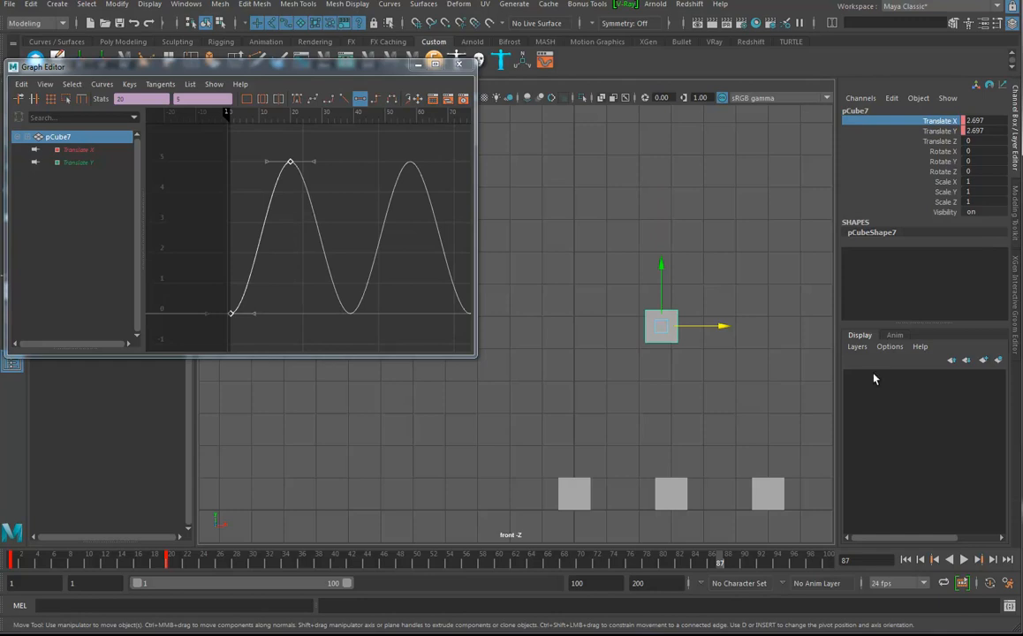
{"action": "left_click", "coordinate": [906, 560]}
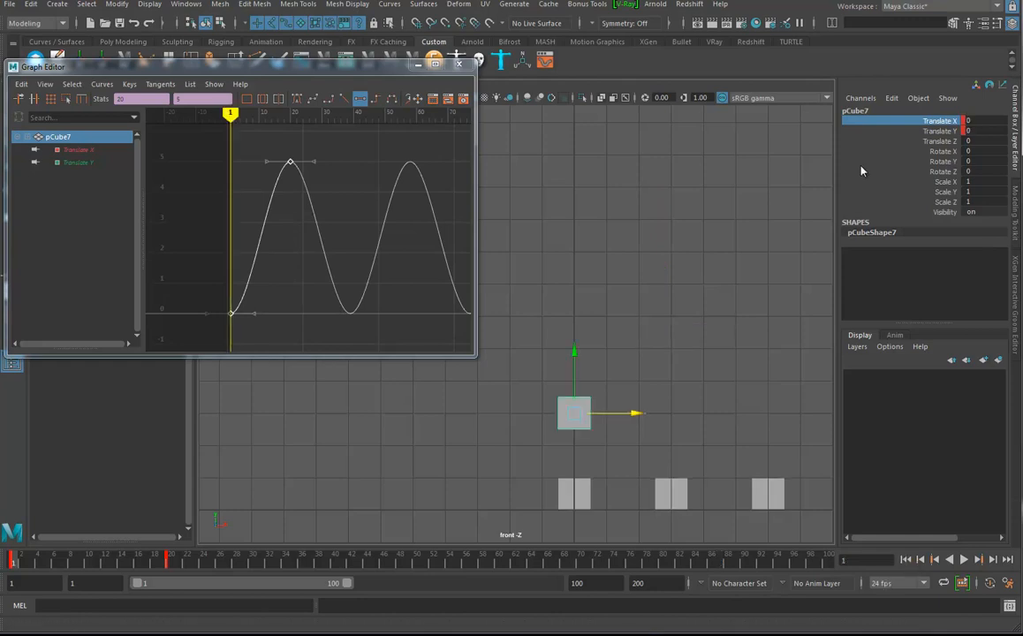
{"action": "right_click", "coordinate": [933, 124]}
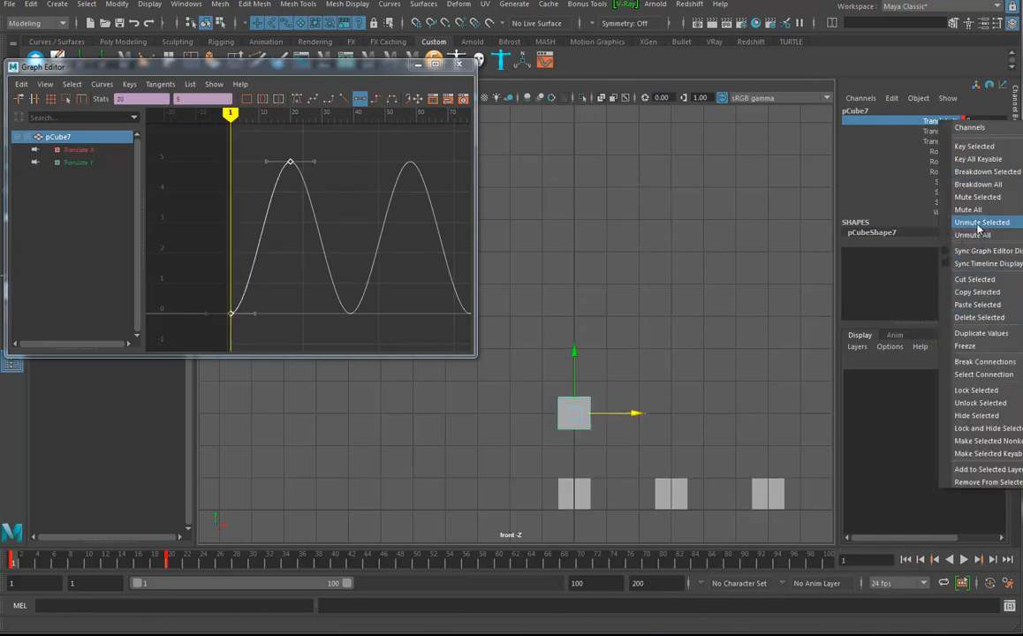
{"action": "left_click", "coordinate": [977, 197]}
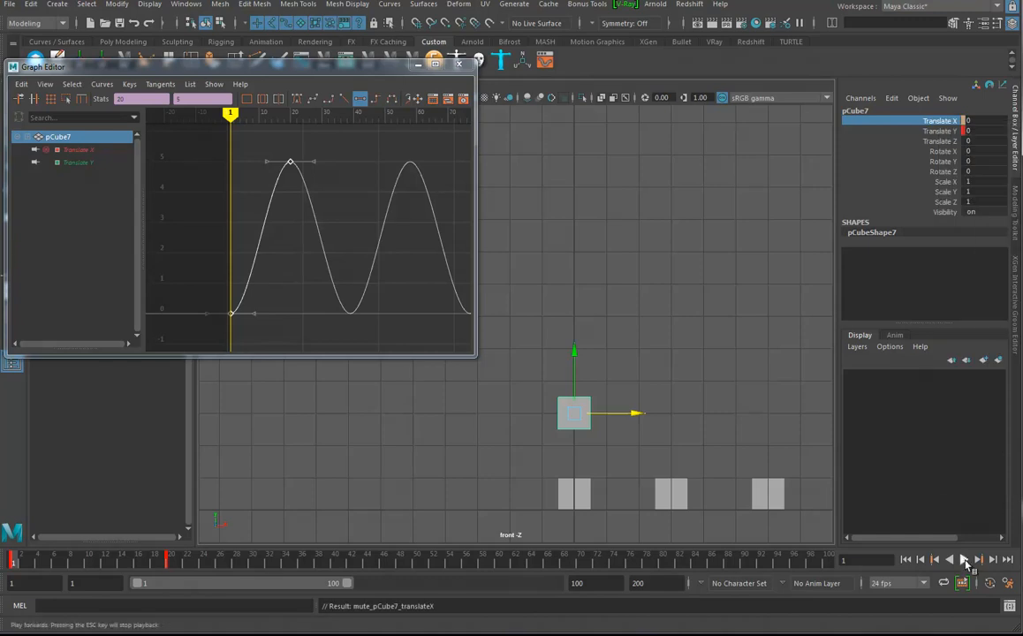
{"action": "left_click", "coordinate": [964, 560]}
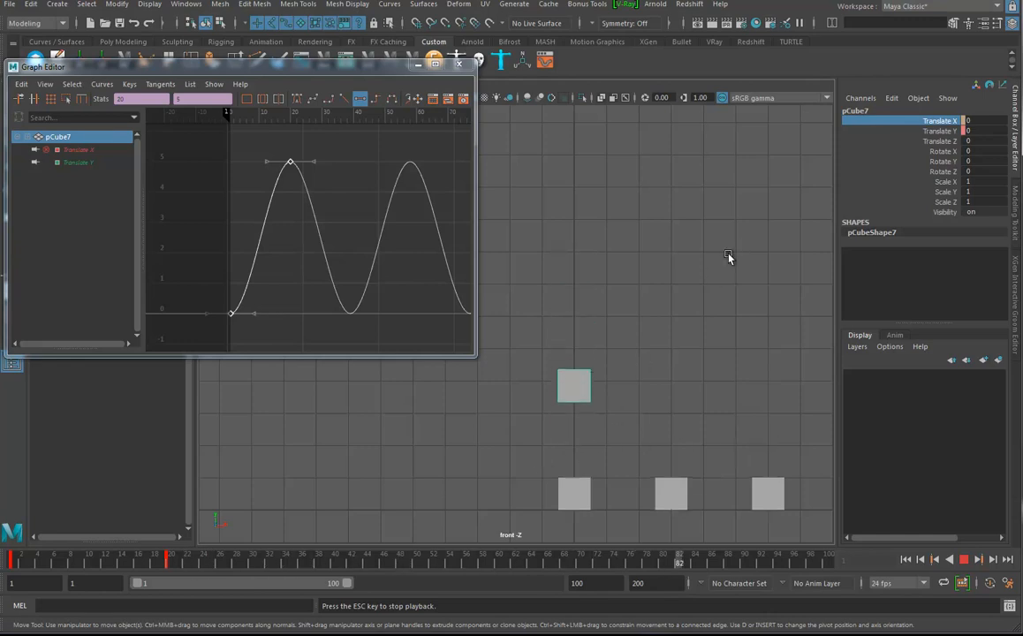
{"action": "left_click", "coordinate": [964, 559]}
{"action": "left_click", "coordinate": [906, 559]}
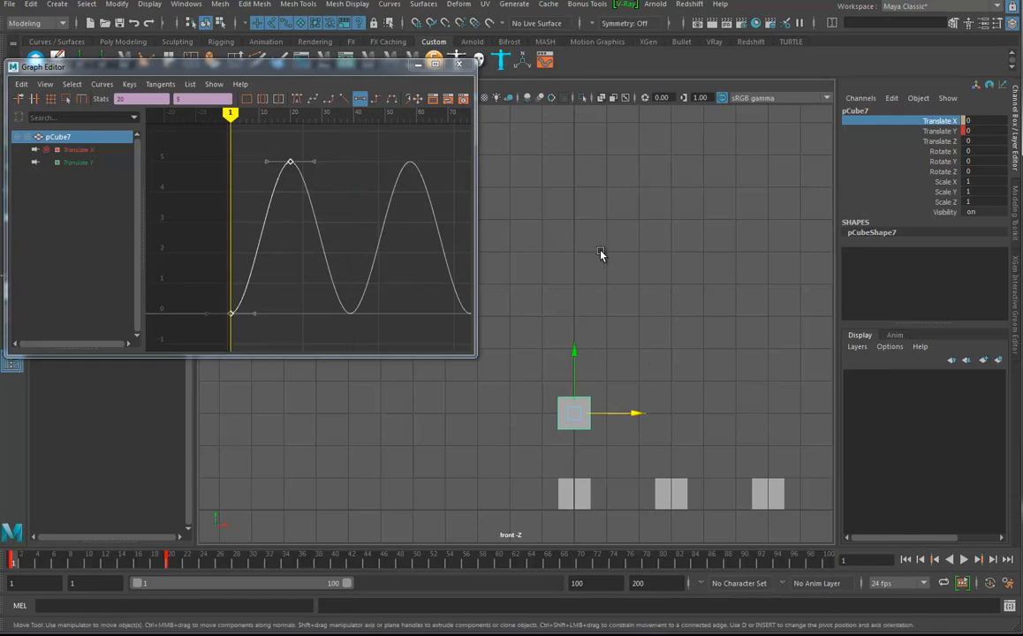
{"action": "right_click", "coordinate": [857, 121]}
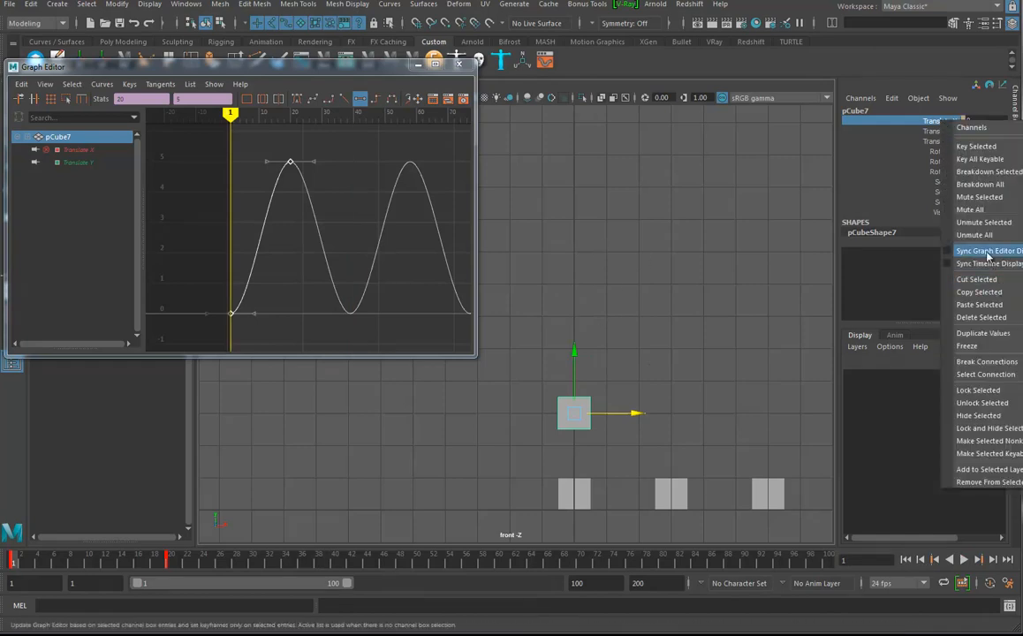
{"action": "left_click", "coordinate": [894, 222]}
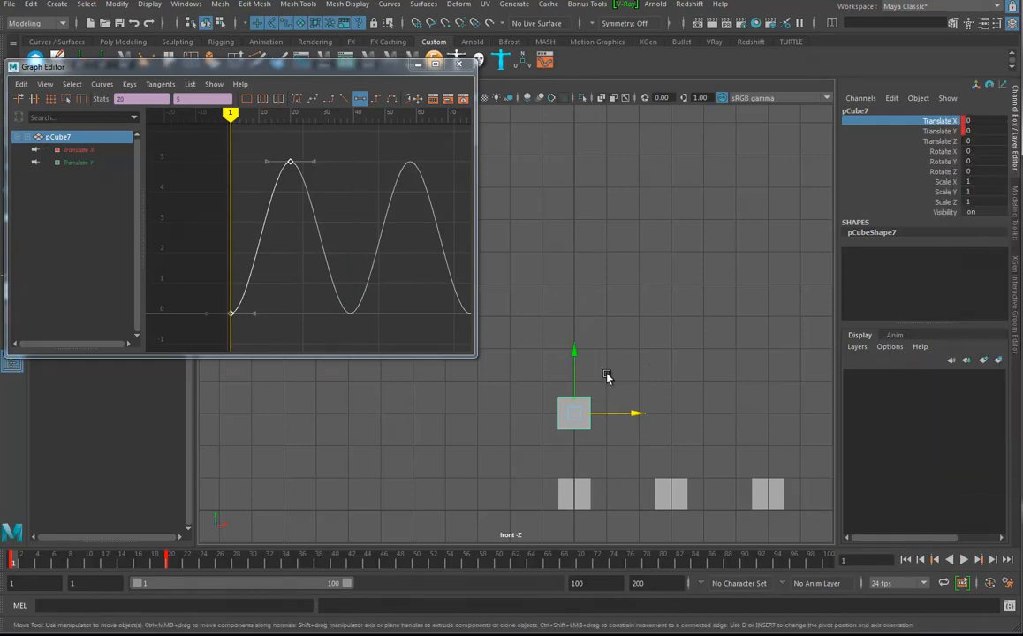
Step: Go to frame 10 and shift the cube's whole Translate Y curve 10 frames earlier, so its peak key sits at frame 10
{"action": "left_click", "coordinate": [78, 163]}
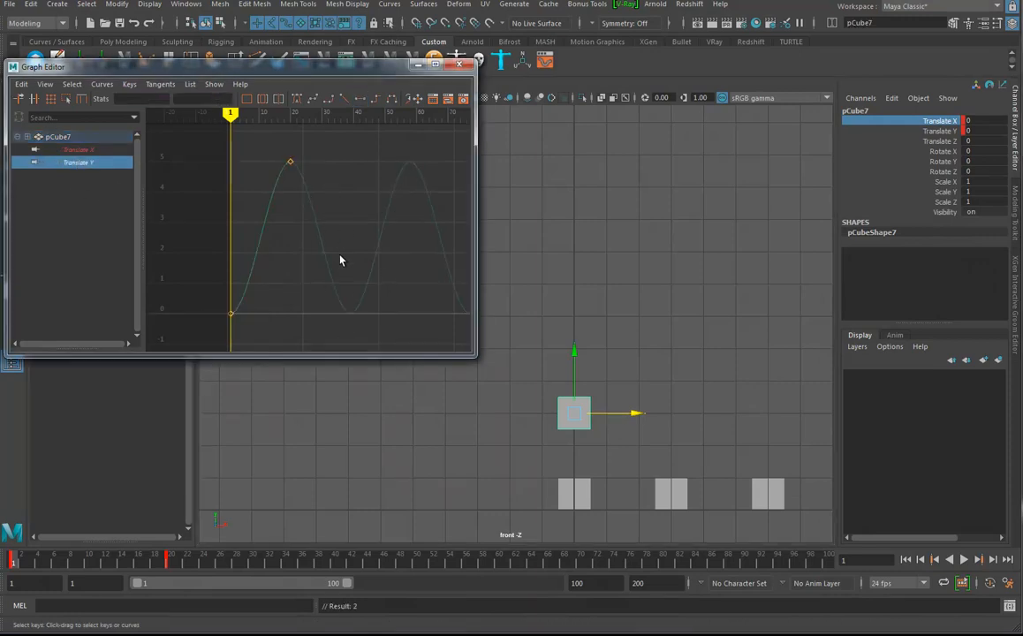
{"action": "left_click_drag", "start_coordinate": [84, 153], "coordinate": [86, 168]}
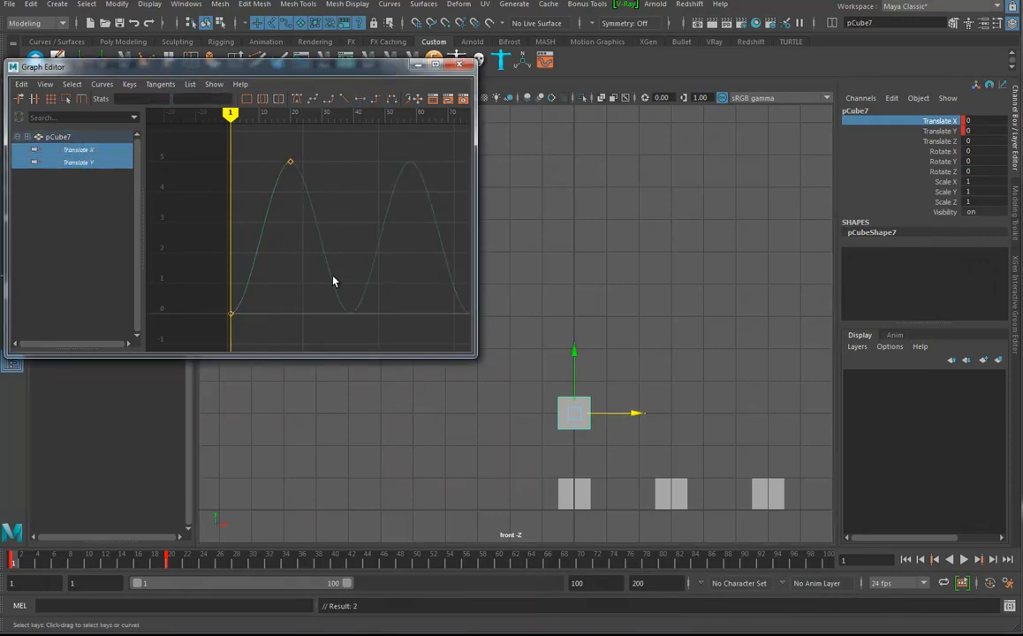
{"action": "key", "text": "f"}
{"action": "scroll", "coordinate": [347, 254], "scroll_direction": "down", "scroll_amount": 3}
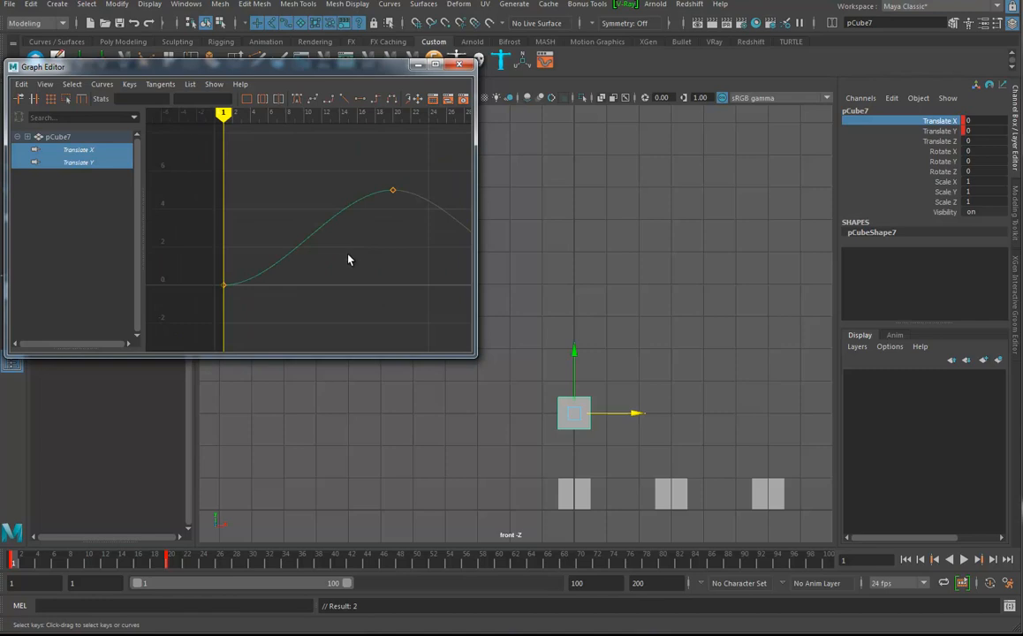
{"action": "scroll", "coordinate": [348, 260], "scroll_direction": "down", "scroll_amount": 2}
{"action": "left_click", "coordinate": [82, 163]}
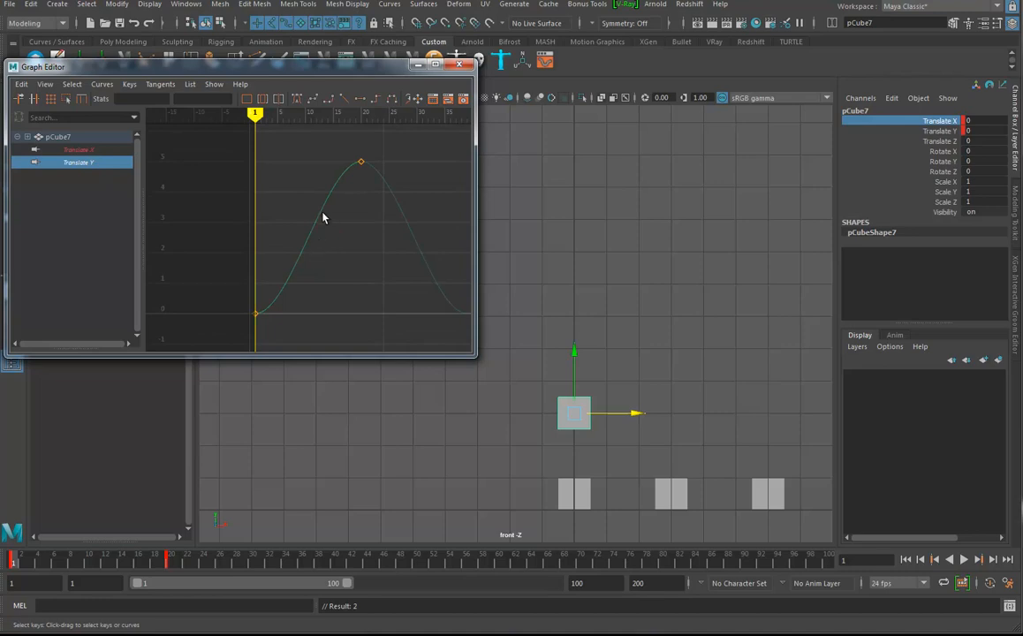
{"action": "left_click", "coordinate": [306, 231]}
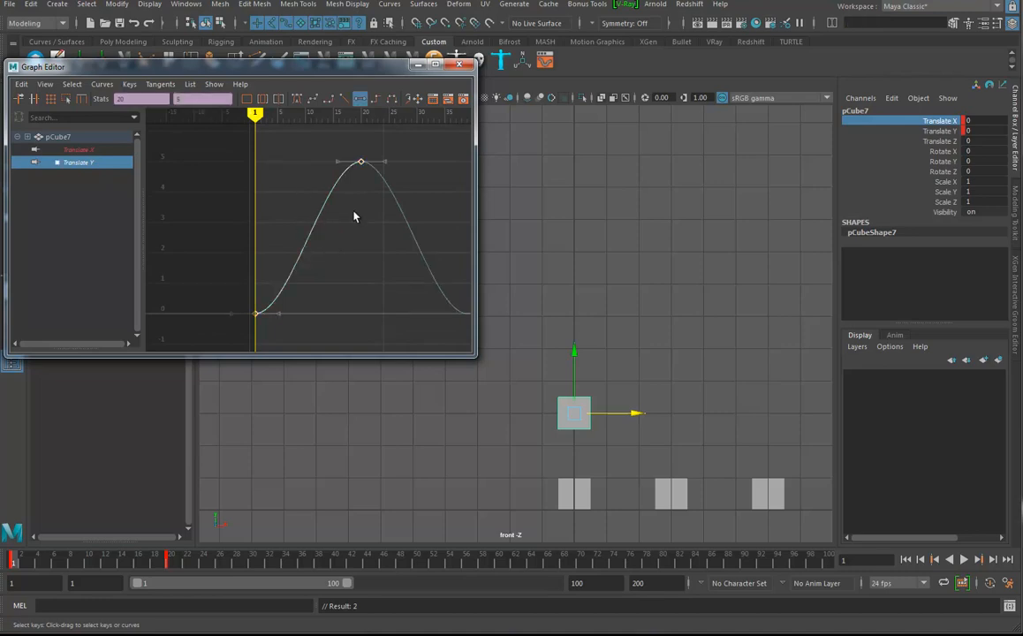
{"action": "left_click_drag", "start_coordinate": [122, 559], "coordinate": [89, 570]}
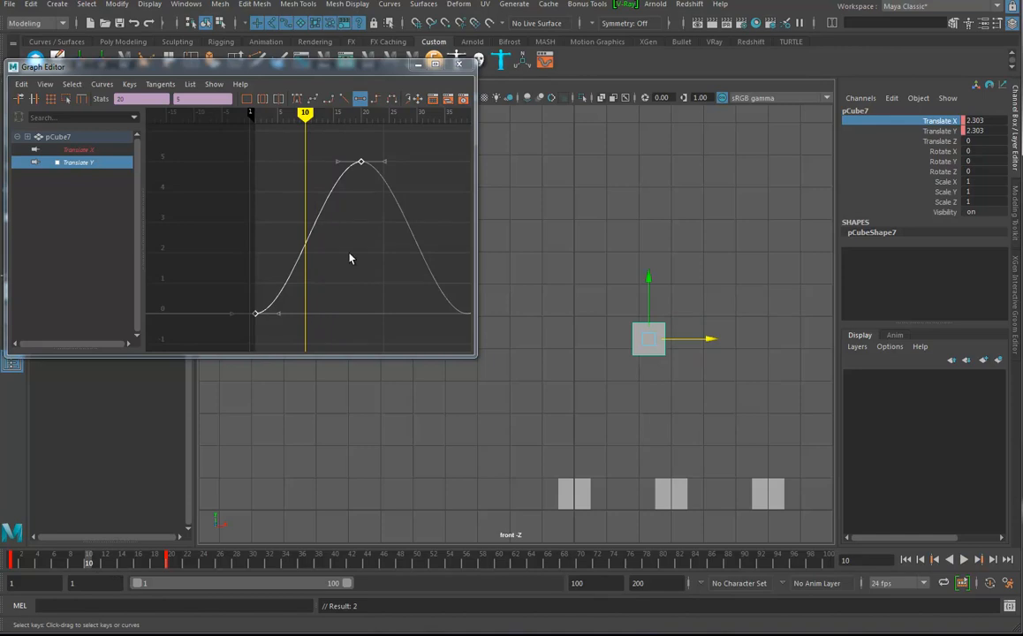
{"action": "left_click_drag", "start_coordinate": [133, 66], "coordinate": [257, 59]}
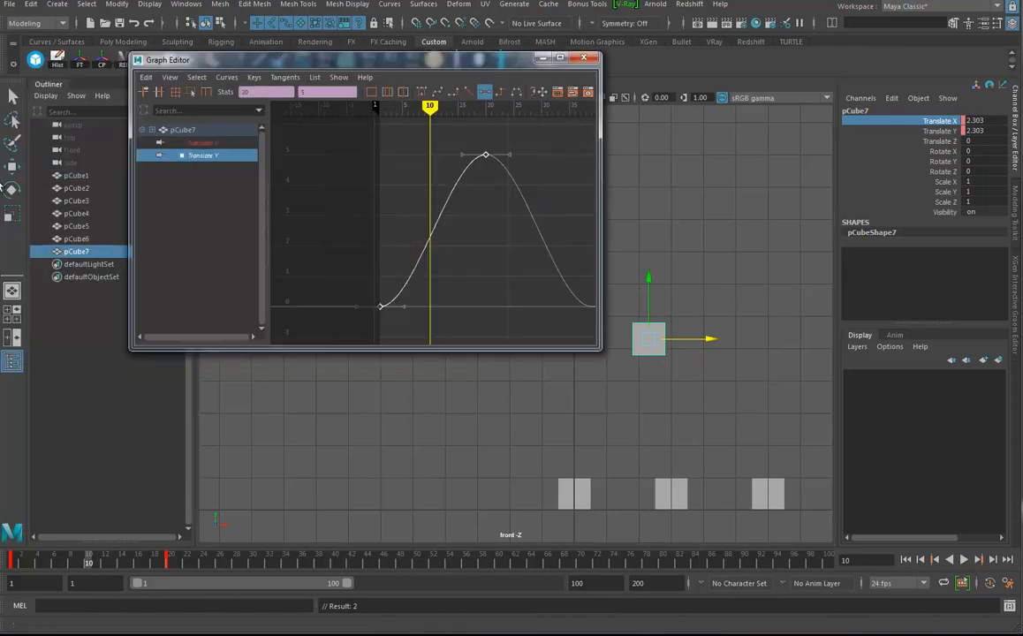
{"action": "left_click", "coordinate": [13, 168]}
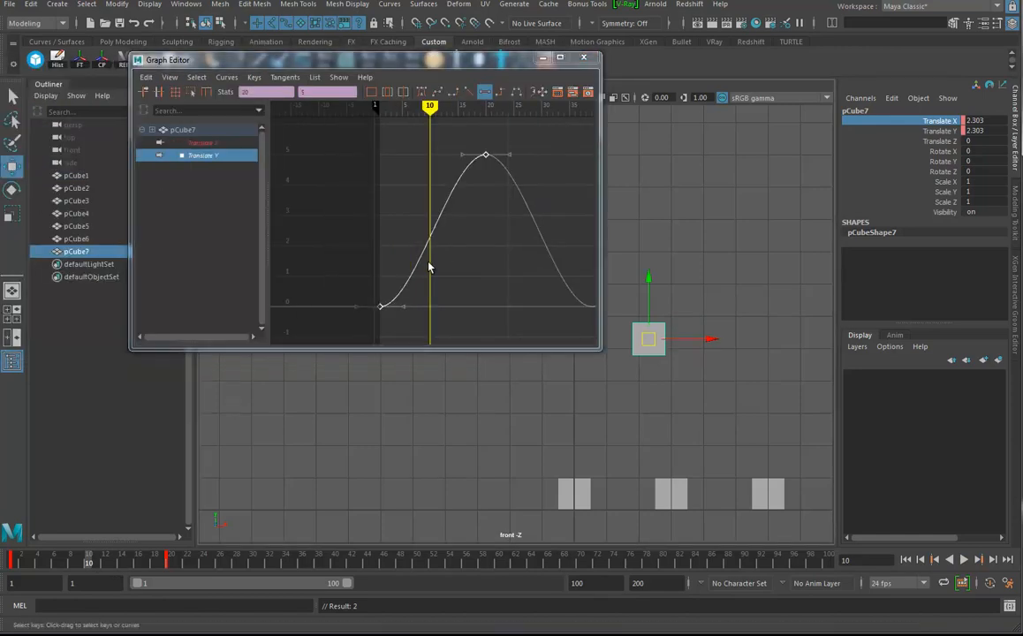
{"action": "left_click_drag", "start_coordinate": [433, 235], "coordinate": [379, 249]}
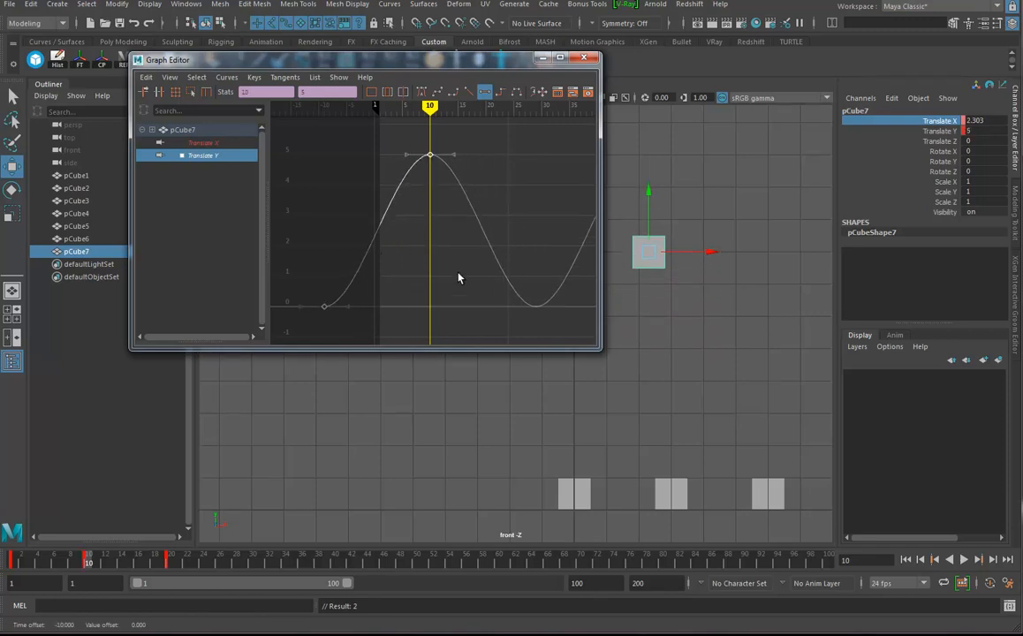
Step: Move the Graph Editor clear of the cube and play the animation with the offset Translate Y curve in the front view
{"action": "left_click_drag", "start_coordinate": [402, 59], "coordinate": [307, 43]}
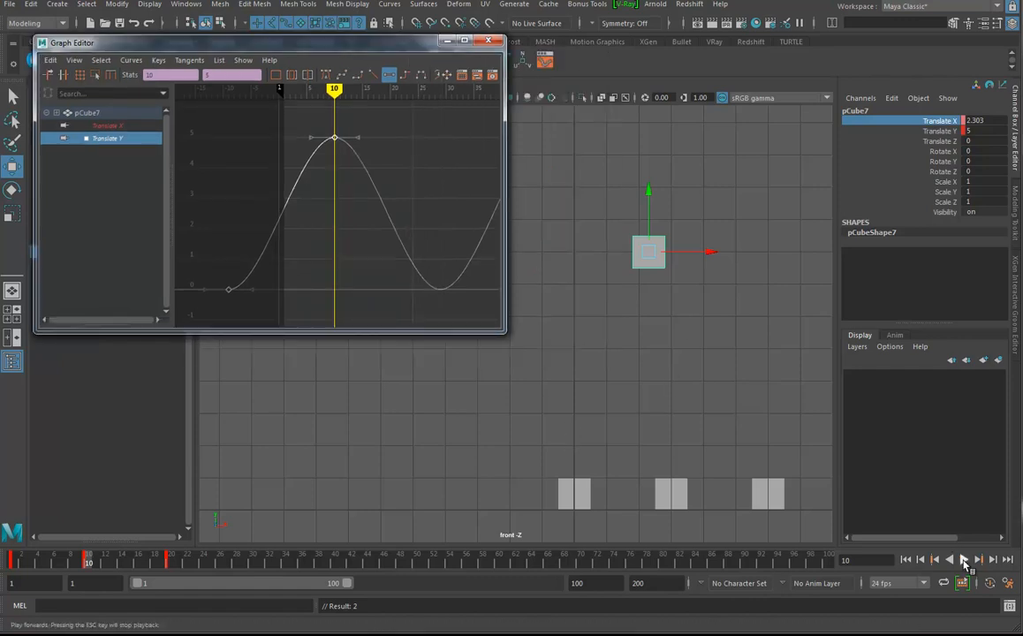
{"action": "left_click", "coordinate": [964, 561]}
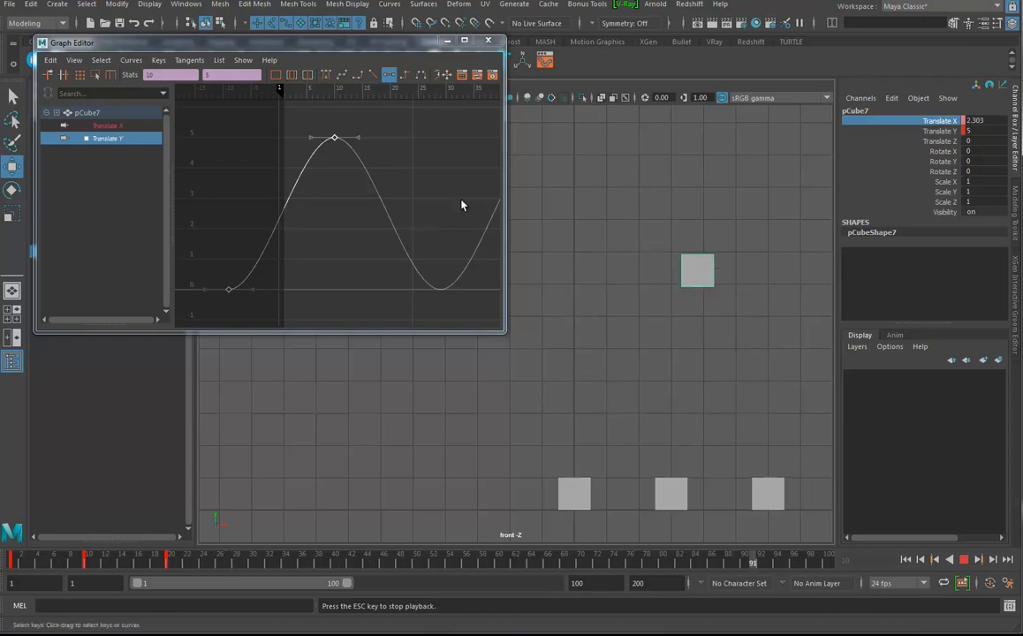
{"action": "key", "text": "Escape"}
Step: Watch all the cubes' playback in the perspective view from an angle, stop it, and close the Graph Editor
{"action": "key", "text": "space"}
{"action": "left_click_drag", "start_coordinate": [671, 367], "coordinate": [669, 328]}
{"action": "key", "text": "alt+v"}
{"action": "middle_click_drag", "start_coordinate": [663, 383], "coordinate": [706, 397], "text": "alt"}
{"action": "left_click_drag", "start_coordinate": [706, 397], "coordinate": [644, 396], "text": "alt"}
{"action": "middle_click_drag", "start_coordinate": [645, 397], "coordinate": [614, 377], "text": "alt"}
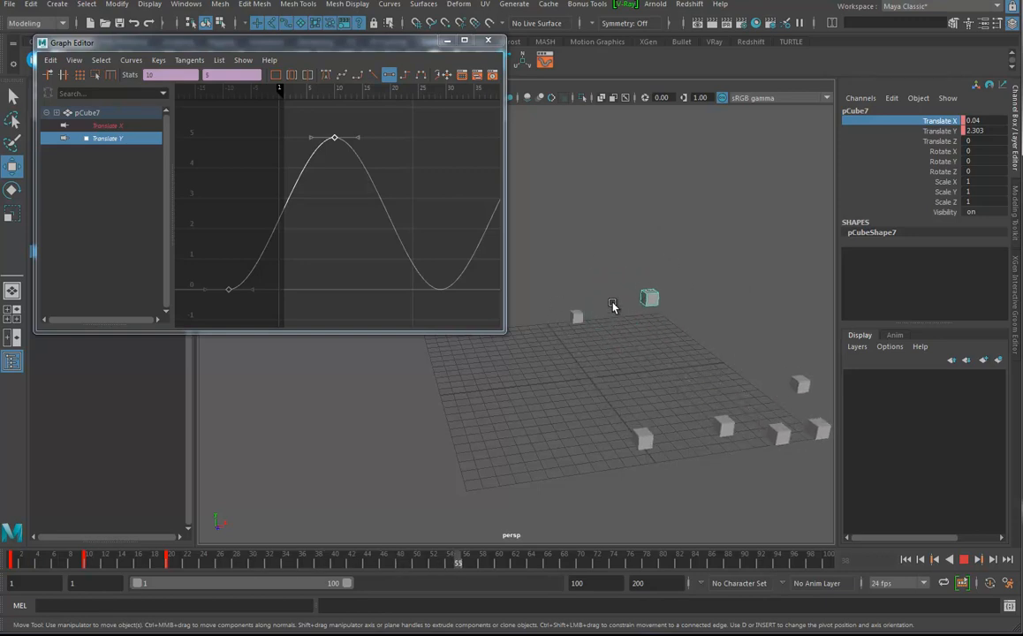
{"action": "left_click", "coordinate": [969, 560]}
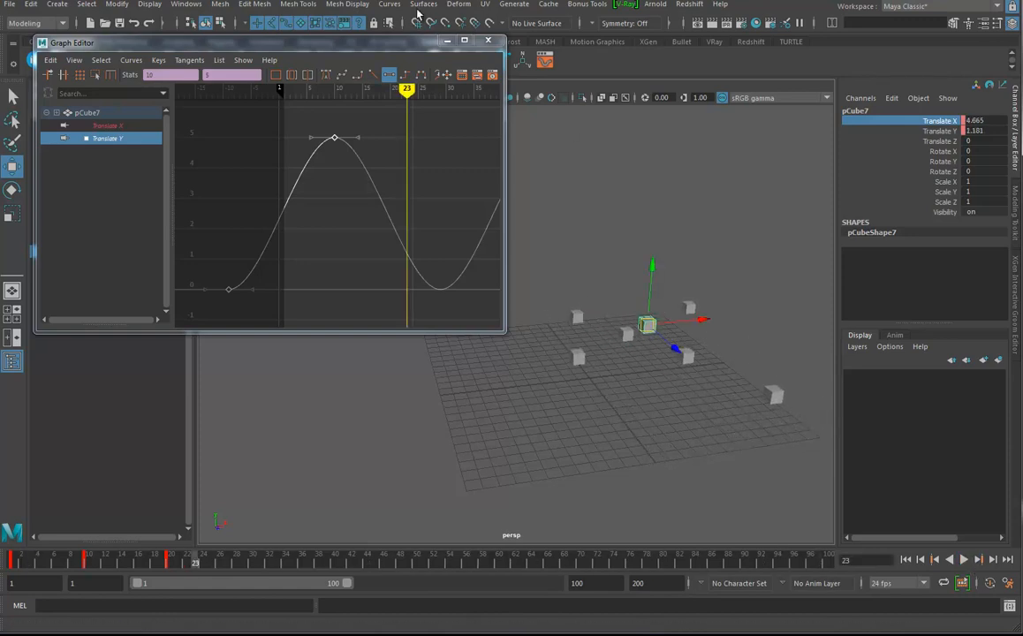
{"action": "left_click", "coordinate": [489, 41]}
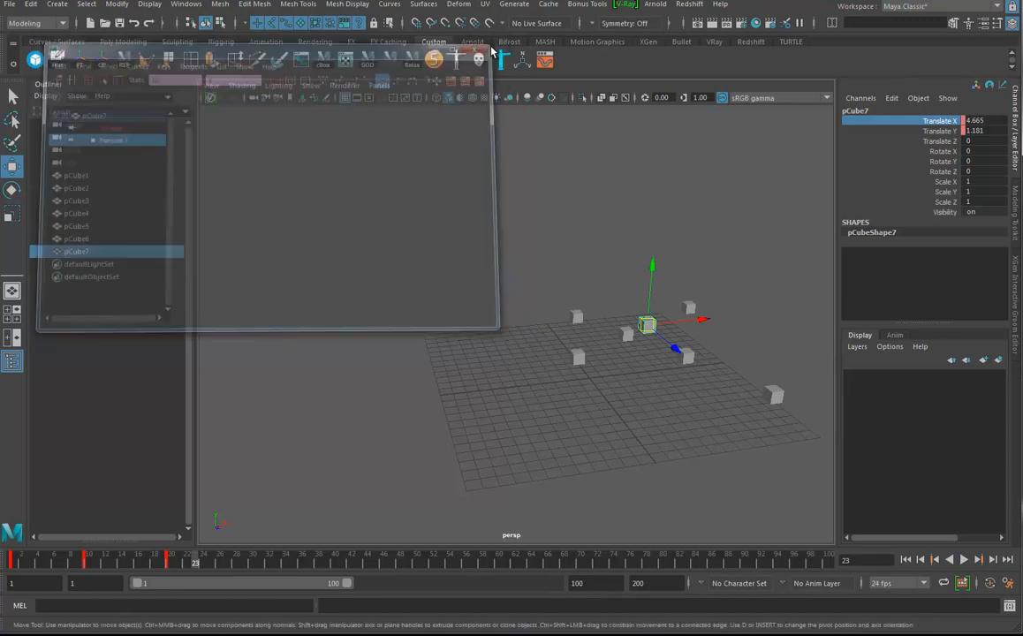